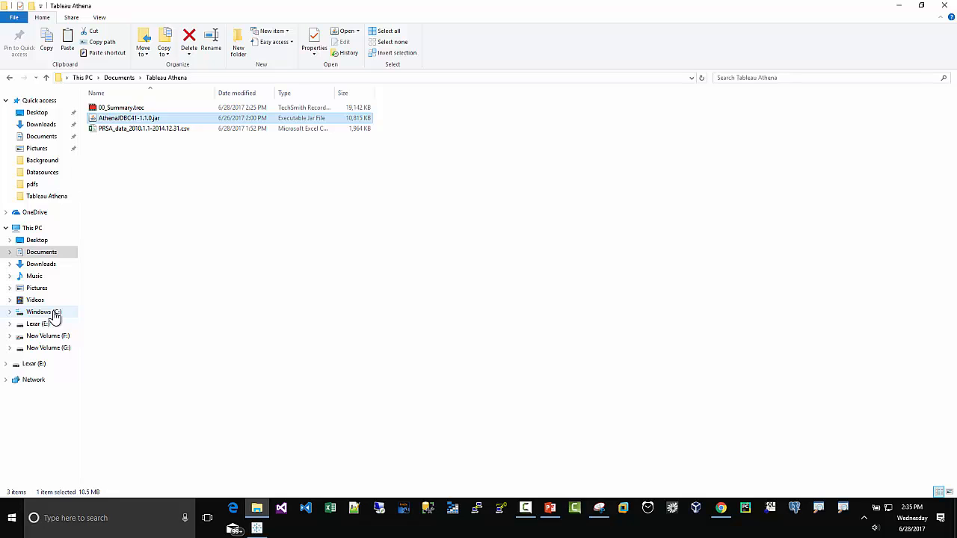
# Go to the folder C:\Program Files\Tableau\Drivers
pyautogui.click(54, 316)
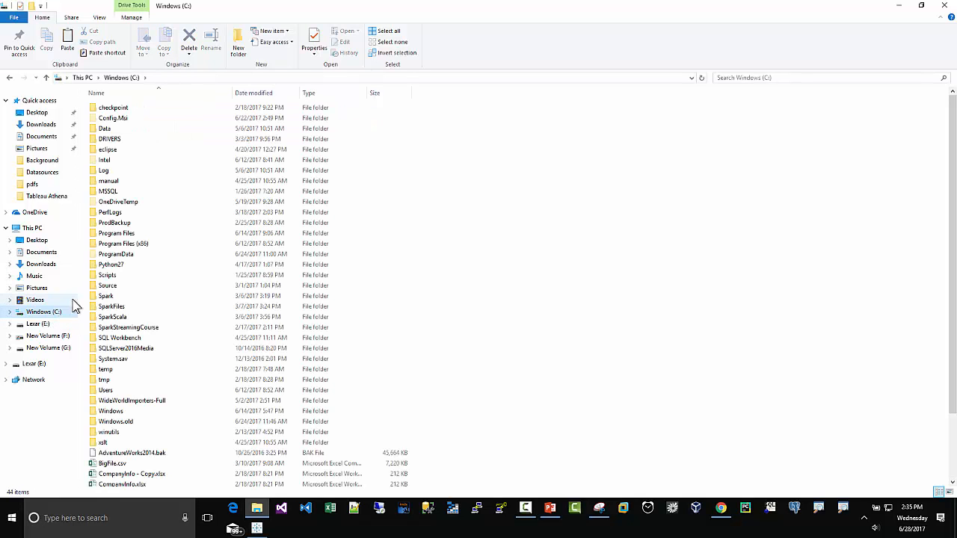
pyautogui.doubleClick(125, 234)
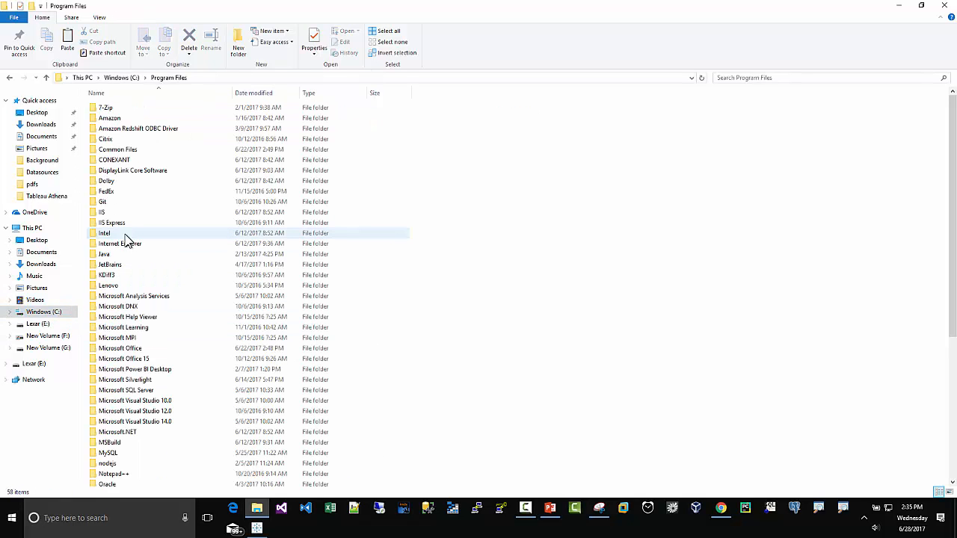
pyautogui.scroll(-3, 125, 471)
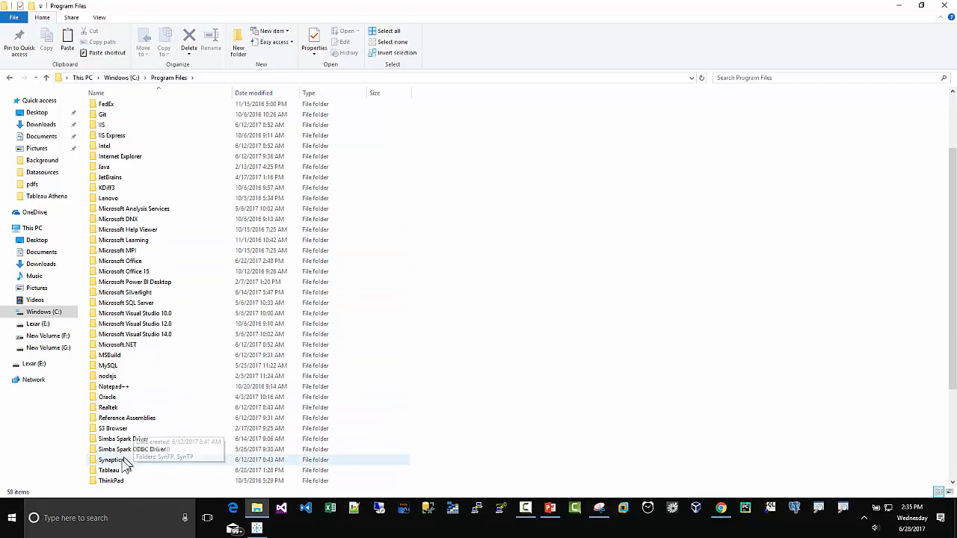
pyautogui.doubleClick(117, 472)
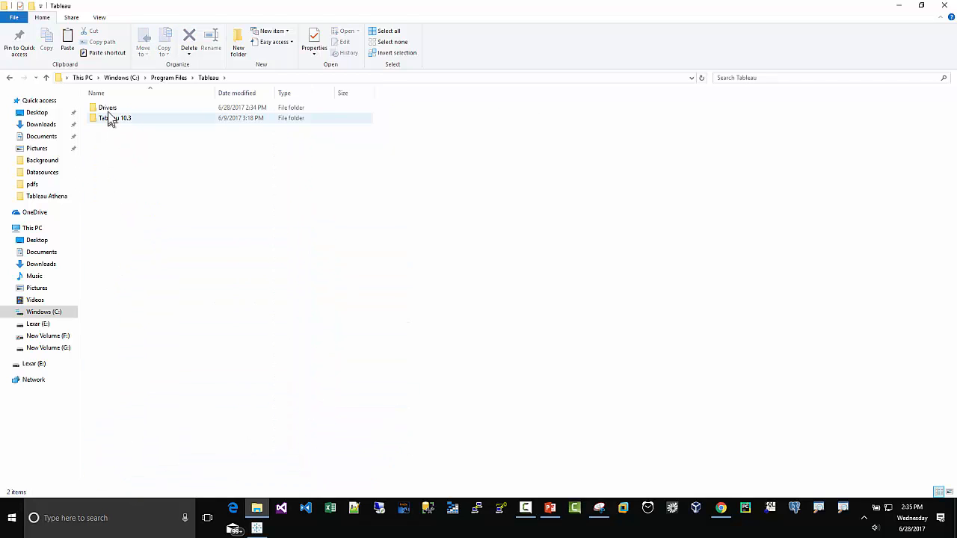
pyautogui.doubleClick(111, 117)
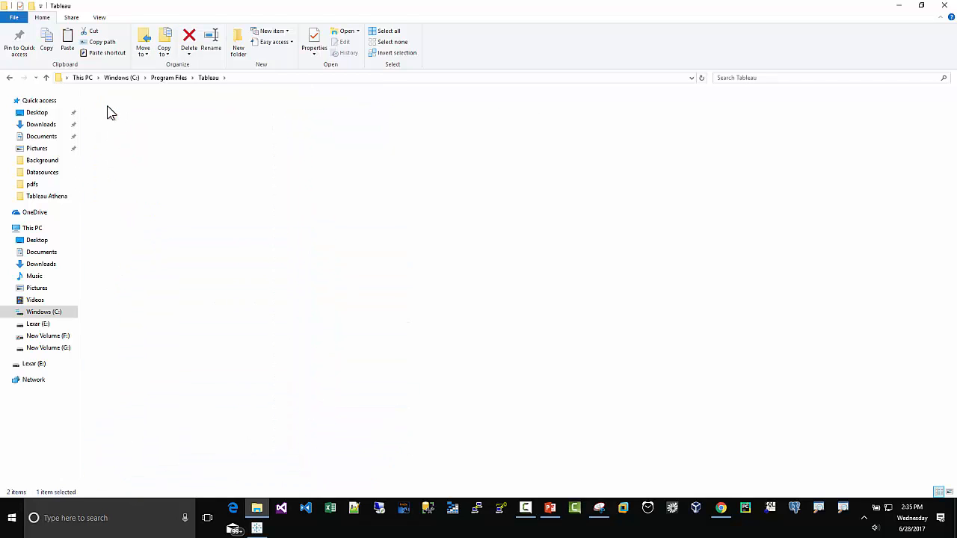
# Paste the copied AthenaJDBC41-1.1.0.jar into the Drivers folder with administrator permission and check the folder's full path
pyautogui.rightClick(131, 151)
pyautogui.click(142, 217)
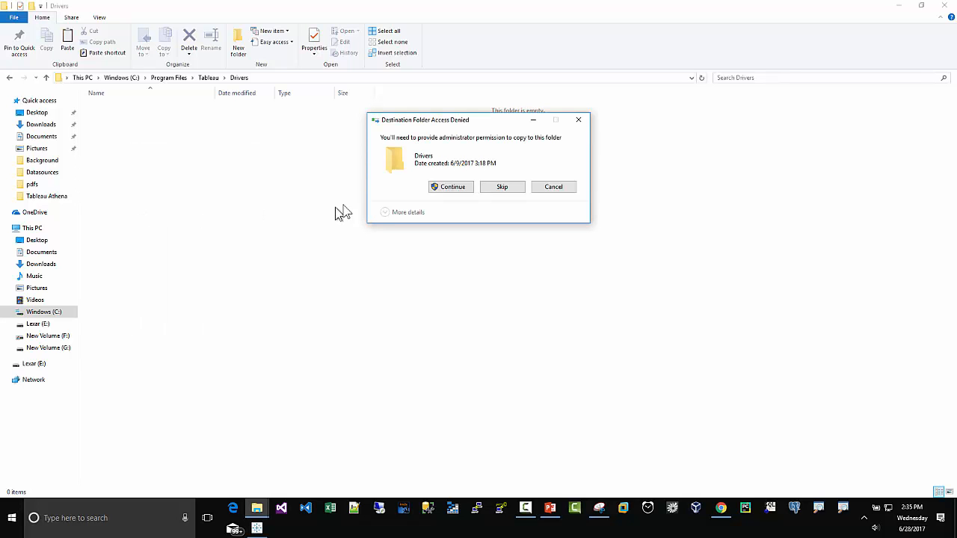
pyautogui.click(453, 187)
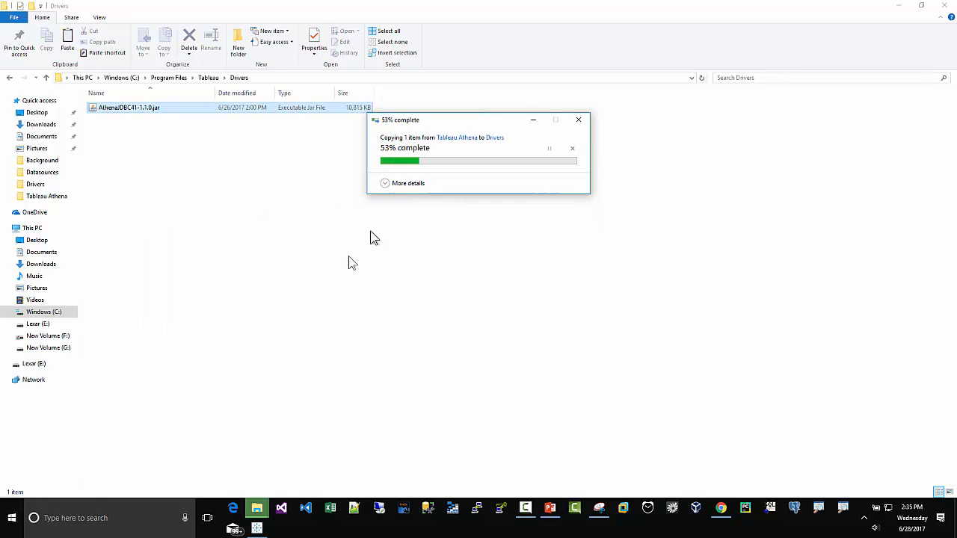
pyautogui.click(60, 79)
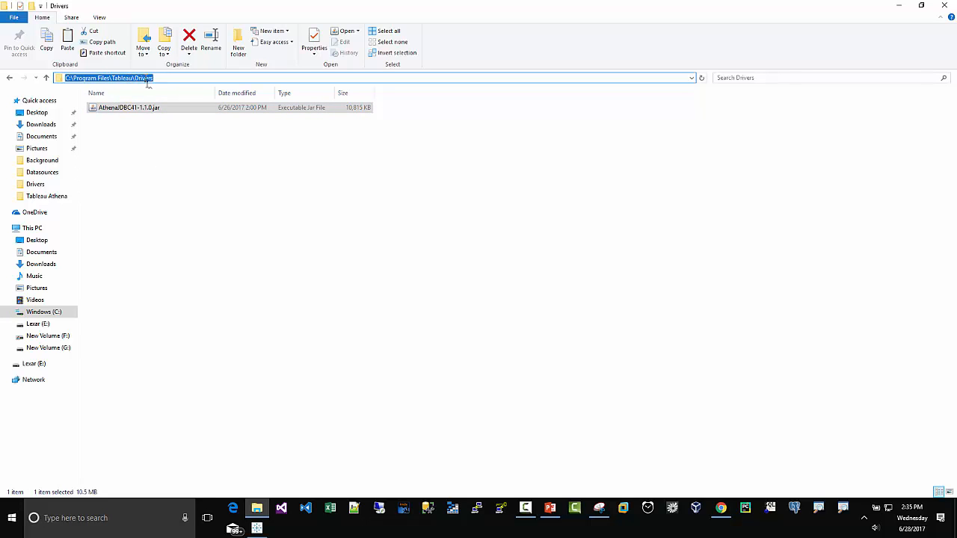
pyautogui.click(141, 140)
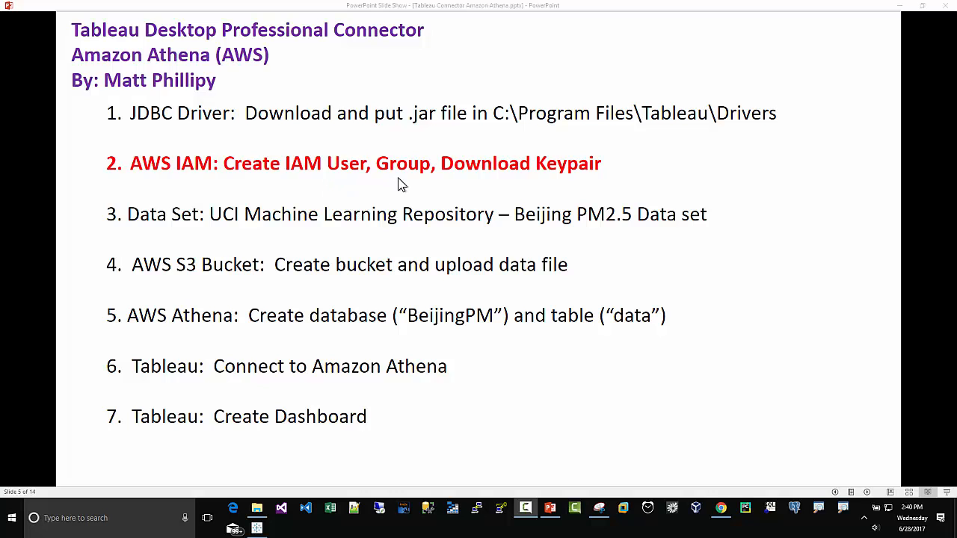
# Switch to the AWS console in Chrome and start a new IAM user named athenatableau with programmatic access
pyautogui.click(721, 508)
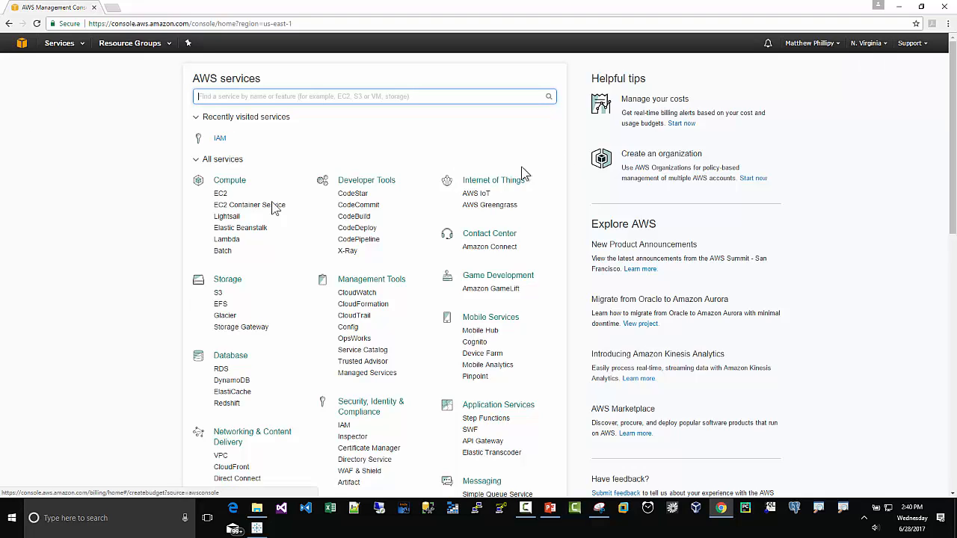
pyautogui.click(346, 427)
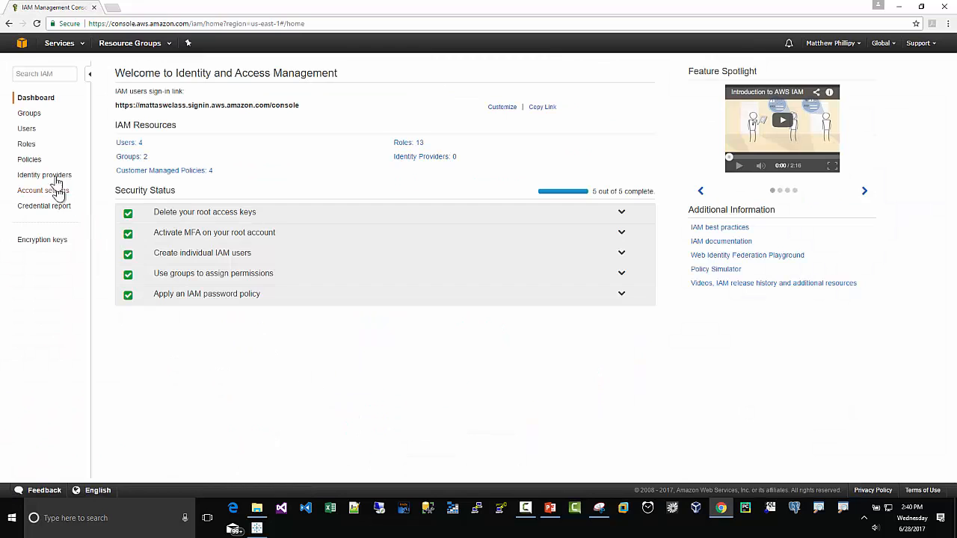
pyautogui.click(28, 130)
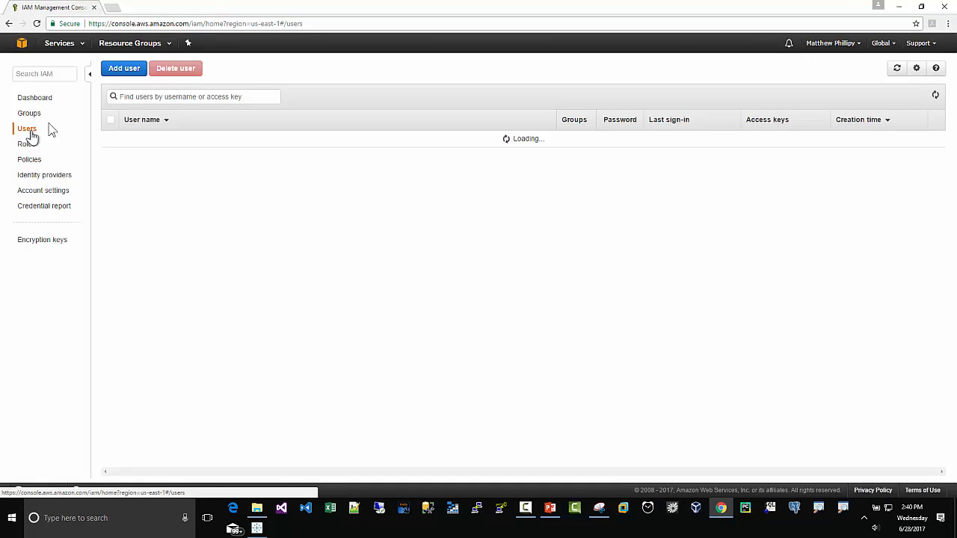
pyautogui.click(118, 73)
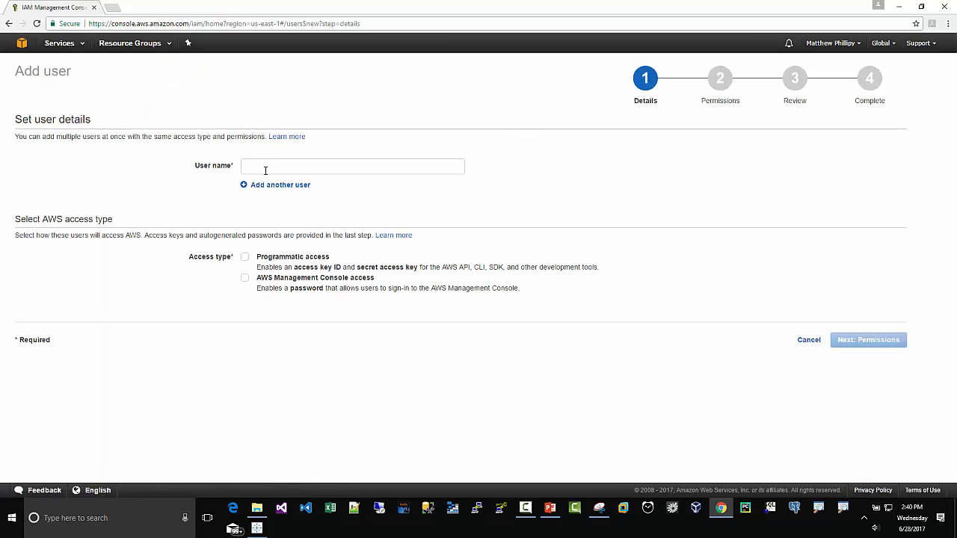
pyautogui.click(265, 170)
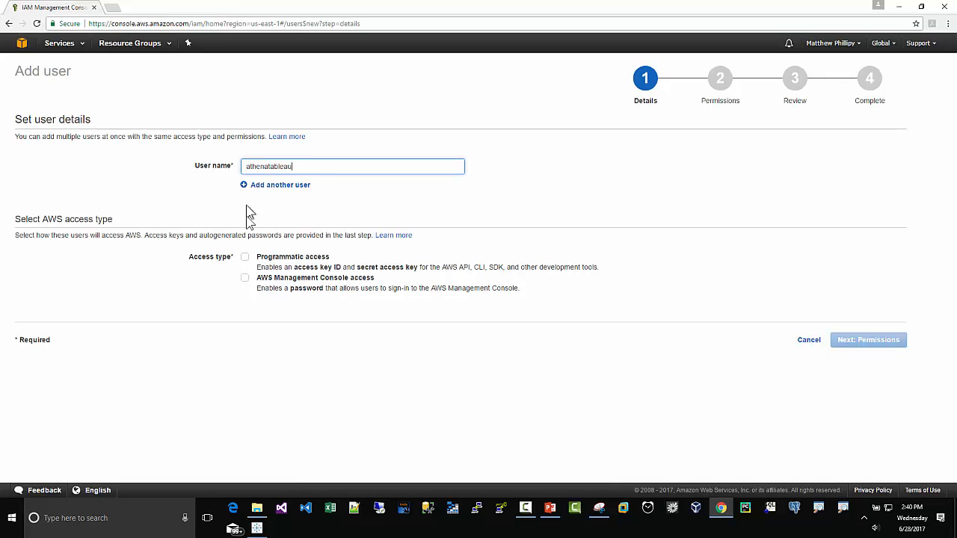
pyautogui.click(245, 256)
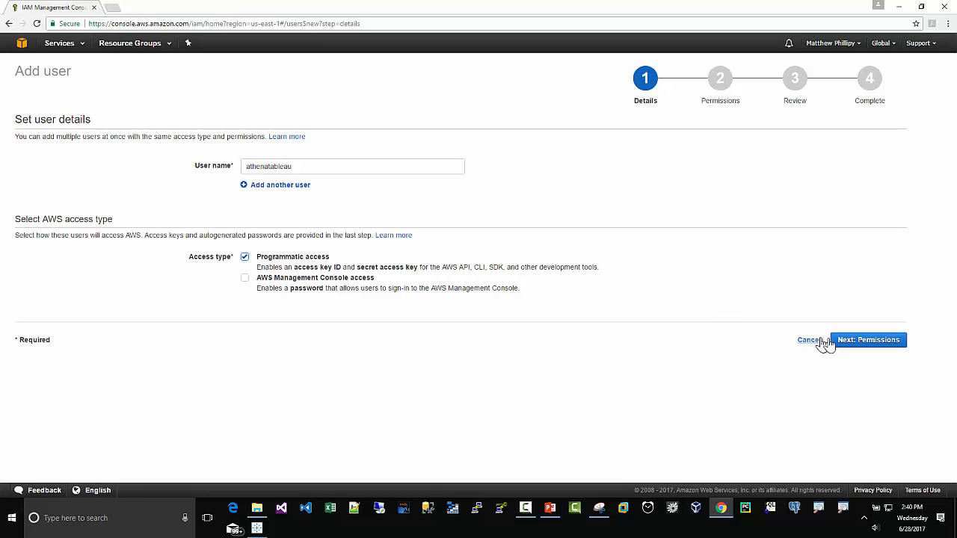
pyautogui.click(852, 340)
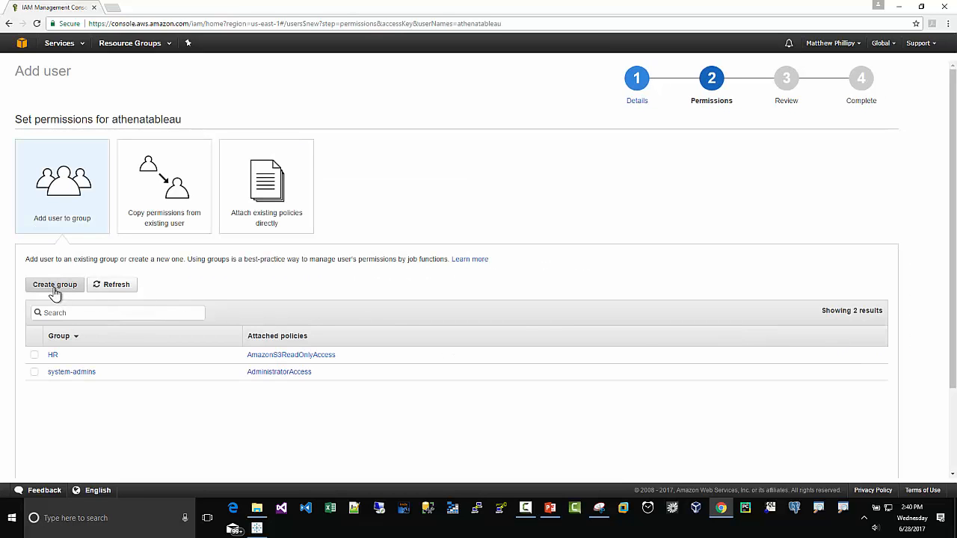
# Create a group named athenatableaugroup with the AdministratorAccess policy for the new user
pyautogui.click(55, 288)
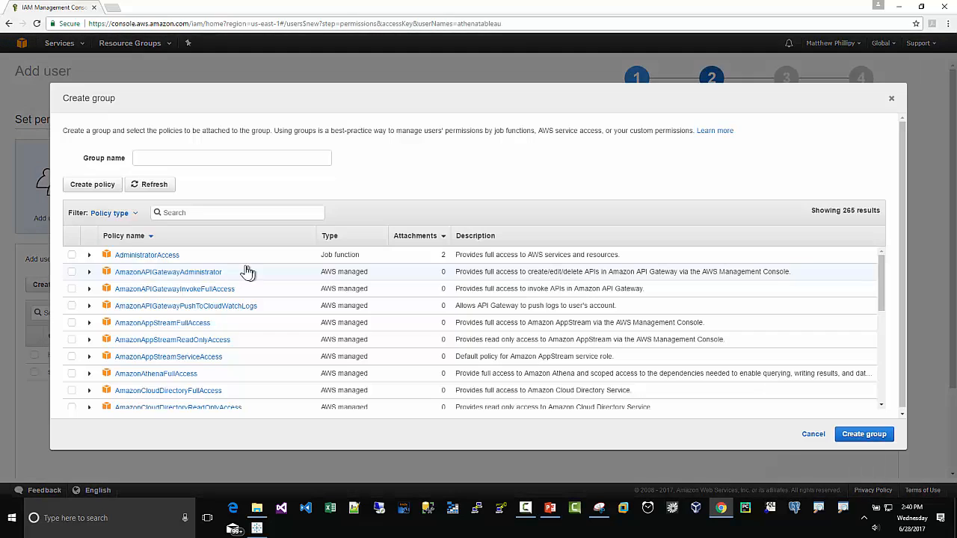
pyautogui.click(158, 158)
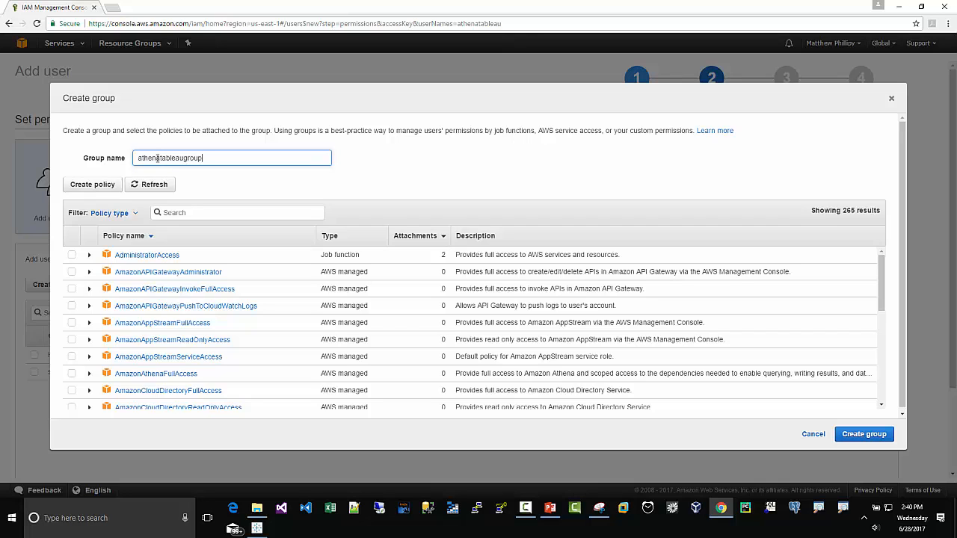
pyautogui.click(71, 256)
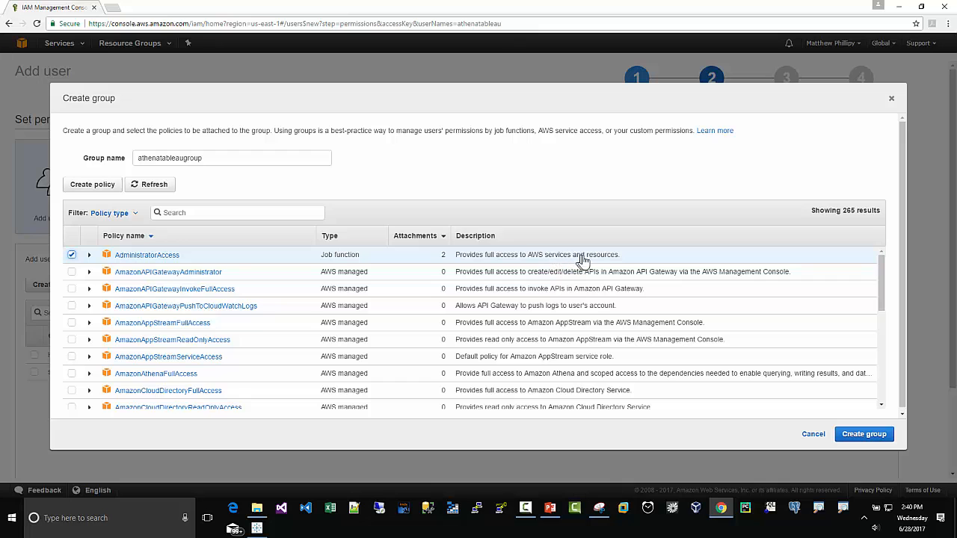
pyautogui.click(858, 439)
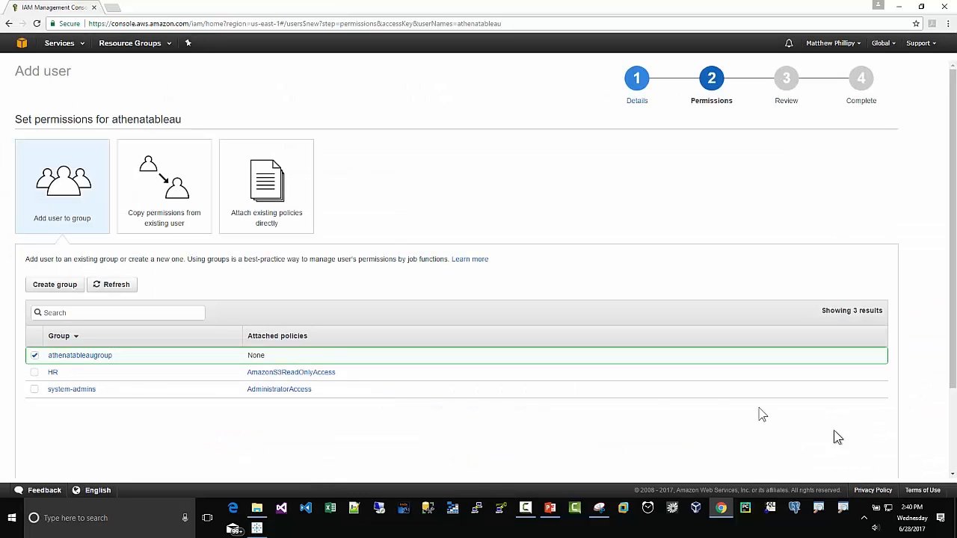
# Review and create the IAM user in the selected group, and download its credentials as a CSV file
pyautogui.scroll(-2, 576, 383)
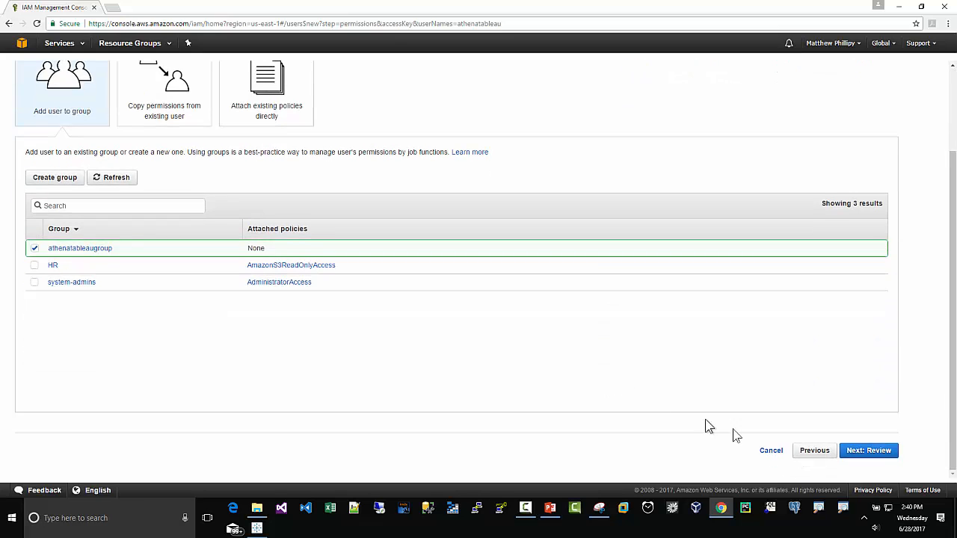
pyautogui.click(859, 452)
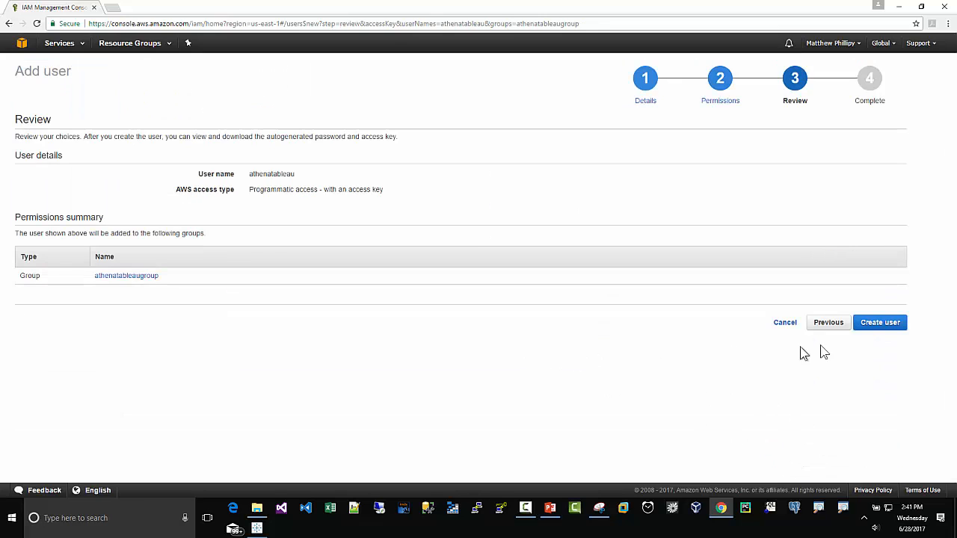
pyautogui.click(873, 325)
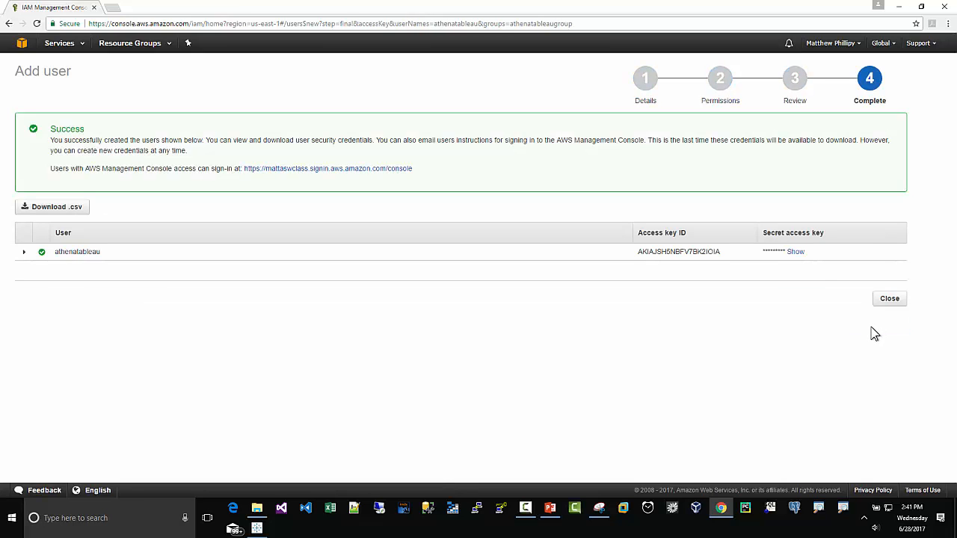
pyautogui.click(50, 207)
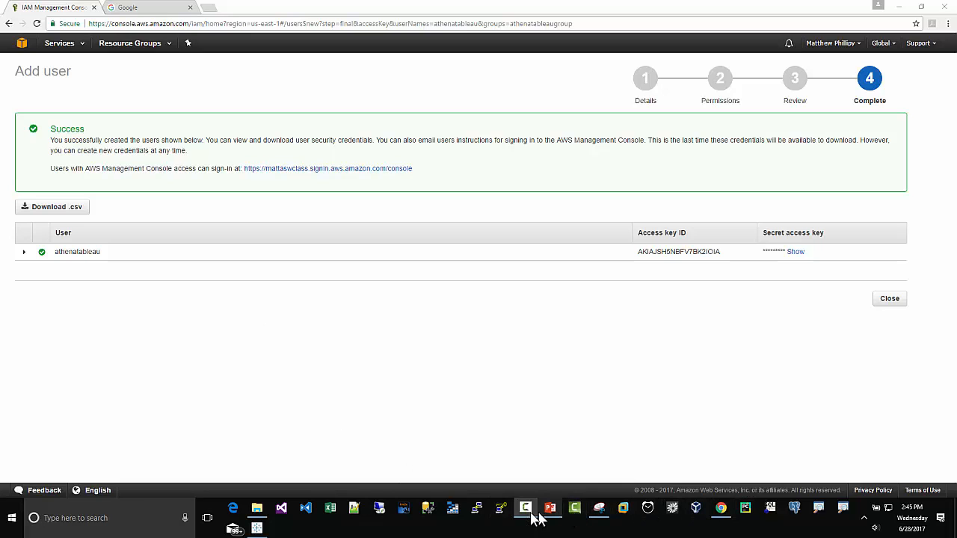
# Switch to Notepad++ and open credentials.csv from the Files folder inside Tableau Athena
pyautogui.click(357, 511)
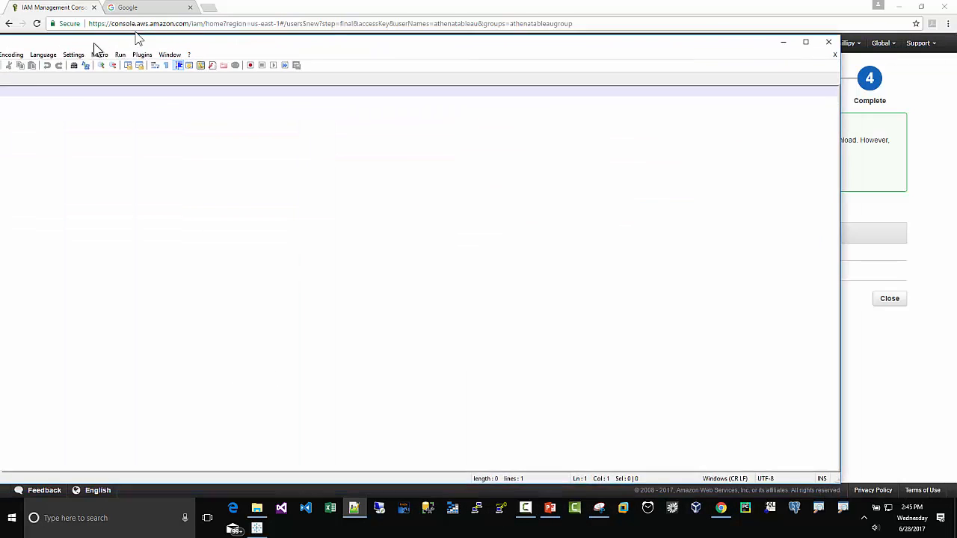
pyautogui.moveTo(97, 33); pyautogui.dragTo(105, 31)
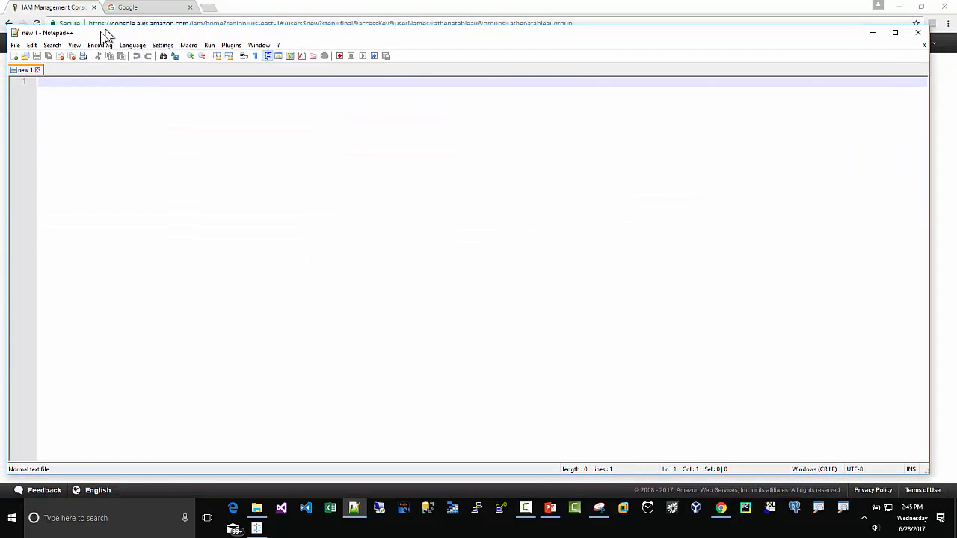
pyautogui.click(26, 56)
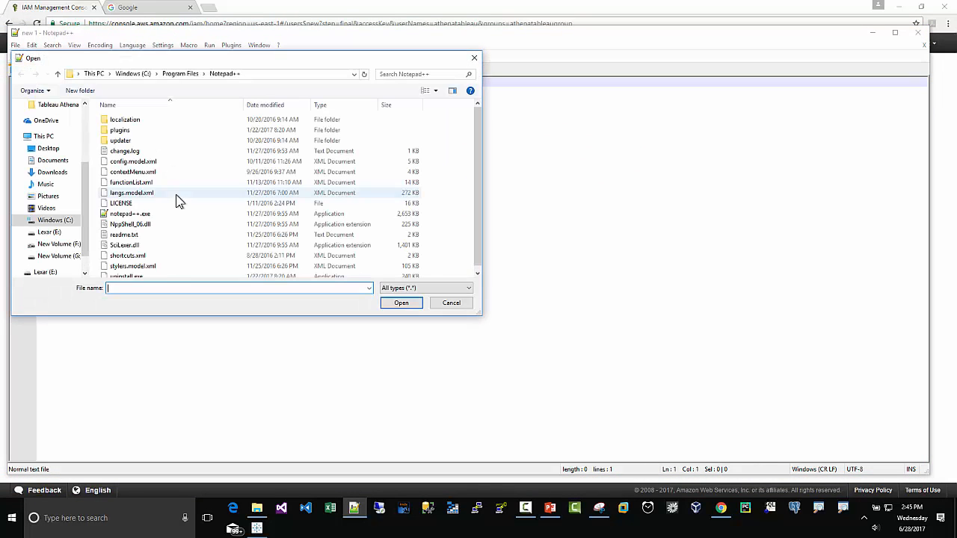
pyautogui.scroll(2, 67, 172)
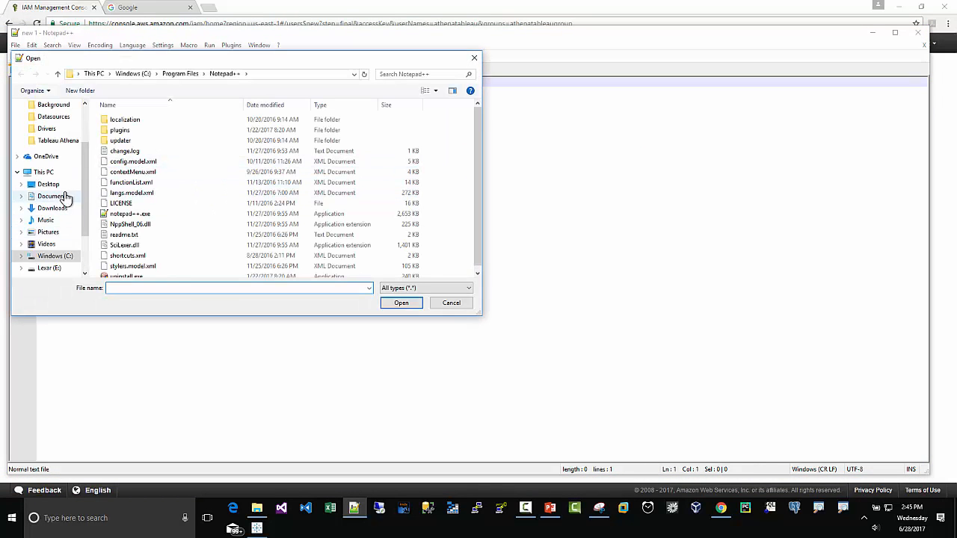
pyautogui.click(71, 141)
pyautogui.doubleClick(116, 120)
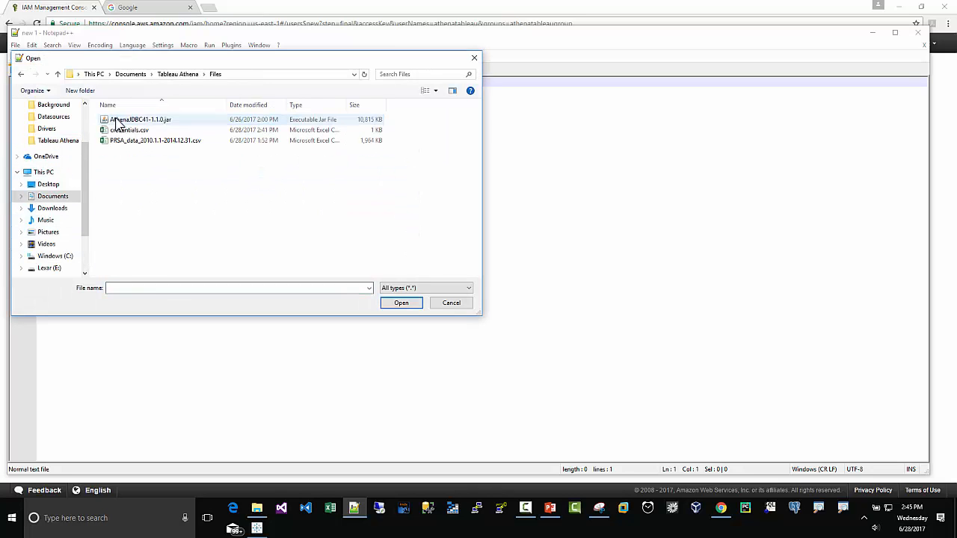
pyautogui.click(123, 130)
pyautogui.click(397, 303)
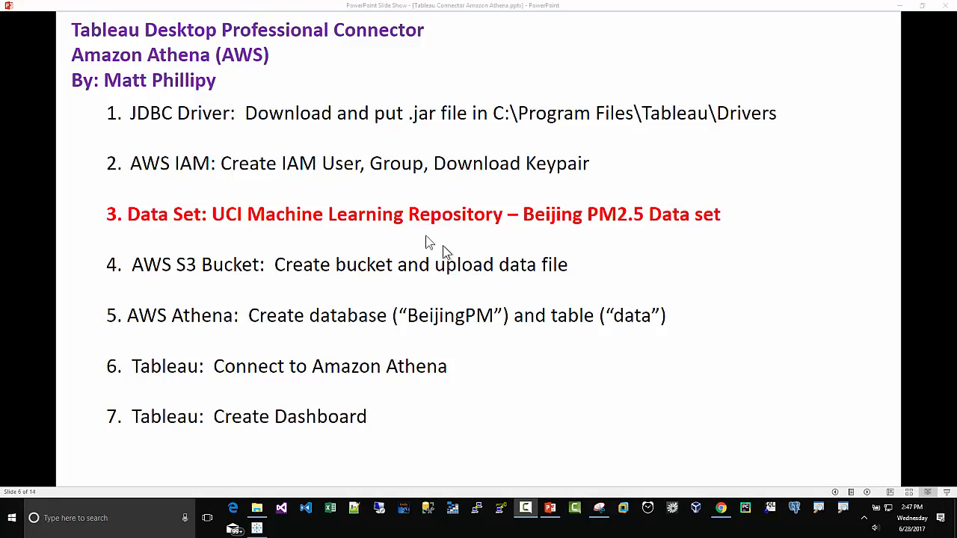
# Switch to Chrome and search Google for "UCI machine learning beijing 2.5"
pyautogui.click(719, 511)
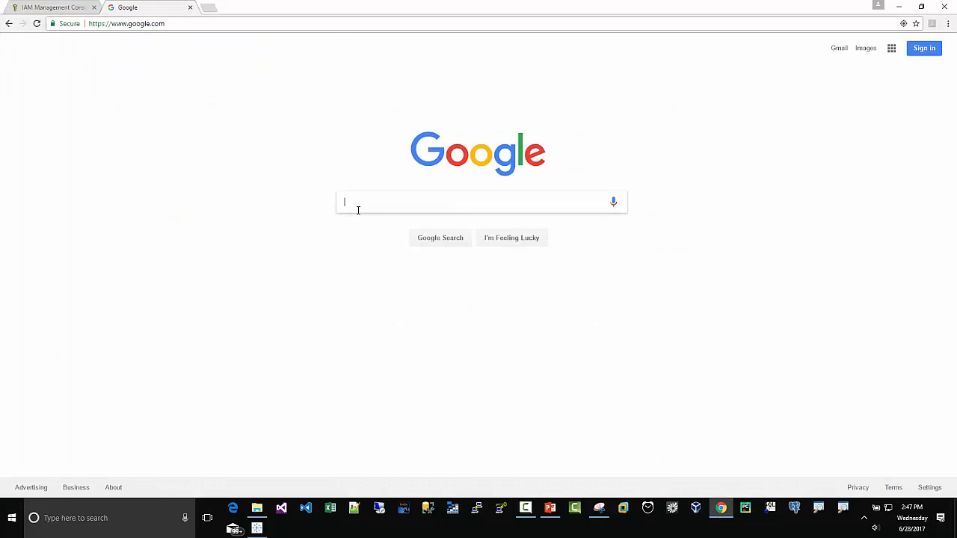
pyautogui.write('UCI mac')
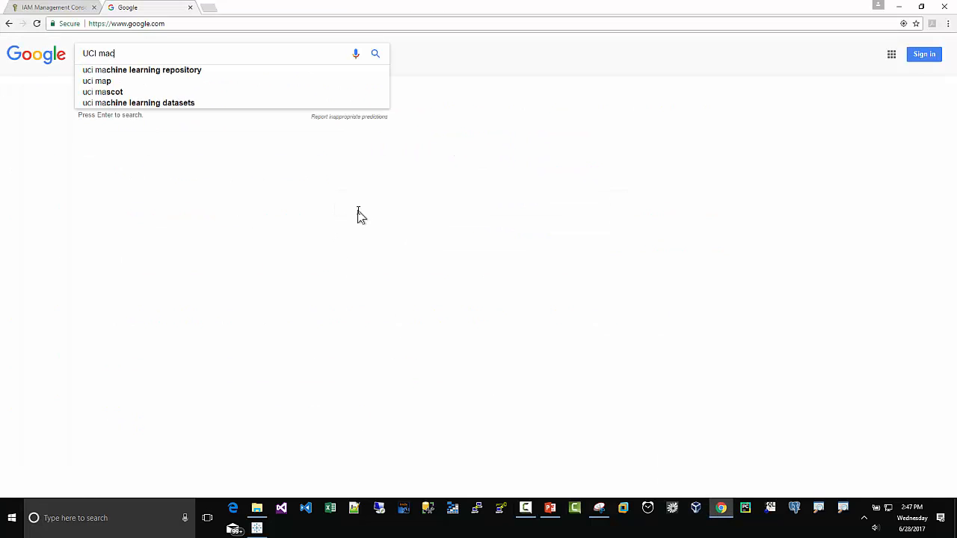
pyautogui.write('hine learning ')
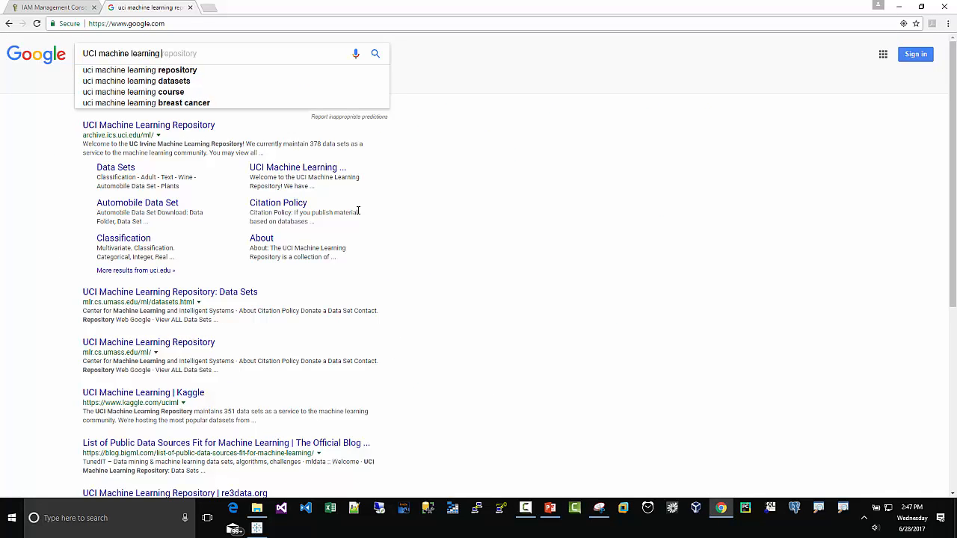
pyautogui.write('beijing 2 ')
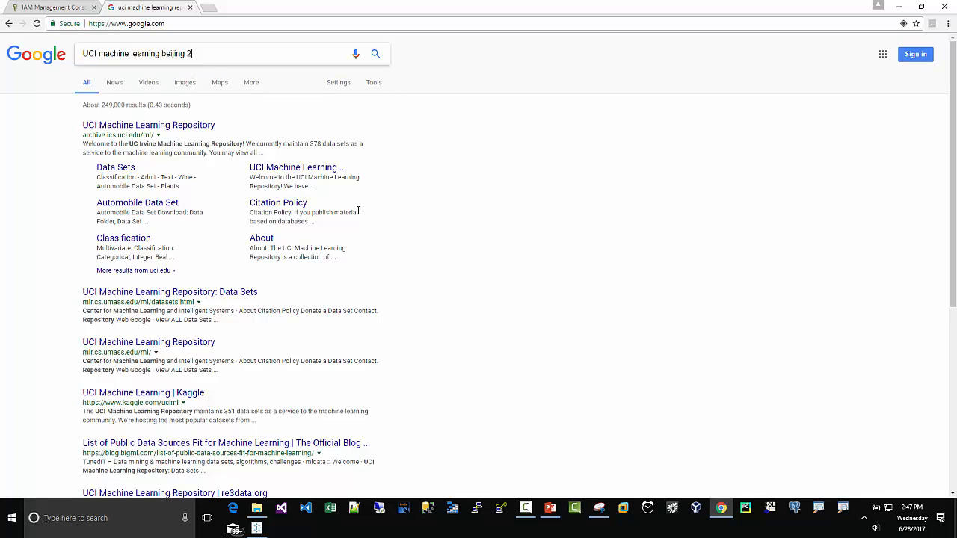
pyautogui.write('.5')
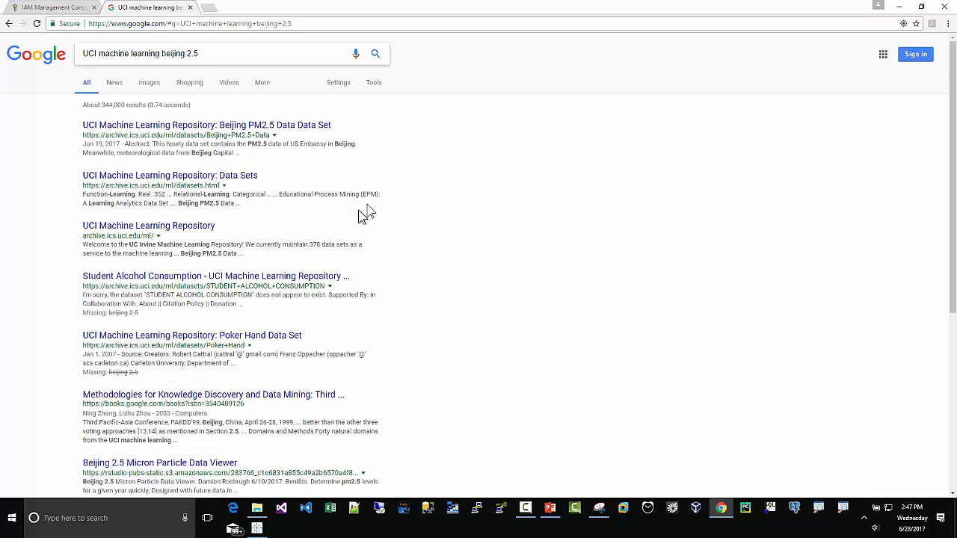
# Open the Beijing PM2.5 Data result and browse the UCI Machine Learning Repository's newest data sets and Physical Sciences list
pyautogui.click(148, 127)
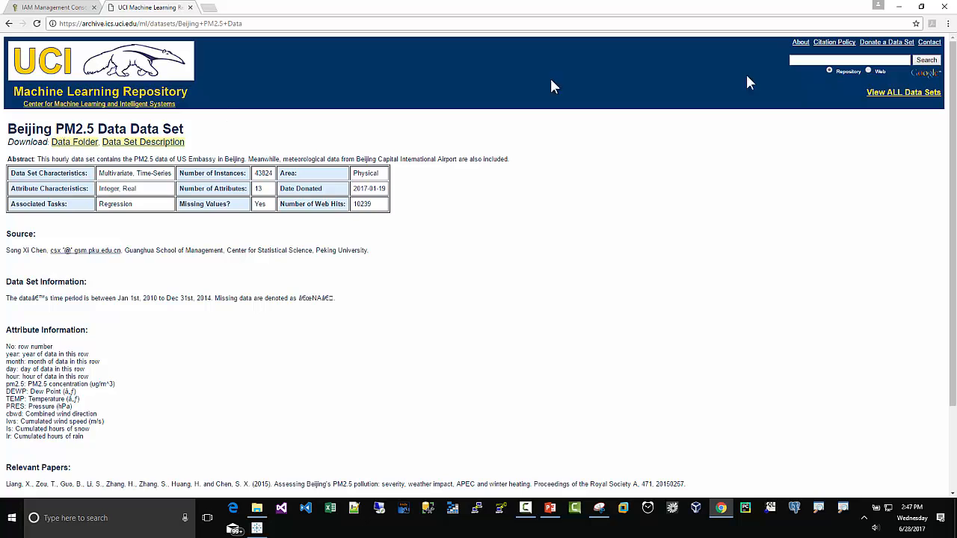
pyautogui.click(153, 77)
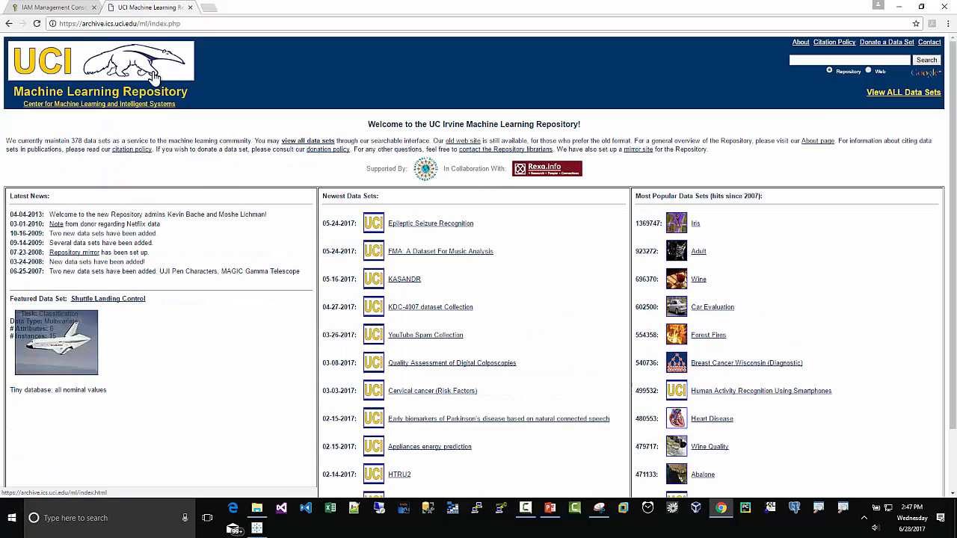
pyautogui.scroll(-1, 517, 337)
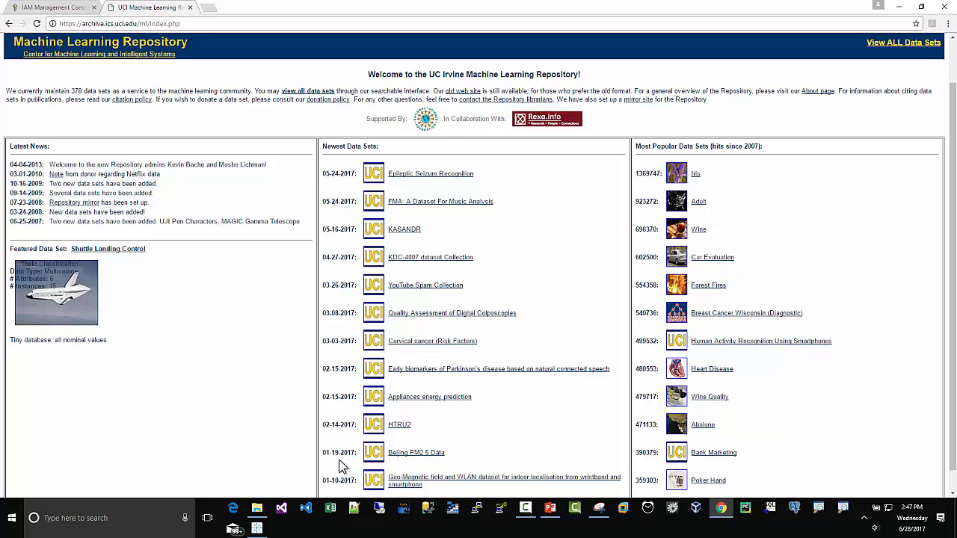
pyautogui.scroll(1, 559, 260)
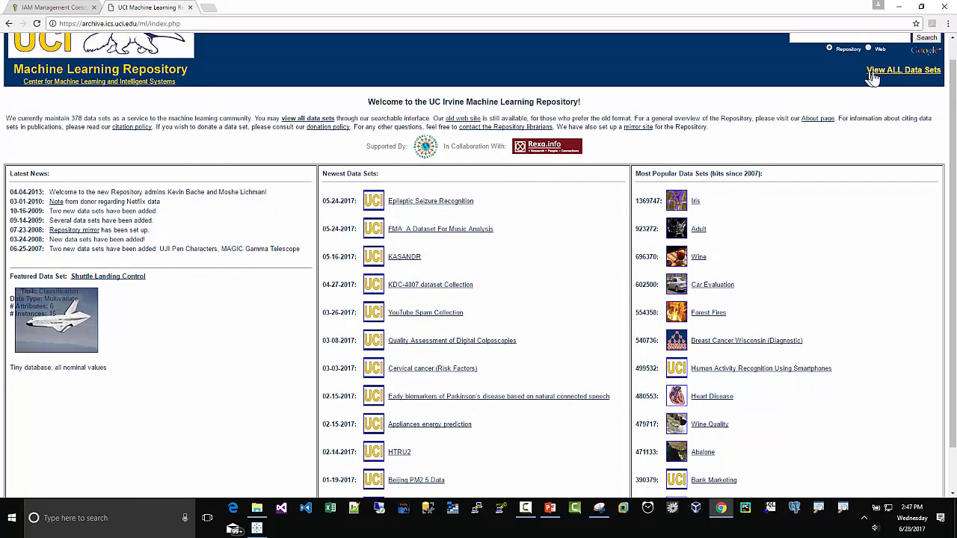
pyautogui.click(881, 75)
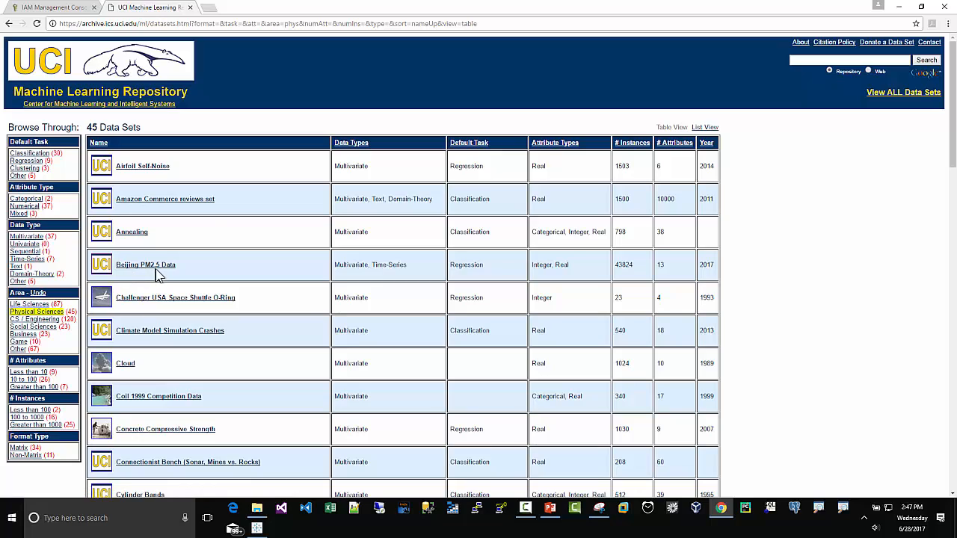
# Search the UCI Machine Learning Repository for "beijing 2.5"
pyautogui.click(836, 60)
pyautogui.write('be')
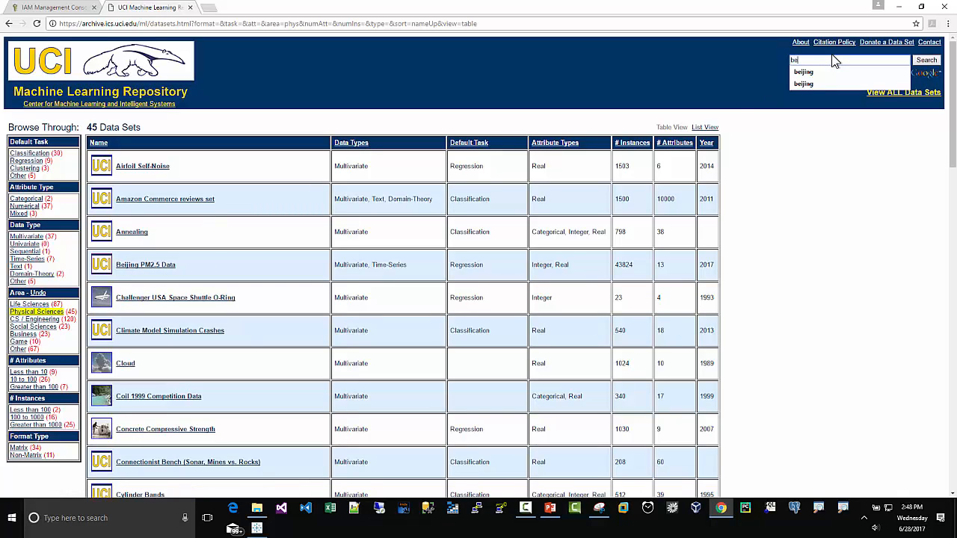
pyautogui.write('ijing 2.5')
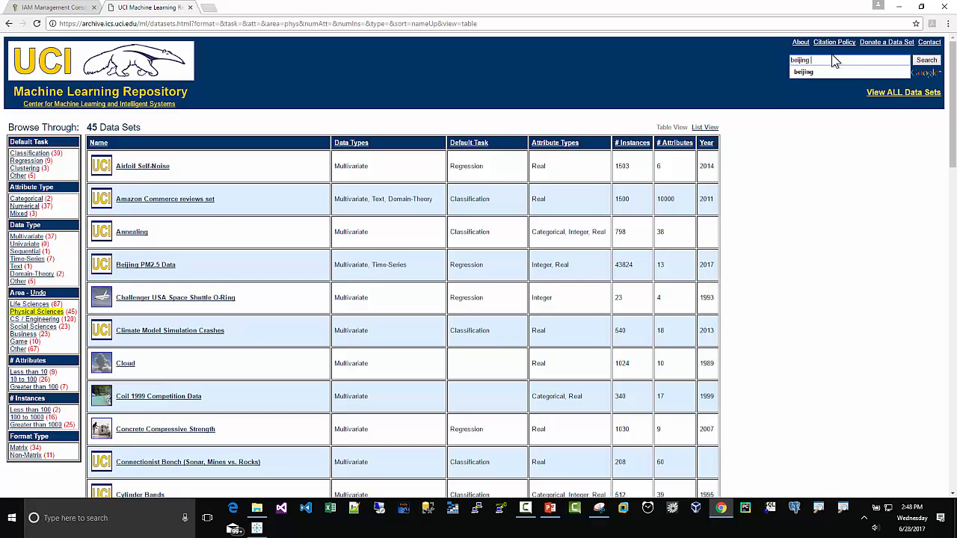
pyautogui.click(922, 61)
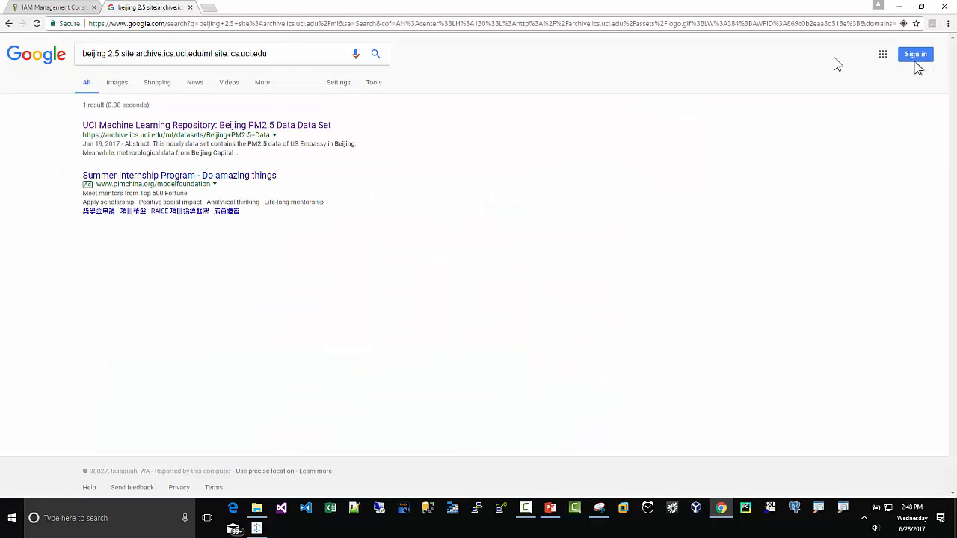
# Open the Beijing PM2.5 Data Data Set page and download PRSA_data_2010.1.1-2014.12.31.csv from its data folder
pyautogui.click(198, 129)
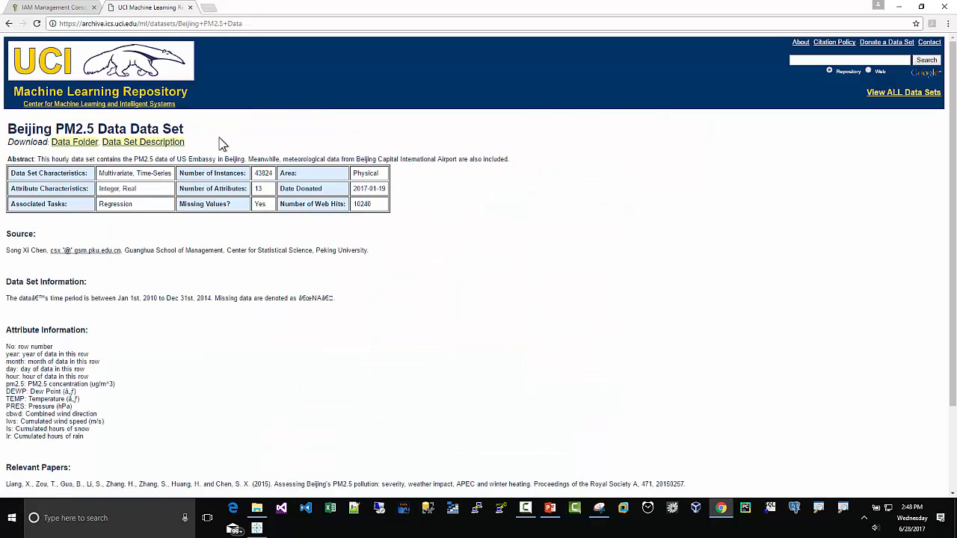
pyautogui.click(77, 143)
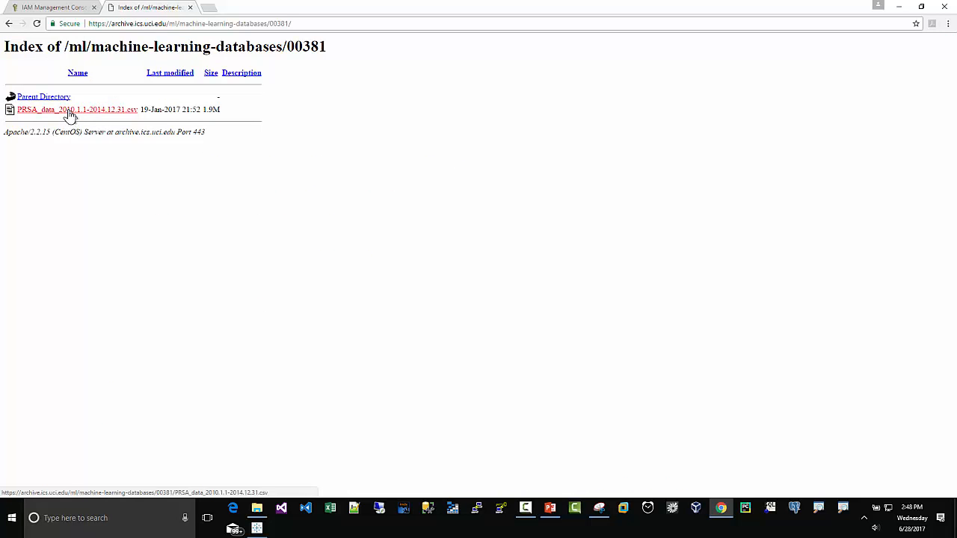
pyautogui.click(69, 112)
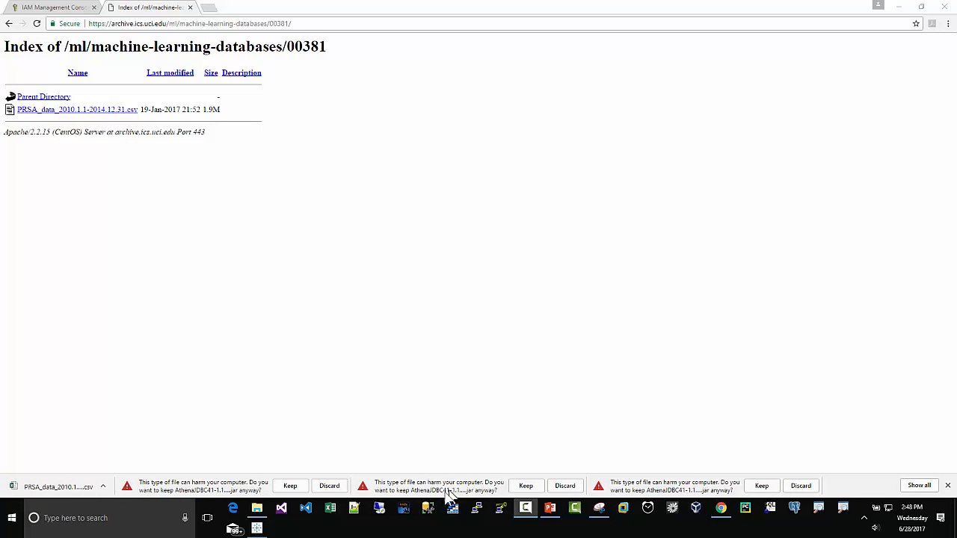
# Switch to Notepad++, open PRSA_data_2010.1.1-2014.12.31.csv from the Files folder and look through its rows to the end
pyautogui.click(353, 510)
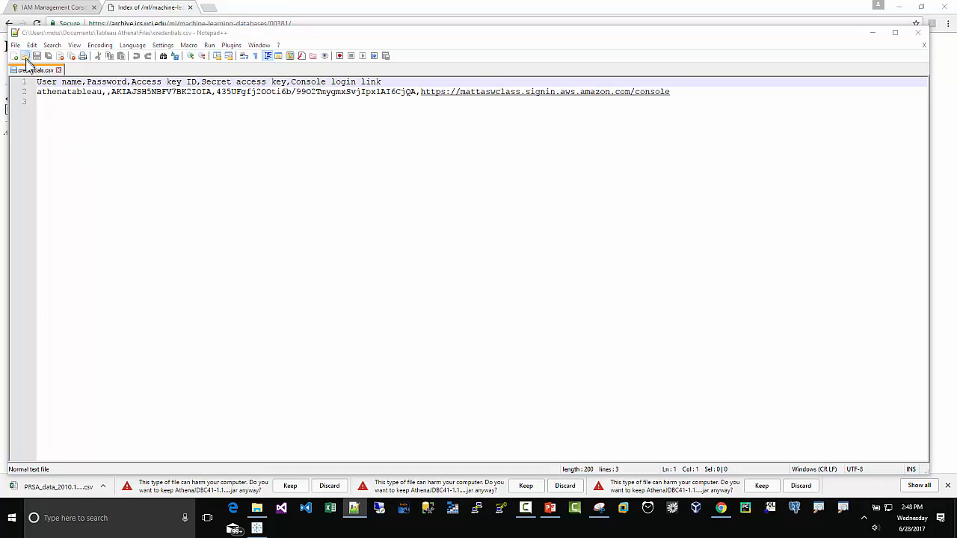
pyautogui.click(25, 57)
pyautogui.click(124, 142)
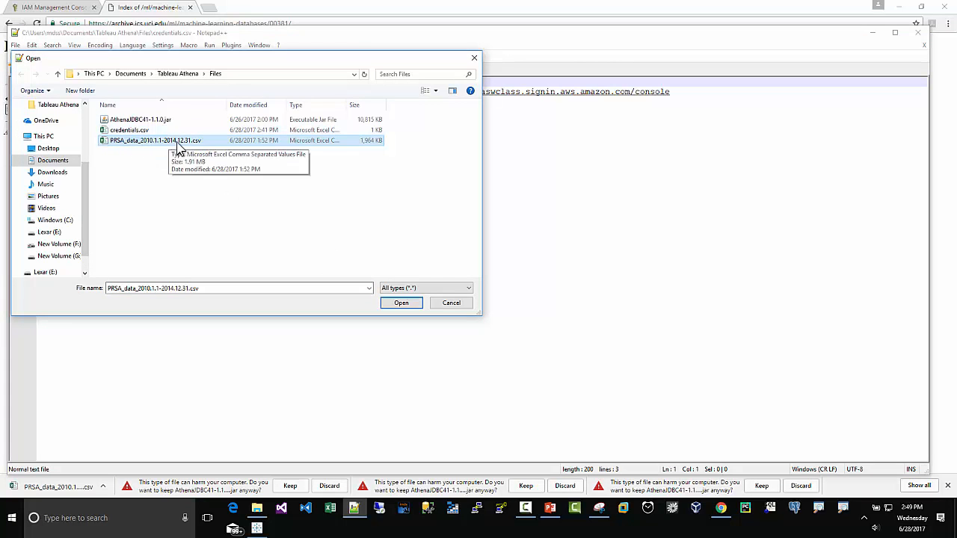
pyautogui.click(404, 304)
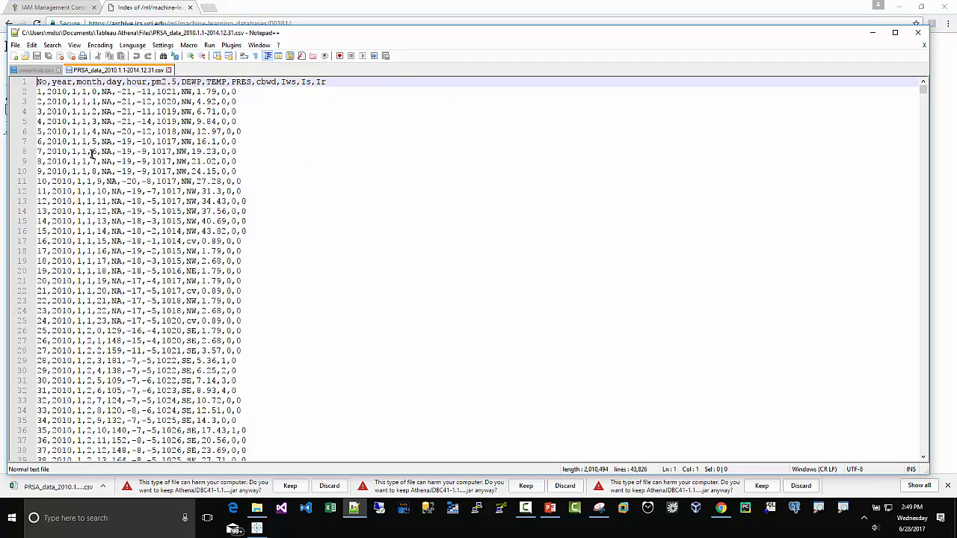
pyautogui.moveTo(923, 89); pyautogui.dragTo(927, 462)
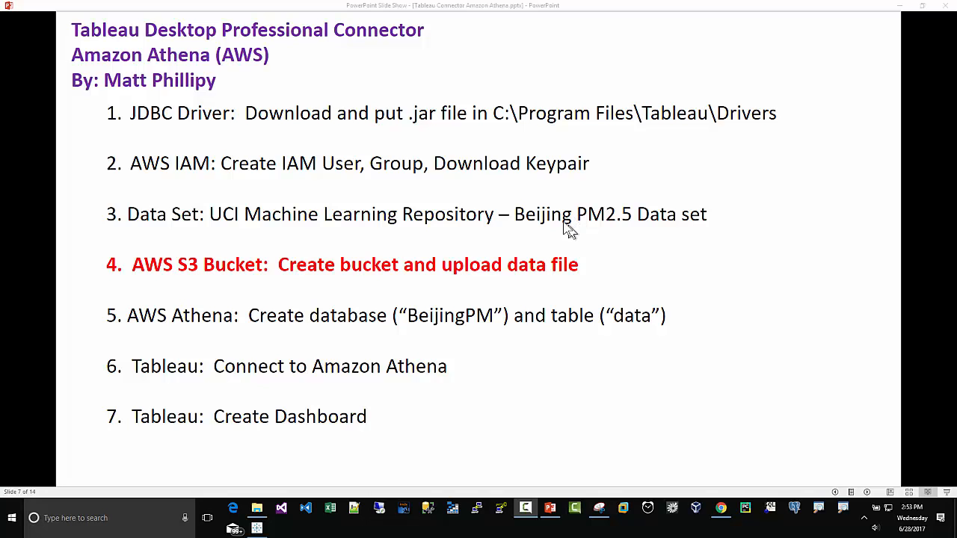
# Switch to Chrome, open the S3 service and set up a new bucket named athenatableau in US East (N. Virginia) with default properties
pyautogui.click(721, 508)
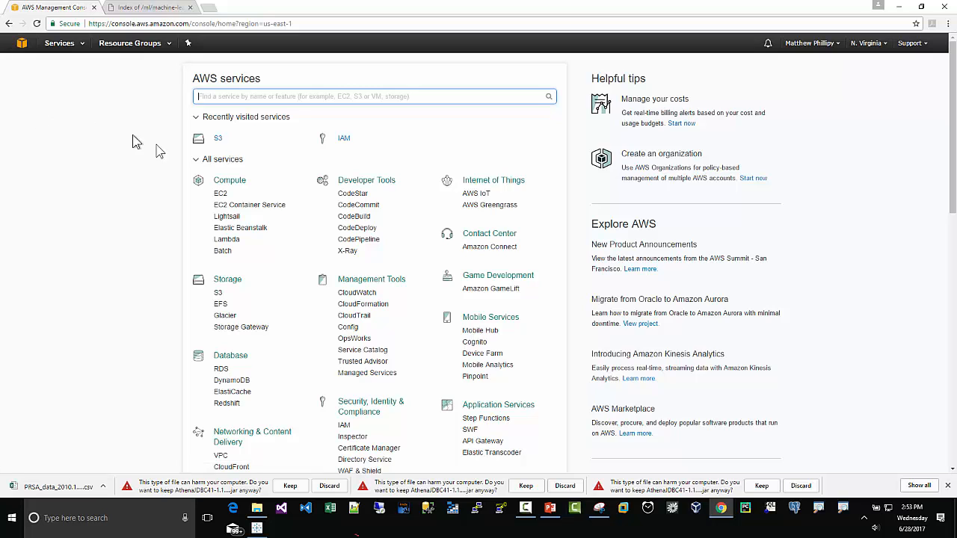
pyautogui.click(219, 296)
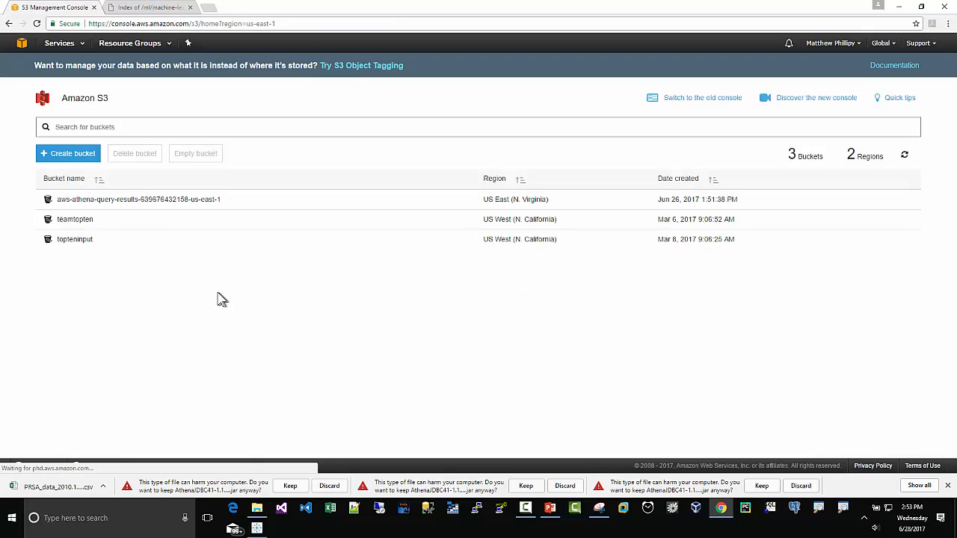
pyautogui.click(50, 154)
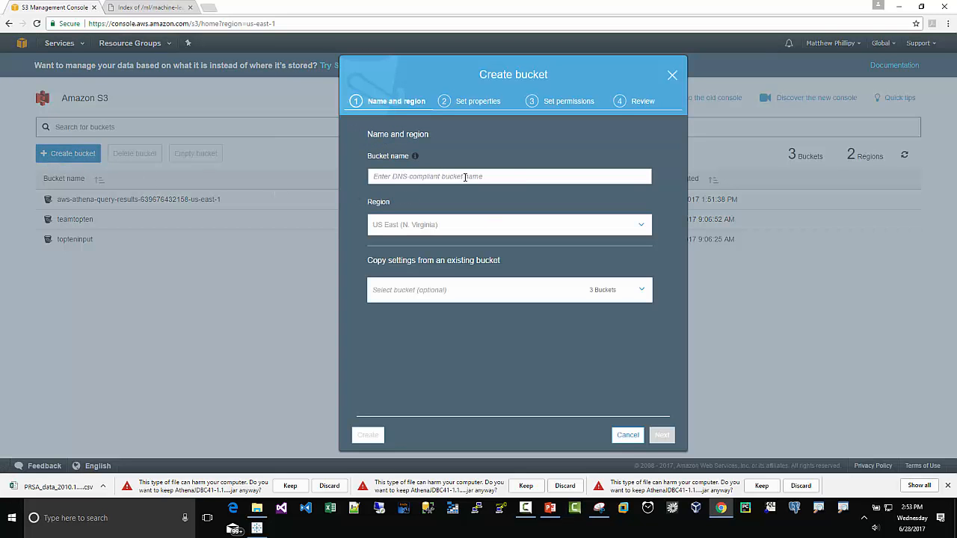
pyautogui.click(403, 178)
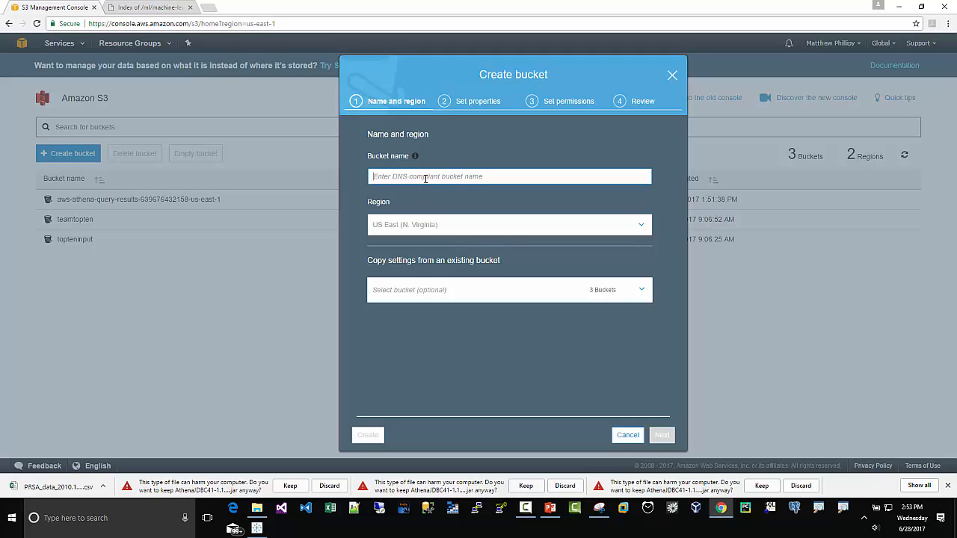
pyautogui.write('athenatableau')
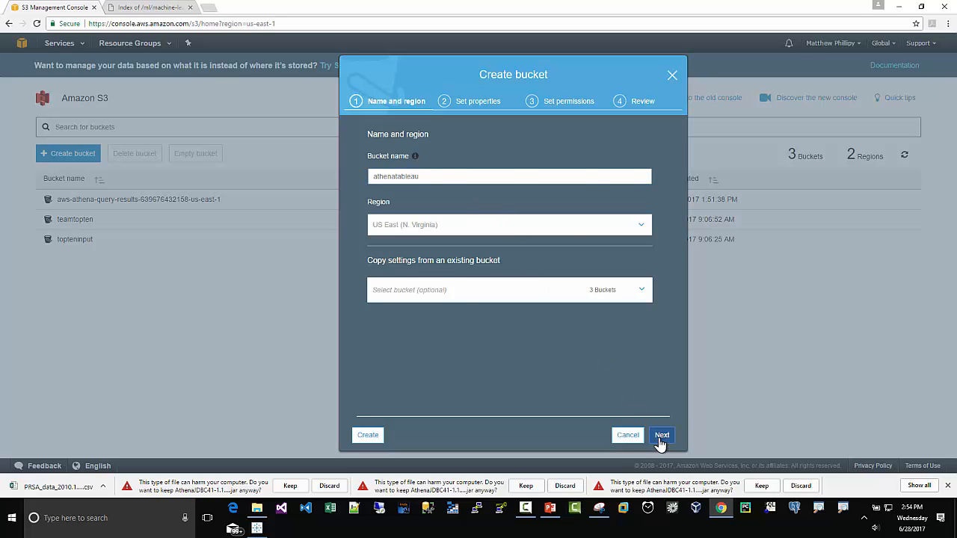
pyautogui.click(659, 441)
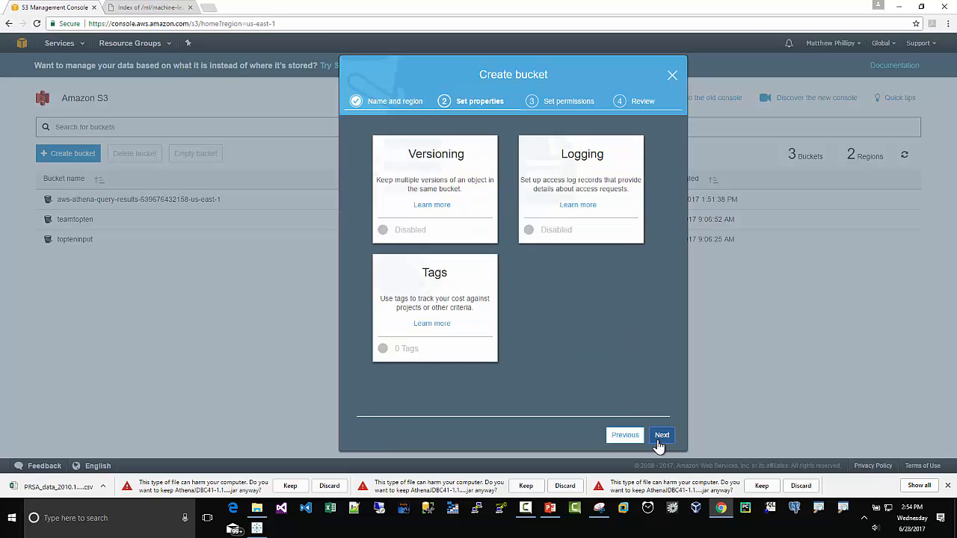
pyautogui.click(659, 444)
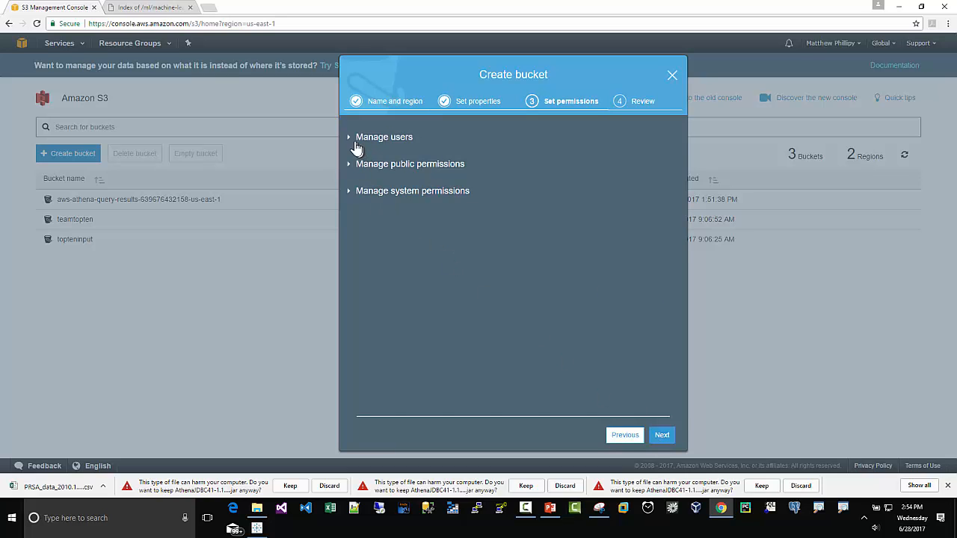
# Grant everyone public read and write permissions on the new bucket, and create it
pyautogui.click(349, 165)
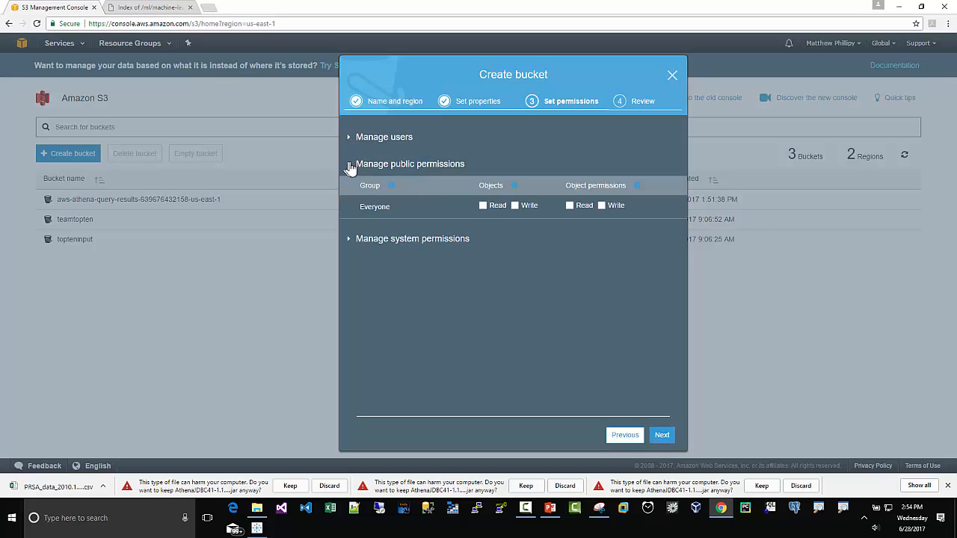
pyautogui.click(500, 206)
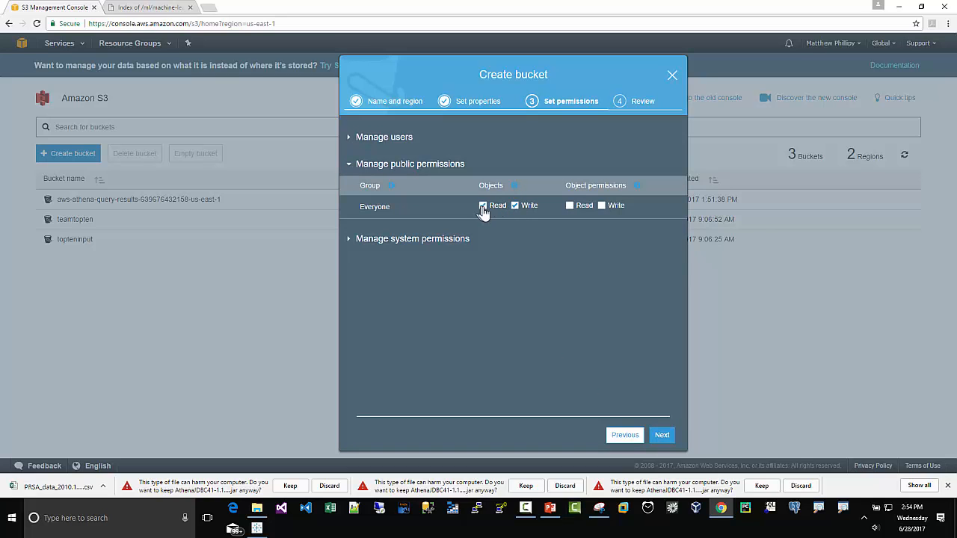
pyautogui.click(601, 205)
pyautogui.click(661, 434)
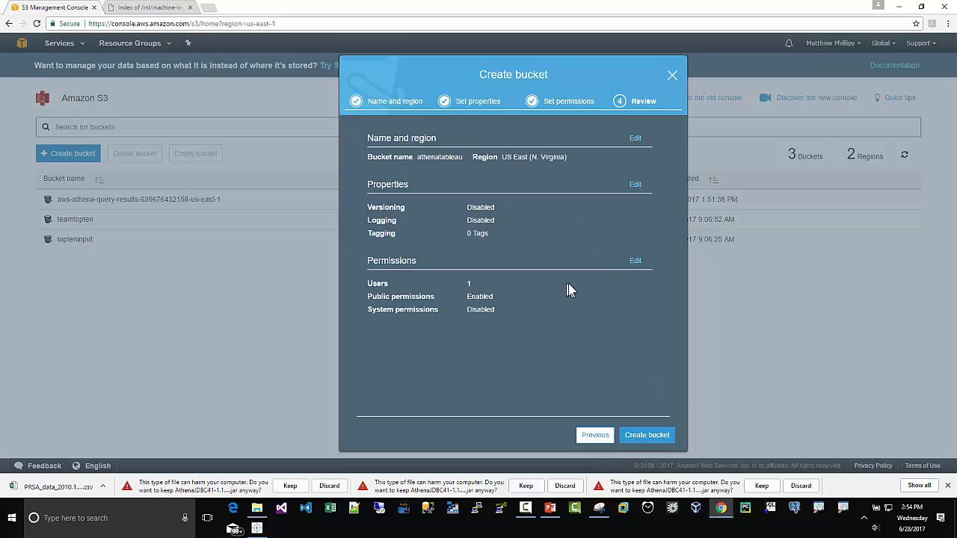
pyautogui.click(641, 436)
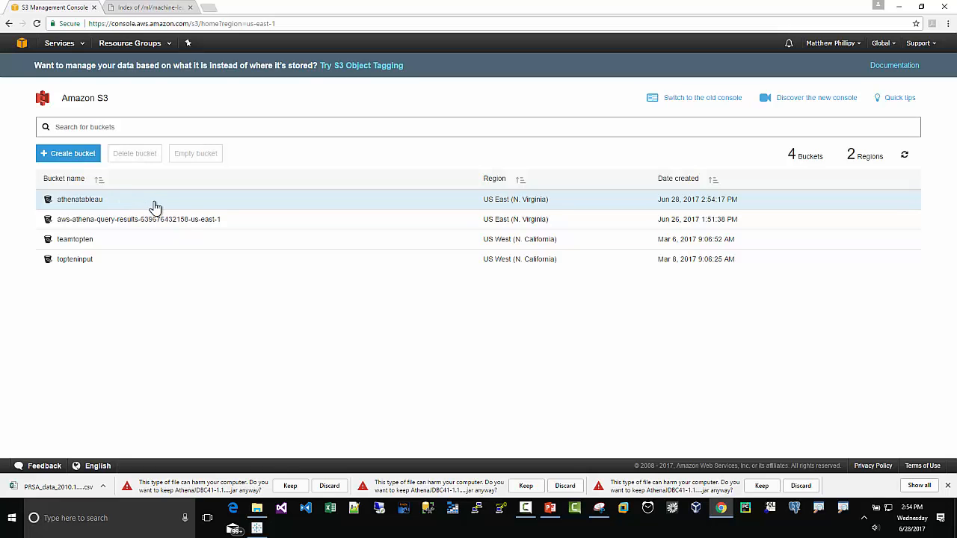
# Open the athenatableau bucket and add PRSA_data_2010.1.1-2014.12.31.csv from Tableau Athena's Files folder to a new upload
pyautogui.click(92, 200)
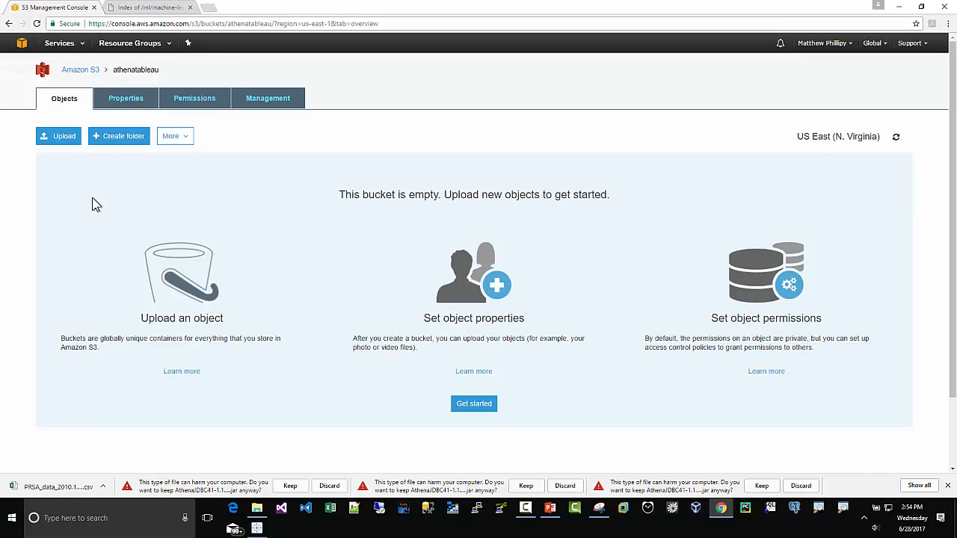
pyautogui.click(63, 139)
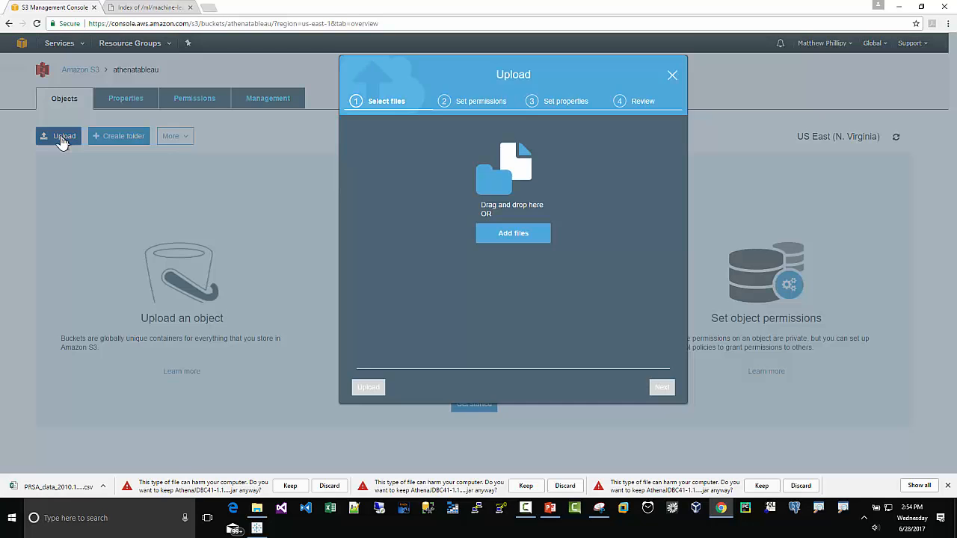
pyautogui.click(512, 233)
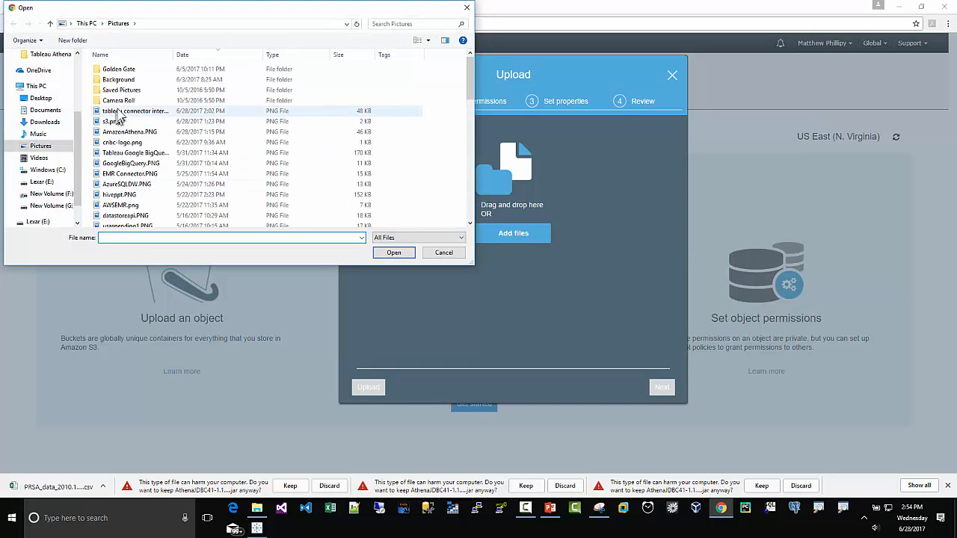
pyautogui.click(53, 54)
pyautogui.doubleClick(107, 69)
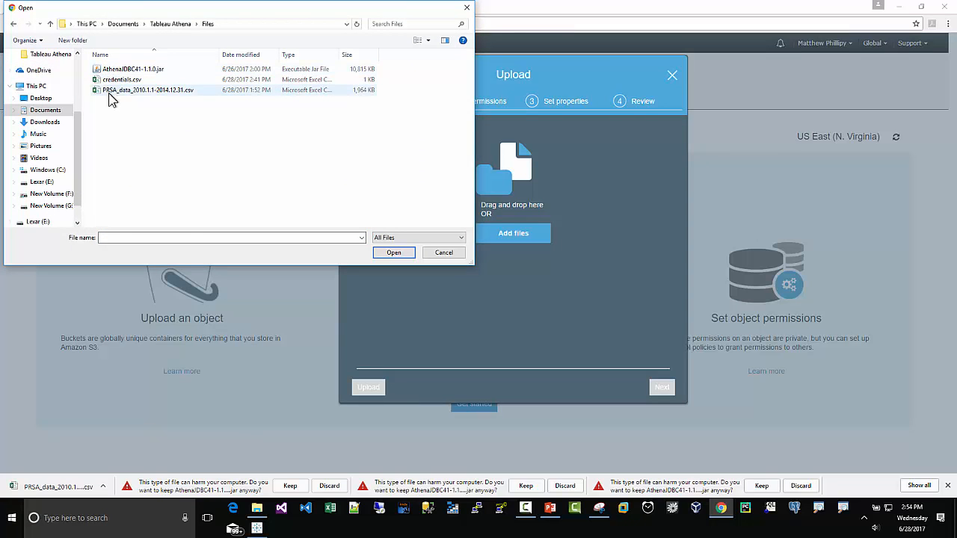
pyautogui.click(110, 90)
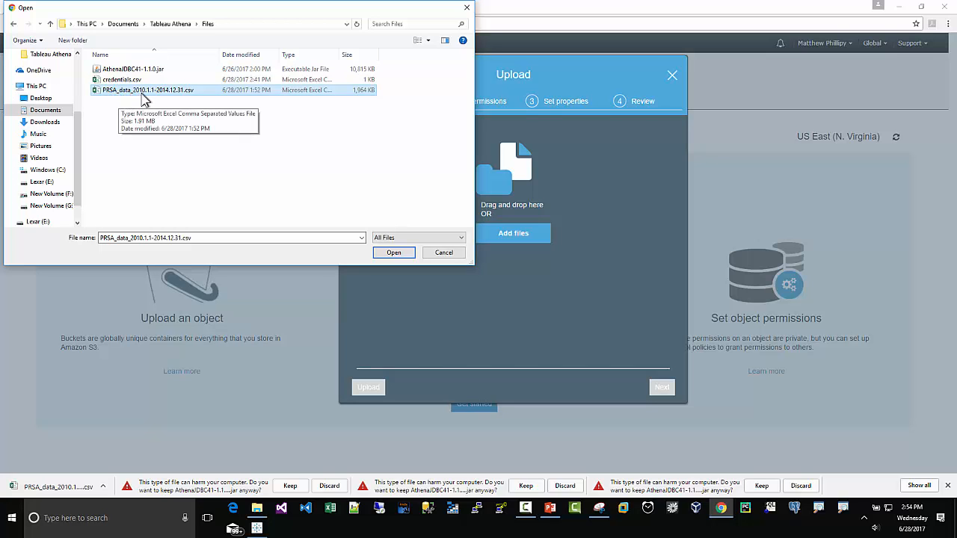
pyautogui.click(389, 254)
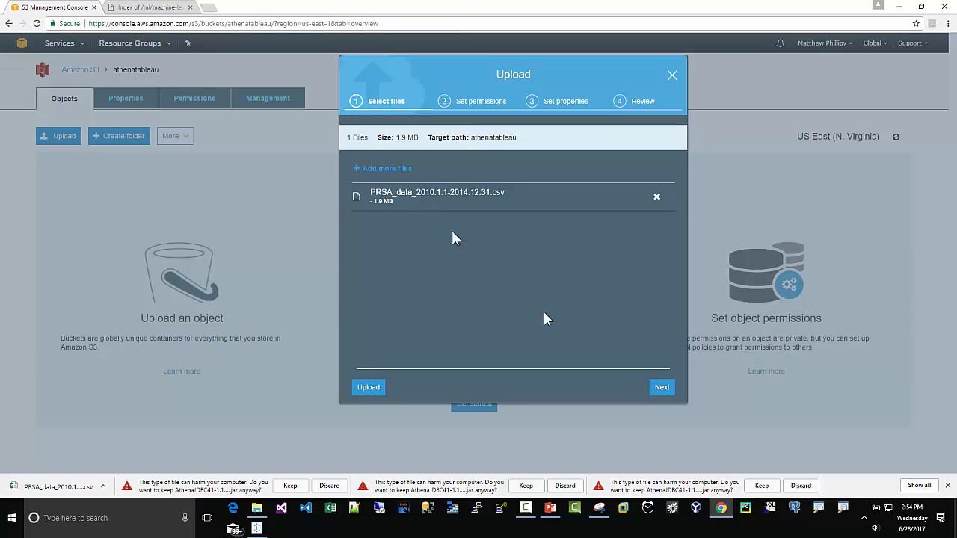
# Upload the CSV file to the bucket with default permissions, Standard storage class and no encryption
pyautogui.click(661, 388)
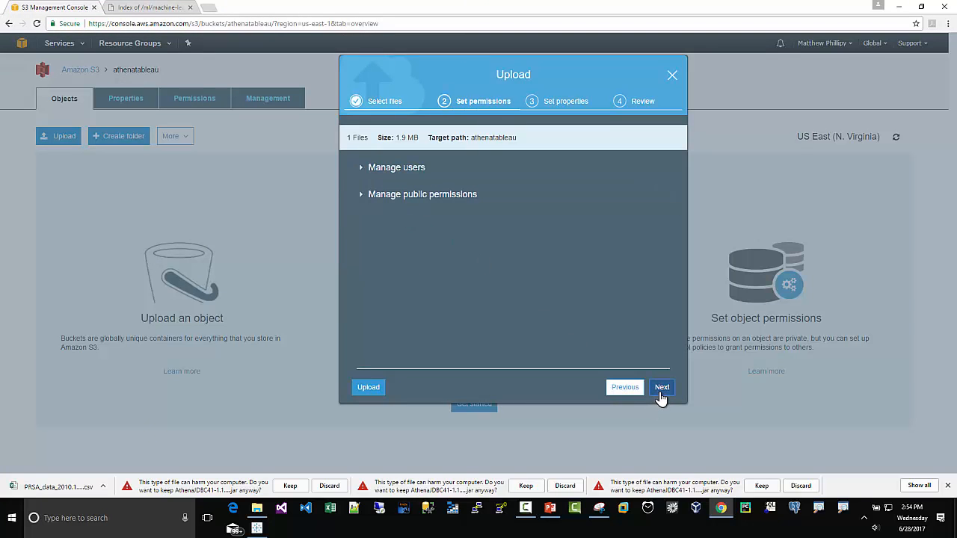
pyautogui.click(660, 388)
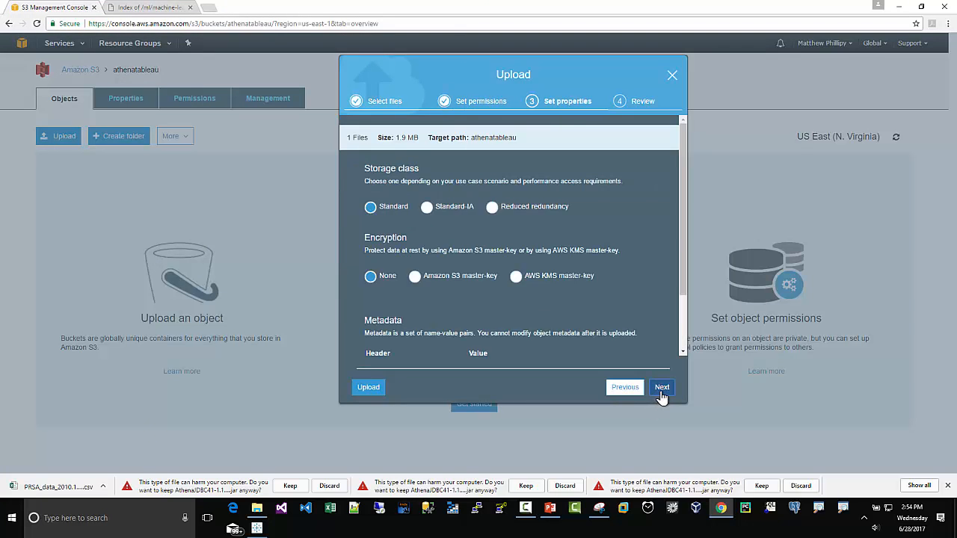
pyautogui.click(661, 389)
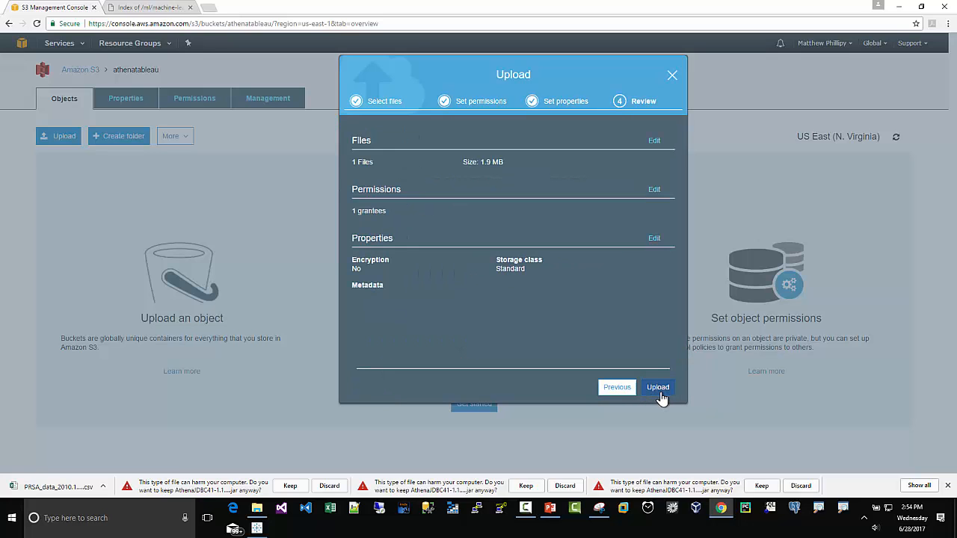
pyautogui.click(657, 389)
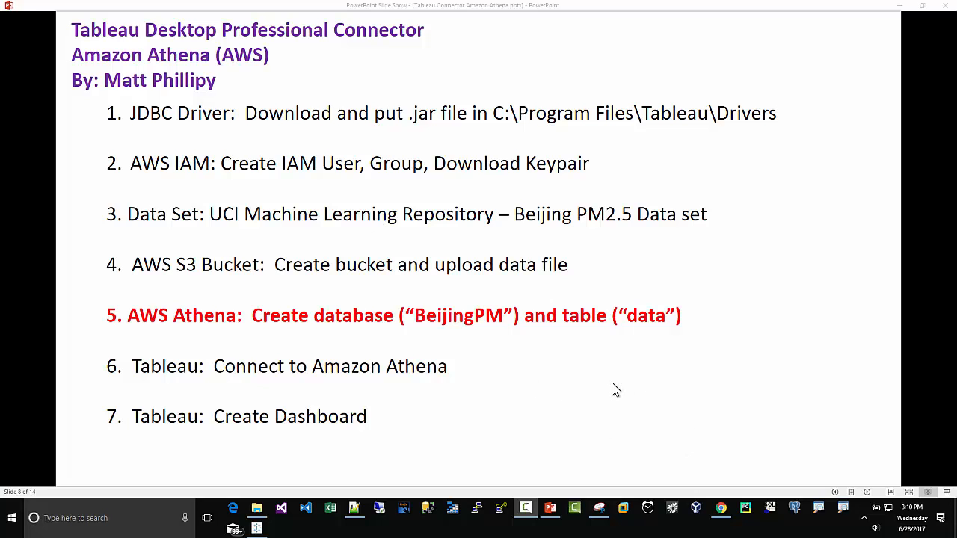
# Switch to Chrome and open the Athena service from the AWS console home page
pyautogui.click(720, 508)
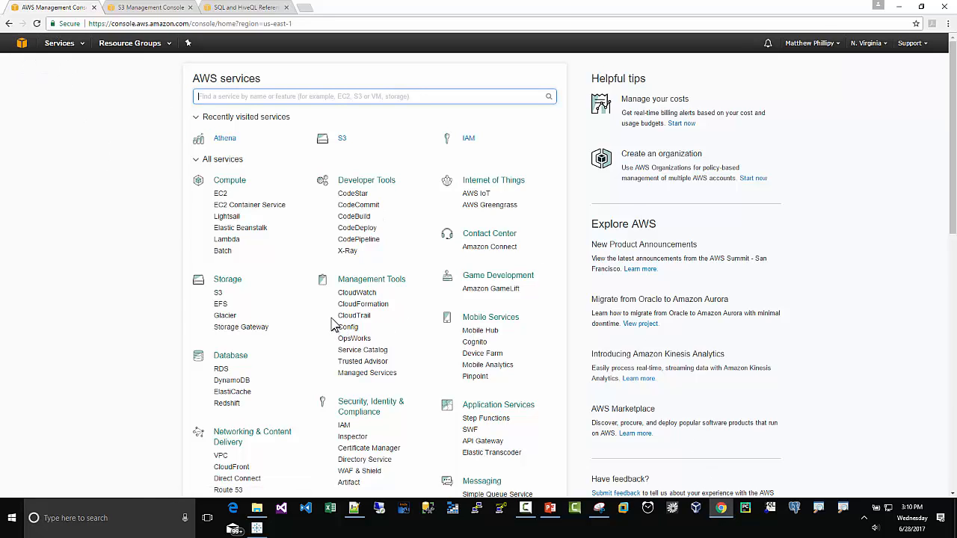
pyautogui.scroll(-1, 334, 325)
pyautogui.click(351, 426)
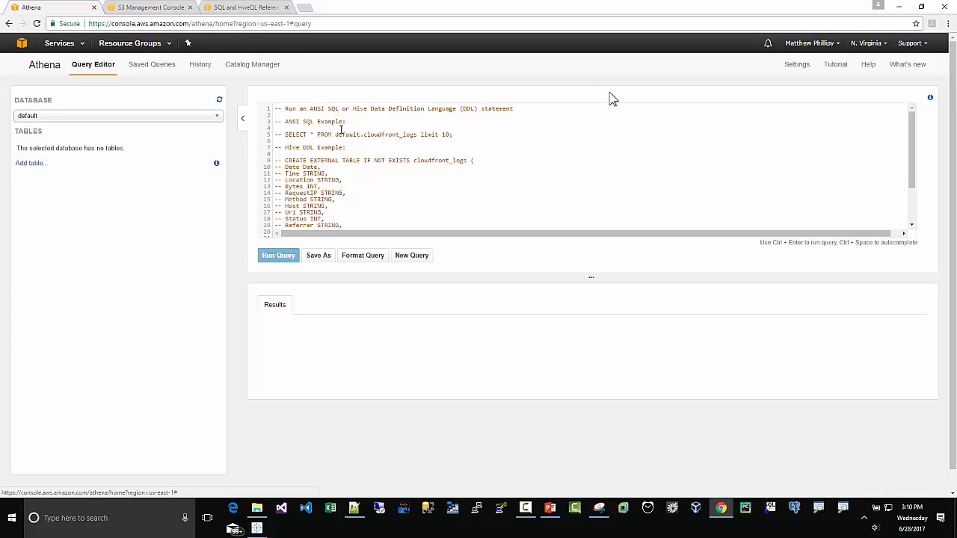
# Replace the sample text in the query editor with CREATE DATABASE BEIJINGPM and run the query
pyautogui.click(295, 119)
pyautogui.hotkey('ctrl', 'a')
pyautogui.press('Delete')
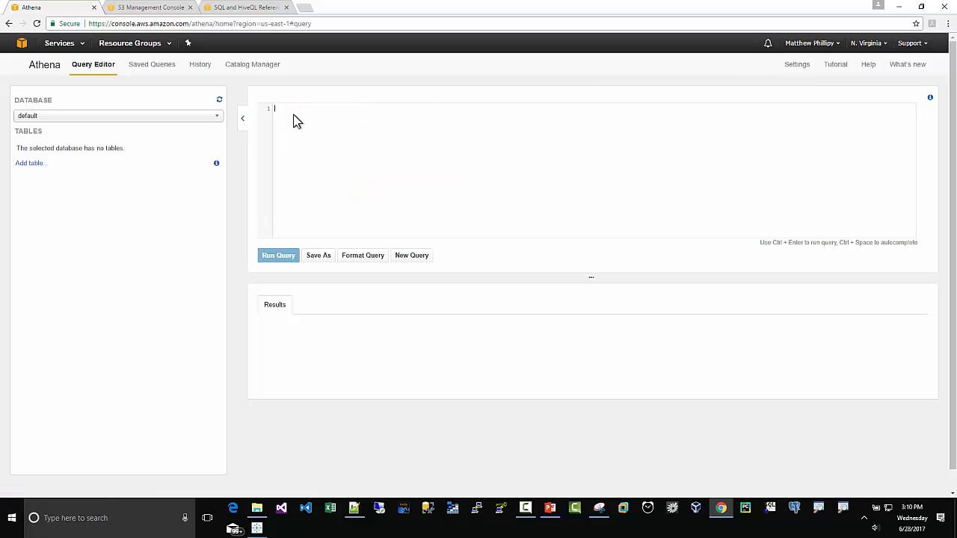
pyautogui.write('CREATE DATABAS')
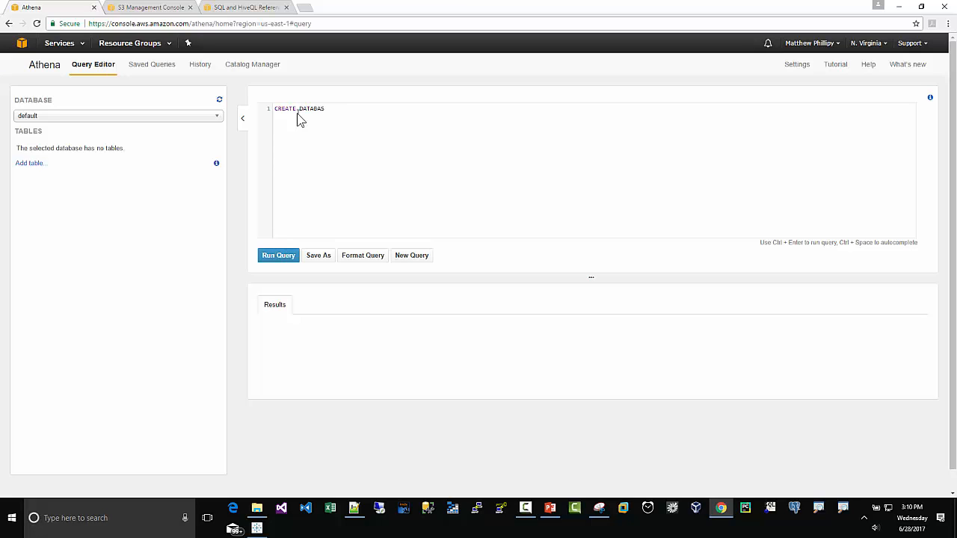
pyautogui.write('E BEIJINGPM')
pyautogui.click(275, 257)
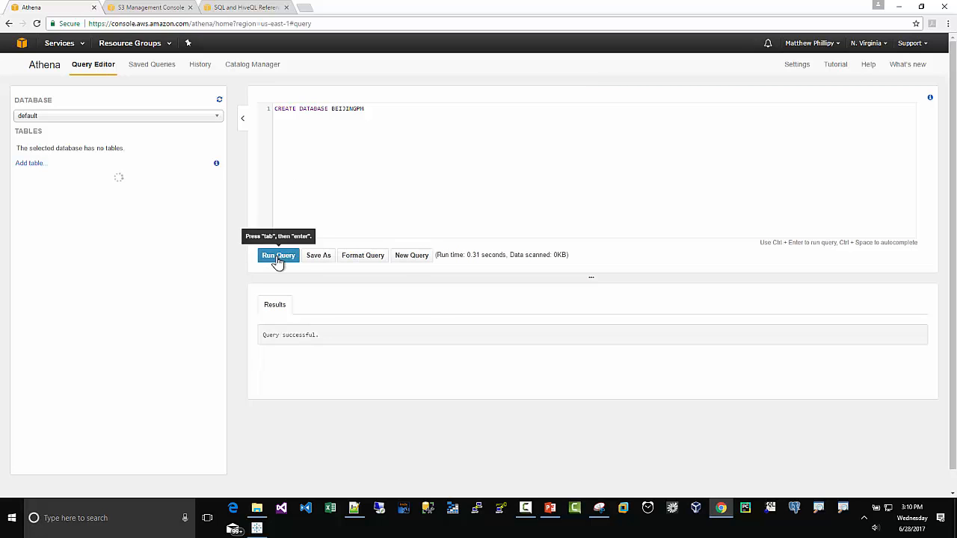
# Select the beijingpm database and start adding a table named data to it
pyautogui.click(57, 117)
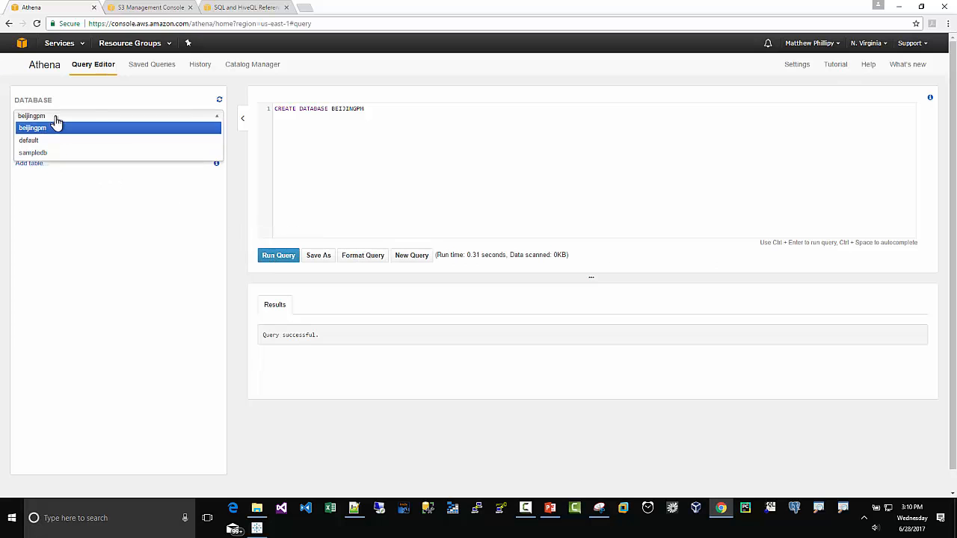
pyautogui.click(55, 127)
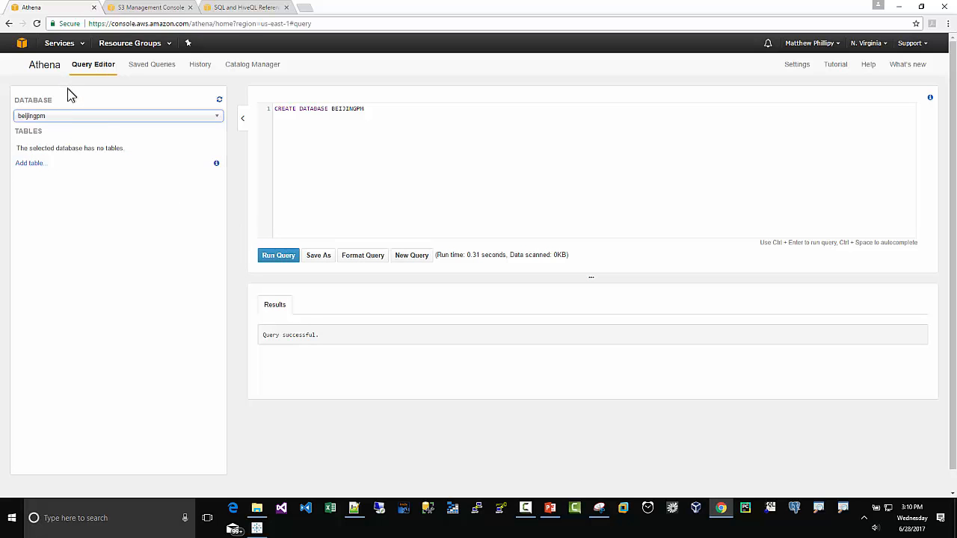
pyautogui.click(27, 164)
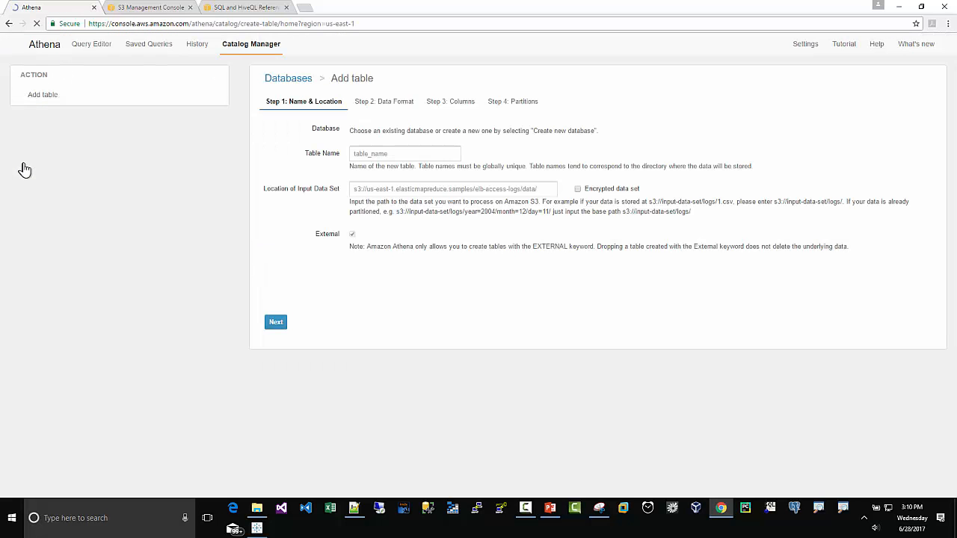
pyautogui.click(358, 148)
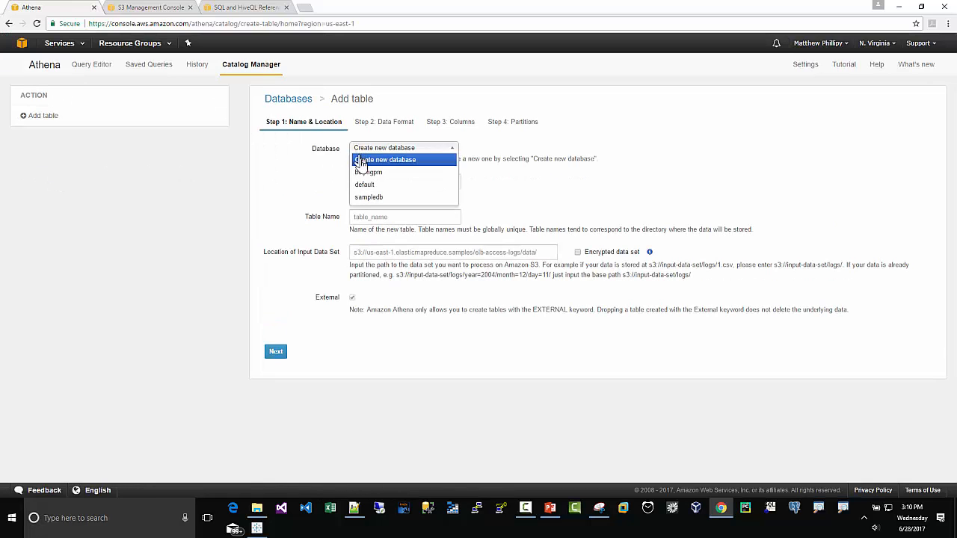
pyautogui.click(360, 171)
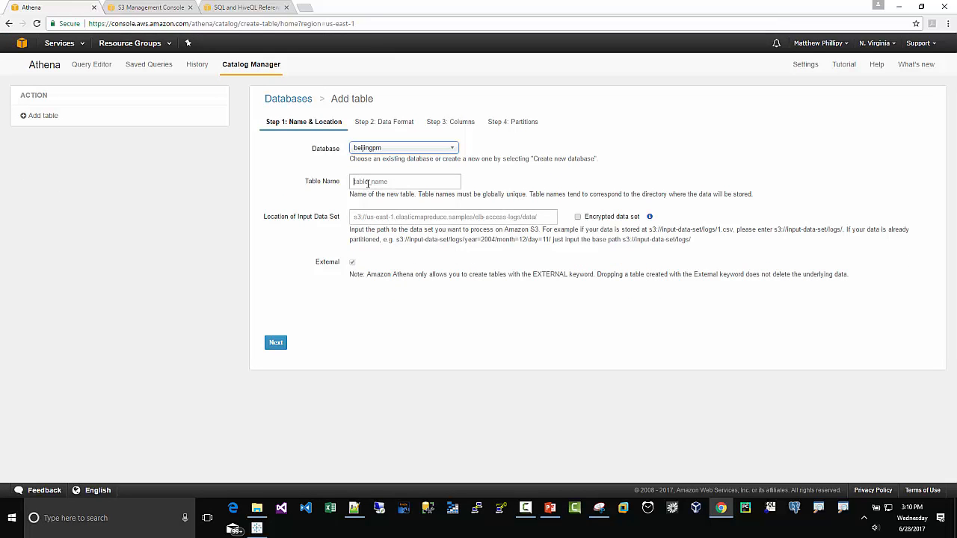
pyautogui.click(414, 184)
pyautogui.write('data')
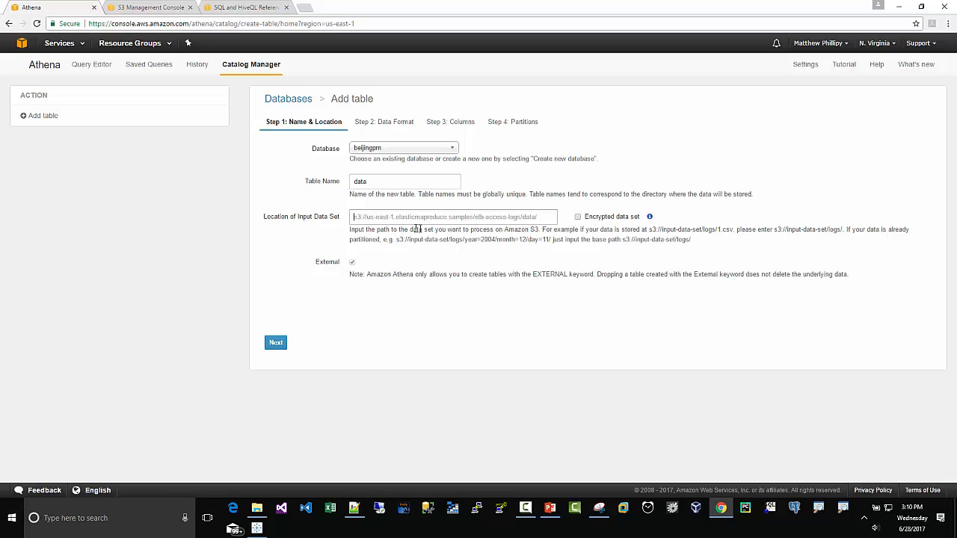
# Set the input data set location to s3://athenatableau/, checking the bucket's contents in the S3 console, and proceed to the data format
pyautogui.write('s3://athenatableau')
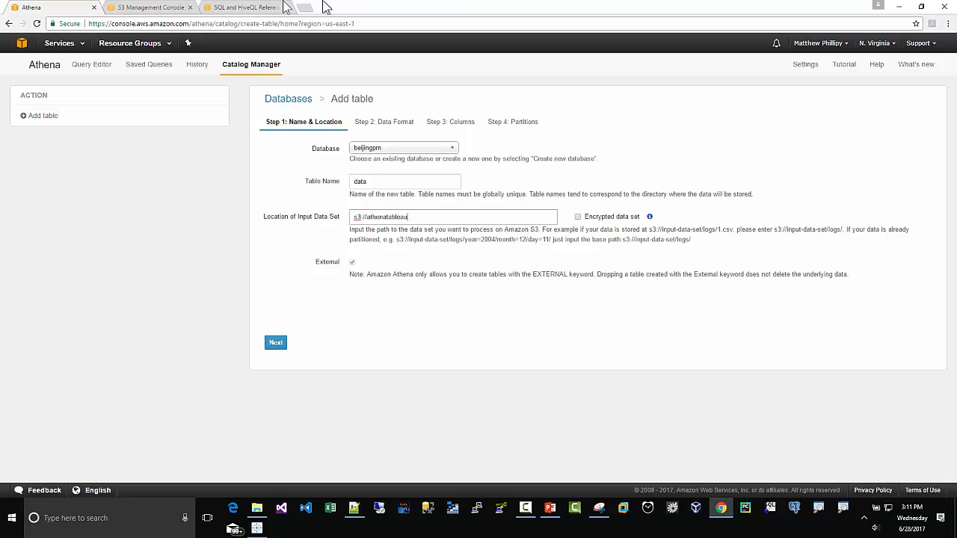
pyautogui.click(160, 10)
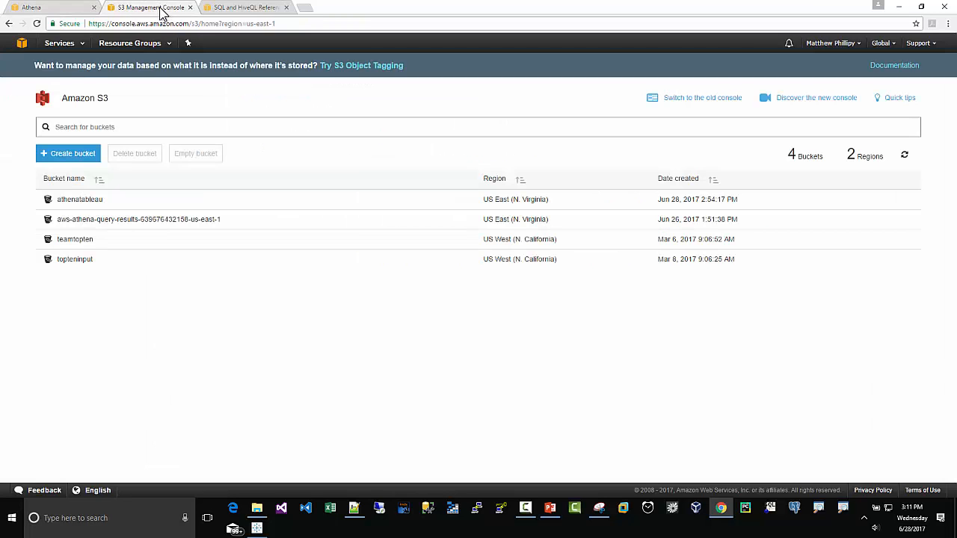
pyautogui.click(64, 200)
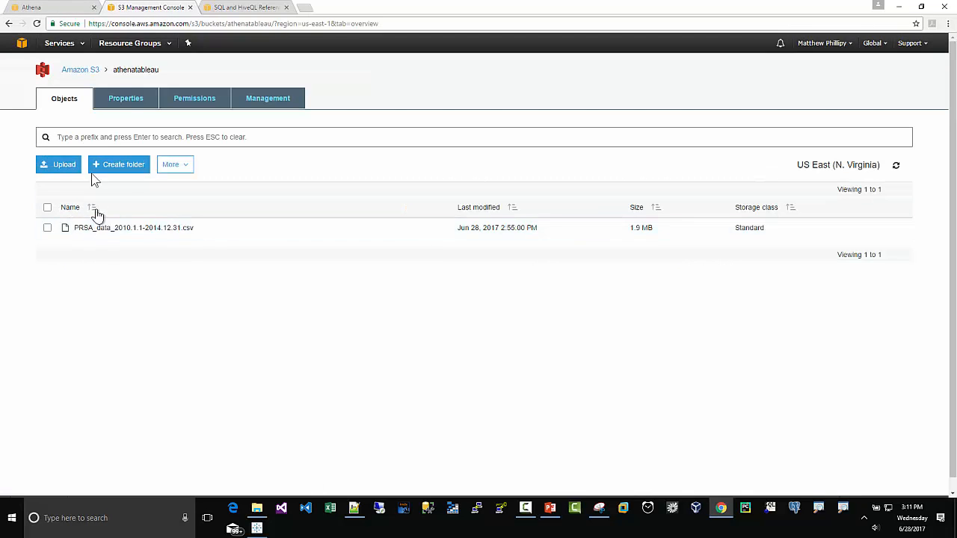
pyautogui.click(42, 11)
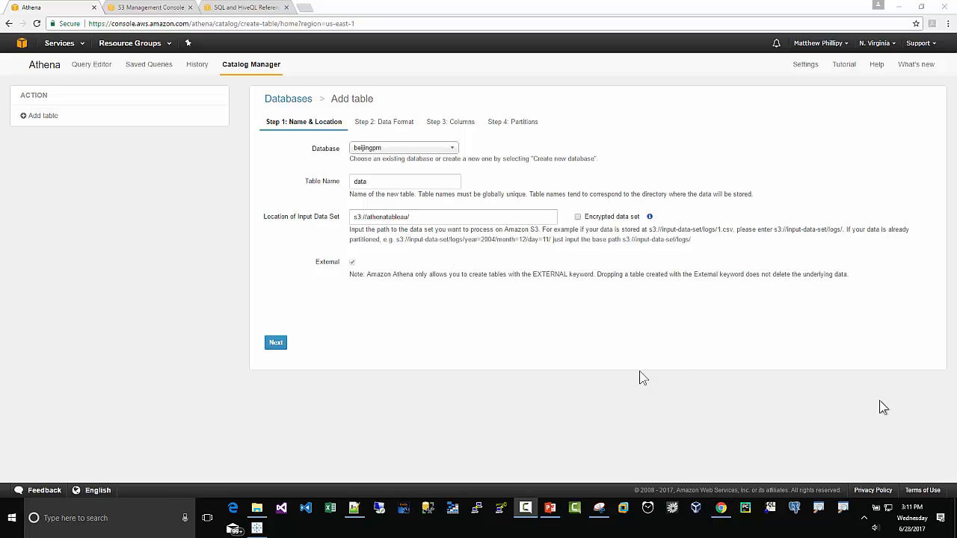
pyautogui.click(275, 344)
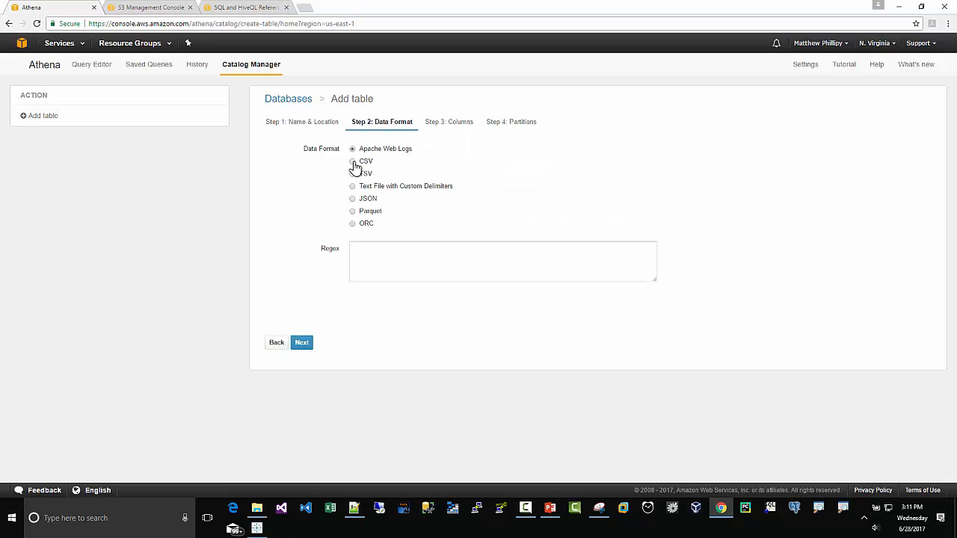
# Check the data file's type in the Files folder, set the table's data format to CSV and proceed to the columns
pyautogui.click(257, 508)
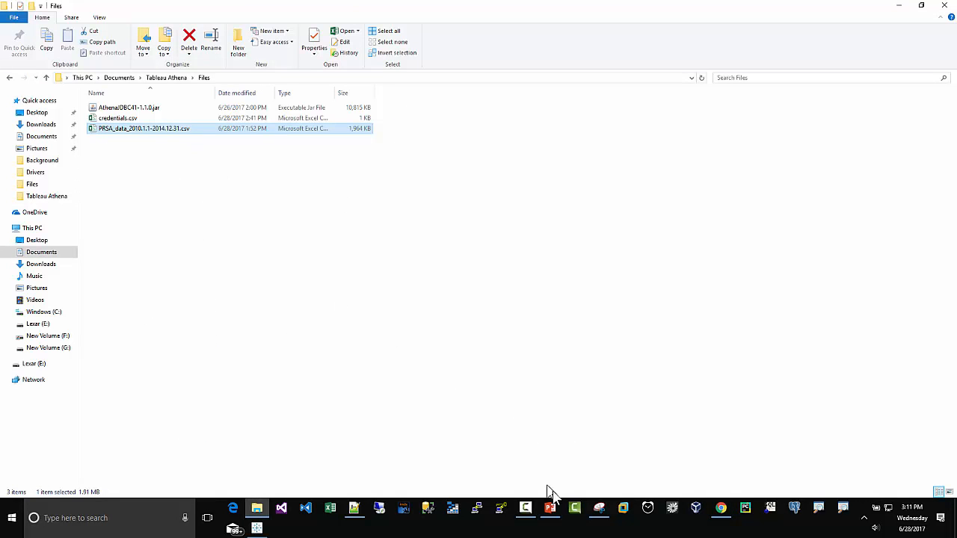
pyautogui.click(720, 510)
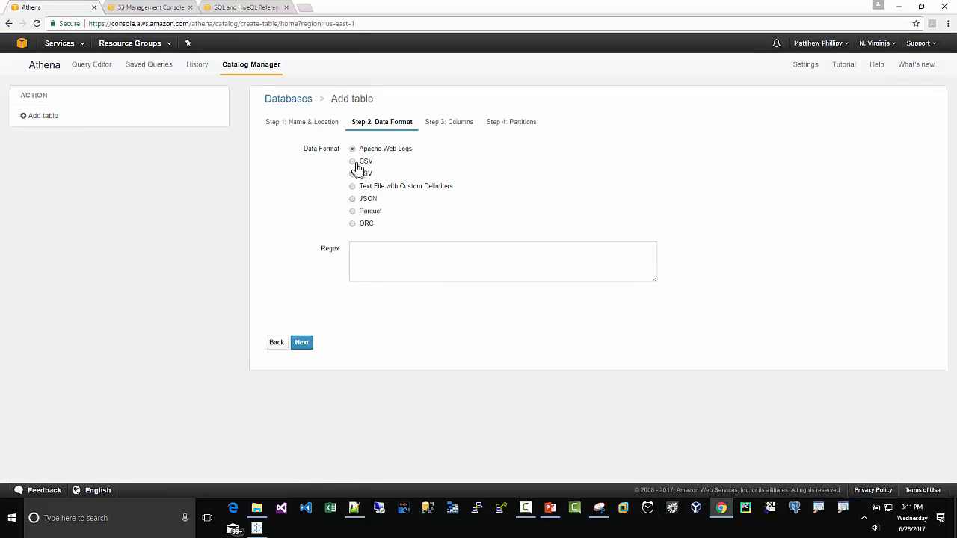
pyautogui.click(356, 164)
pyautogui.click(302, 343)
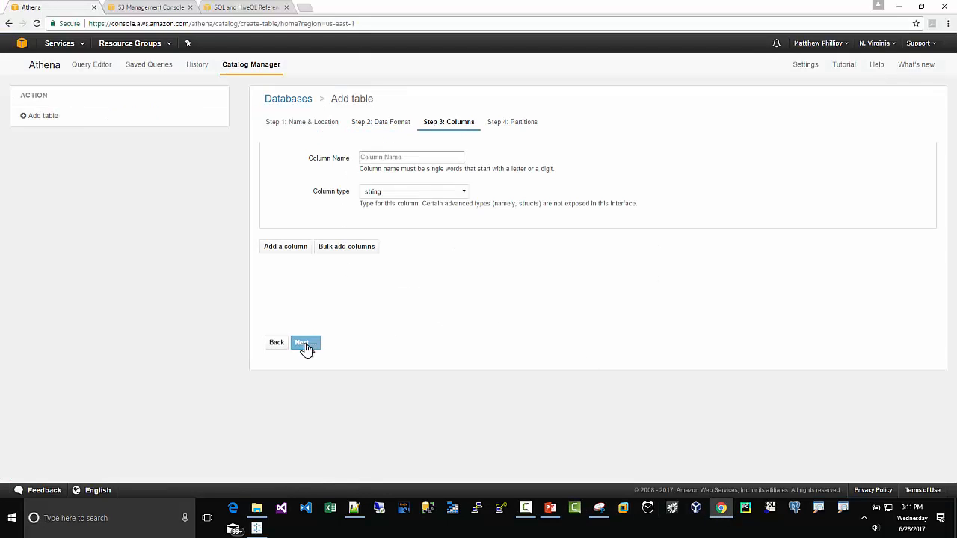
# Look at the bulk column entry format, and review the column headers of PRSA_data_2010.1.1-2014.12.31.csv in Notepad++
pyautogui.click(358, 249)
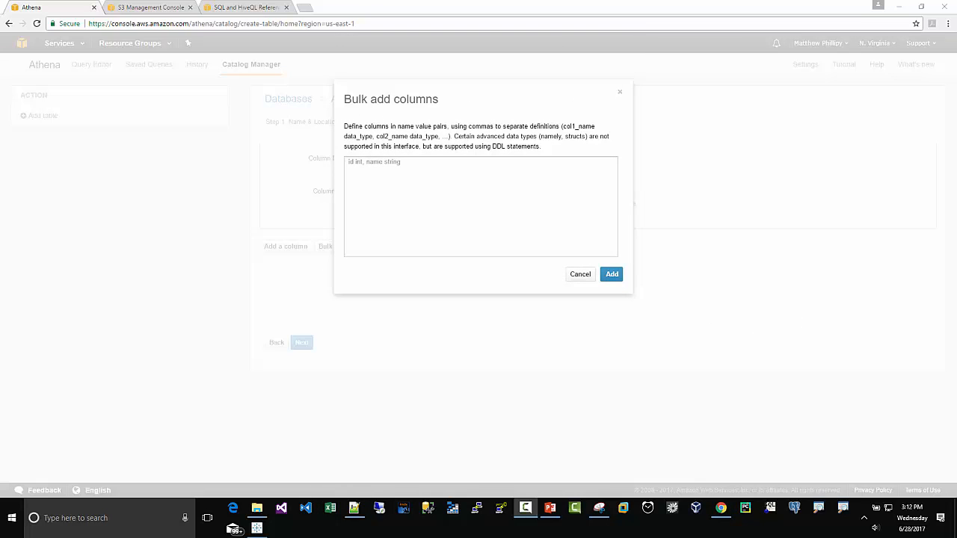
pyautogui.click(580, 274)
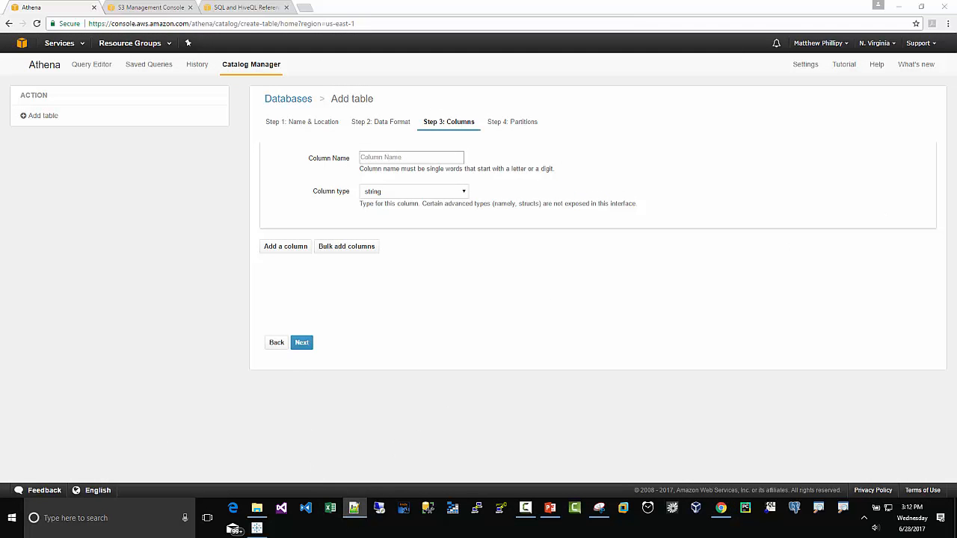
pyautogui.click(354, 508)
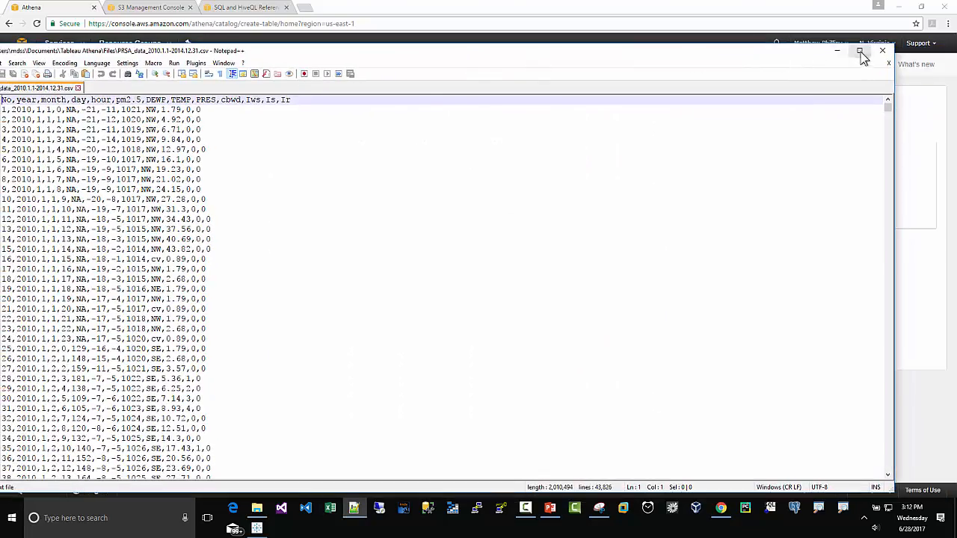
pyautogui.click(864, 56)
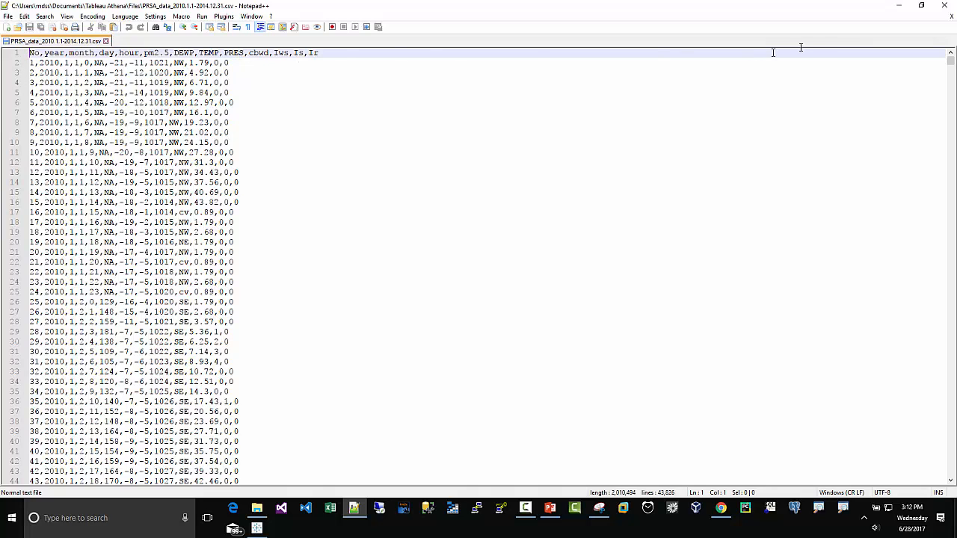
pyautogui.click(898, 8)
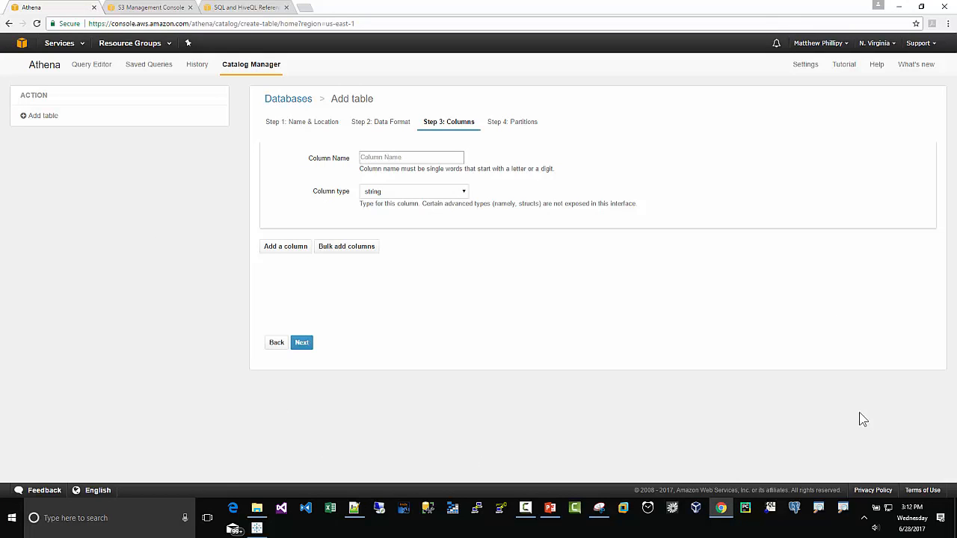
# Bulk add the string columns No, year, month, day, hour, pm2.5, DEWP, TEMP, PRES, cbwd, Iws, Is and Ir
pyautogui.click(349, 246)
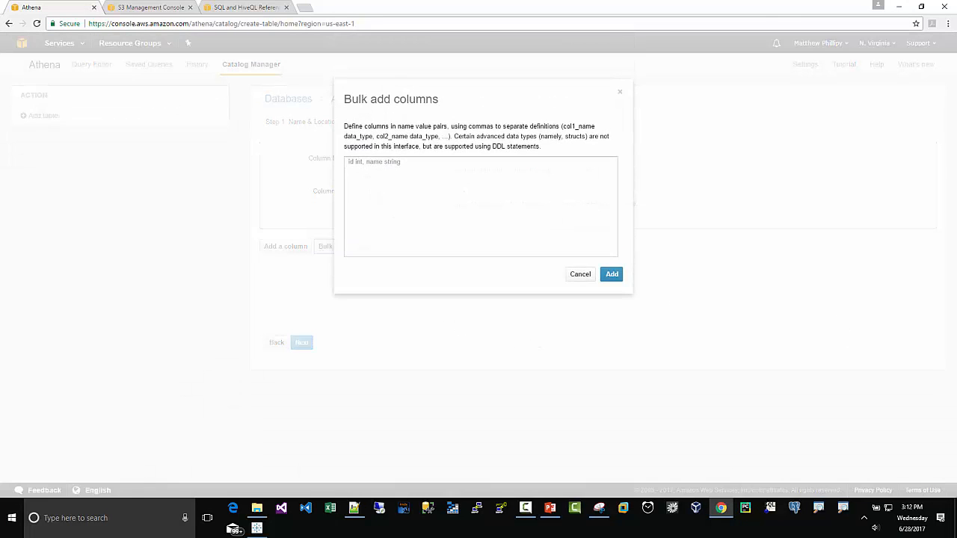
pyautogui.write('No string, year string, month string, day string, hour string, pm2.5 string, DEWP string, TEMP string, PRES string, cbwd string, Iws string, Is string, Ir string')
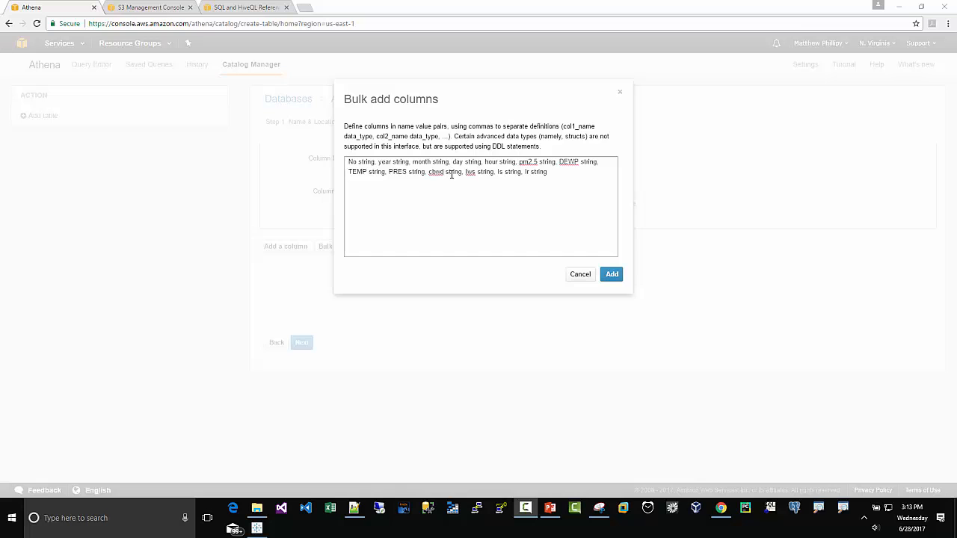
pyautogui.click(612, 275)
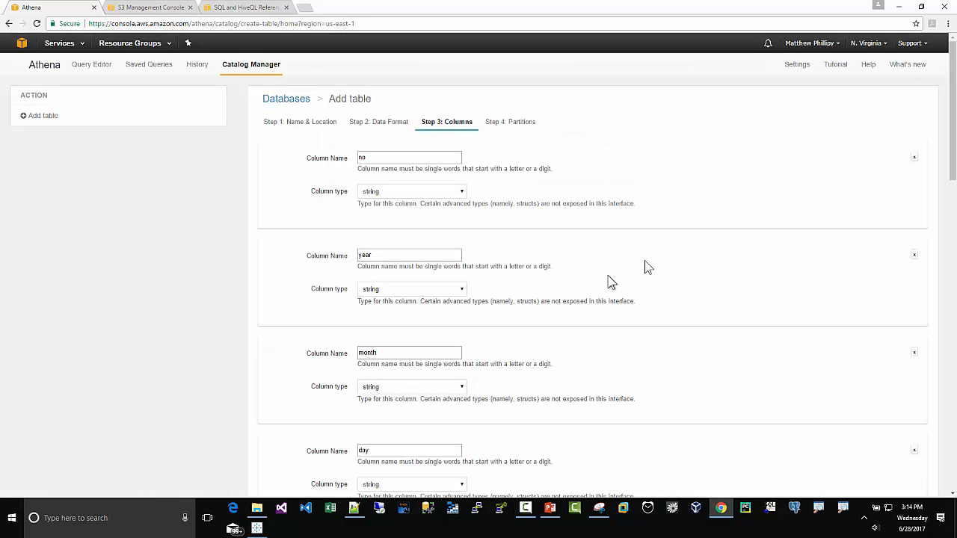
# Review the added columns and create the table without any partitions
pyautogui.scroll(-10, 646, 262)
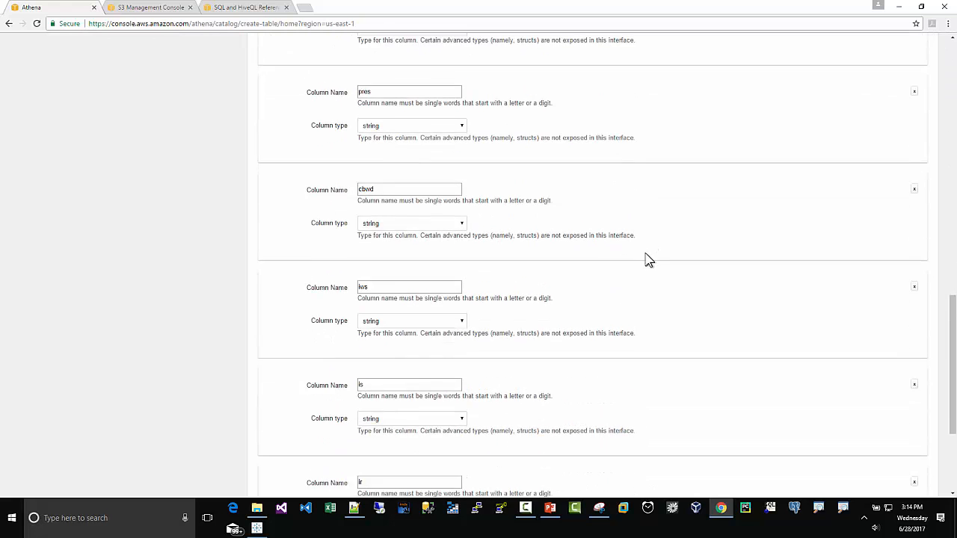
pyautogui.scroll(-3, 647, 259)
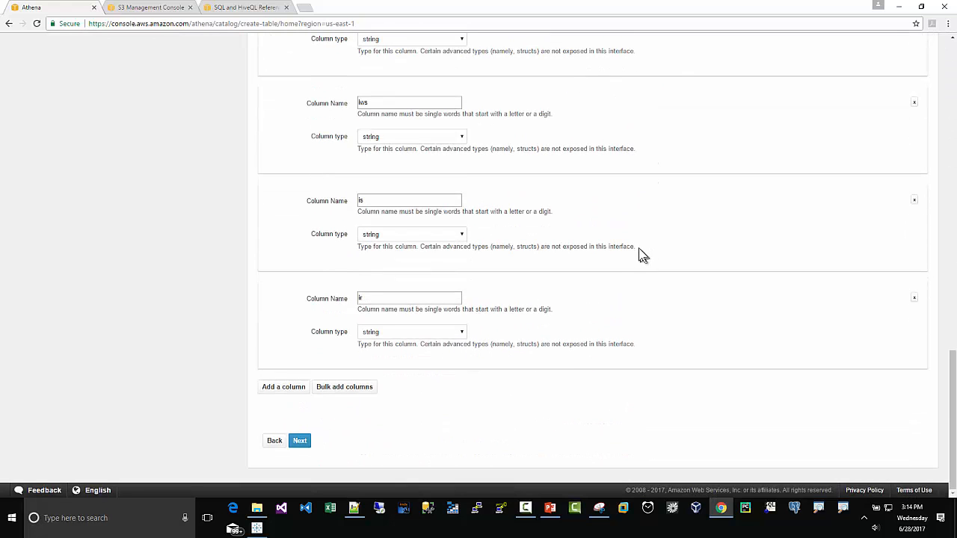
pyautogui.click(299, 443)
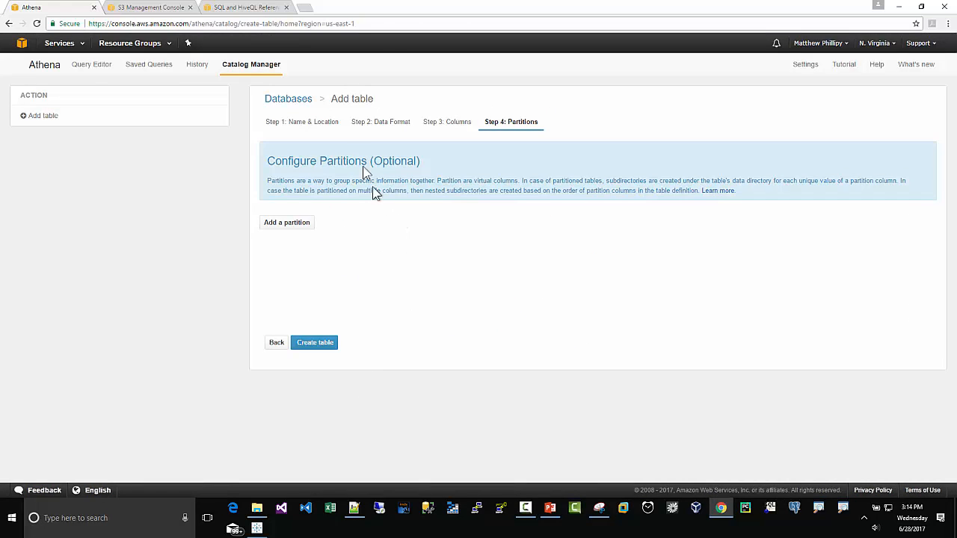
pyautogui.click(318, 345)
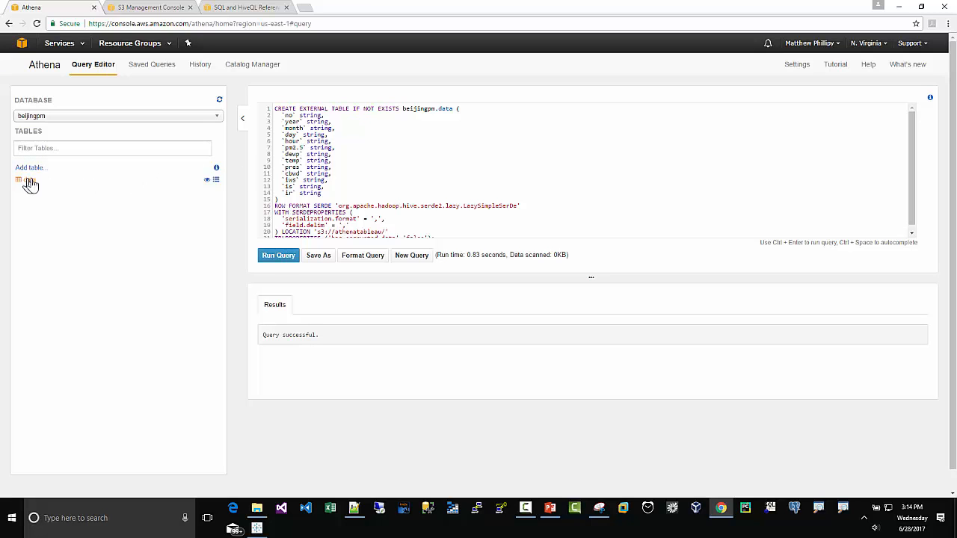
# Reload the query editor and run SELECT * FROM beijingpm.data LIMIT 100
pyautogui.click(273, 257)
pyautogui.click(91, 66)
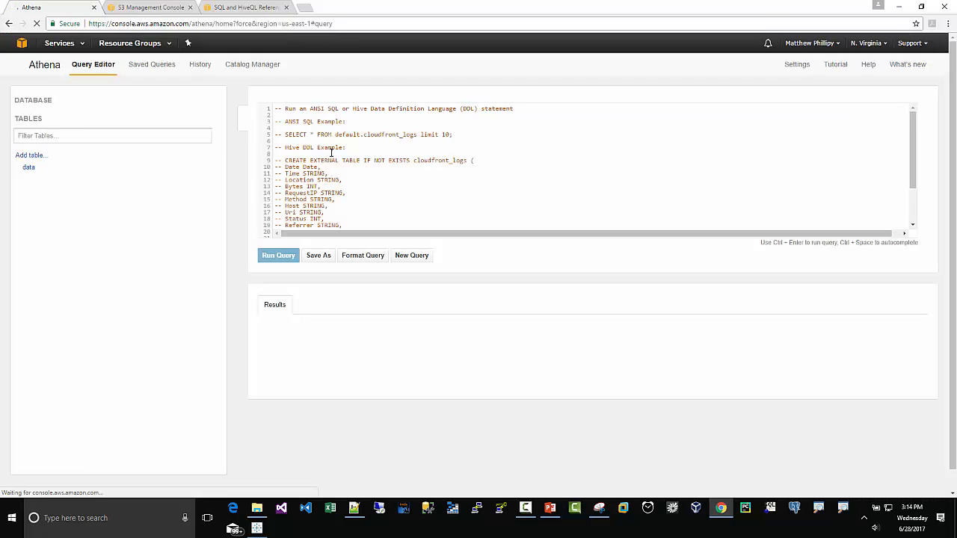
pyautogui.click(283, 109)
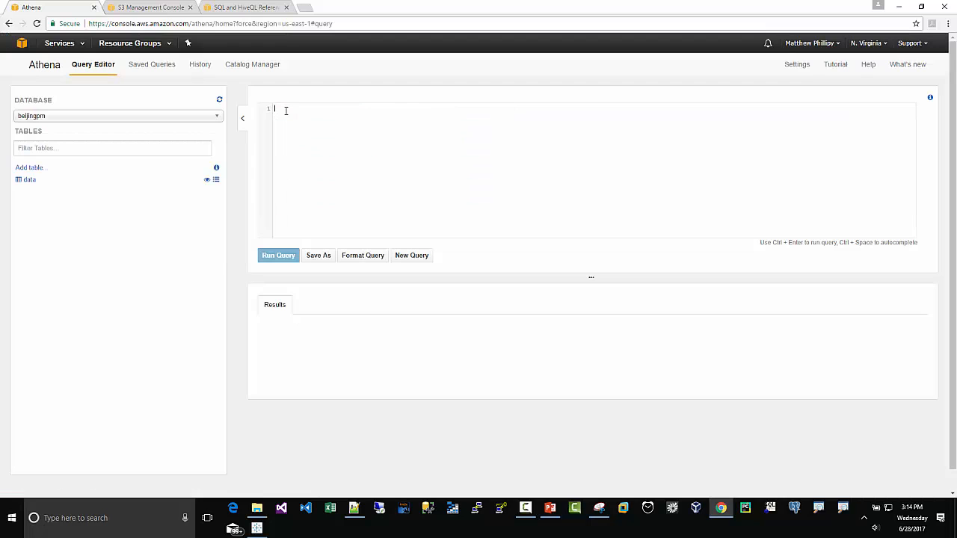
pyautogui.write('s')
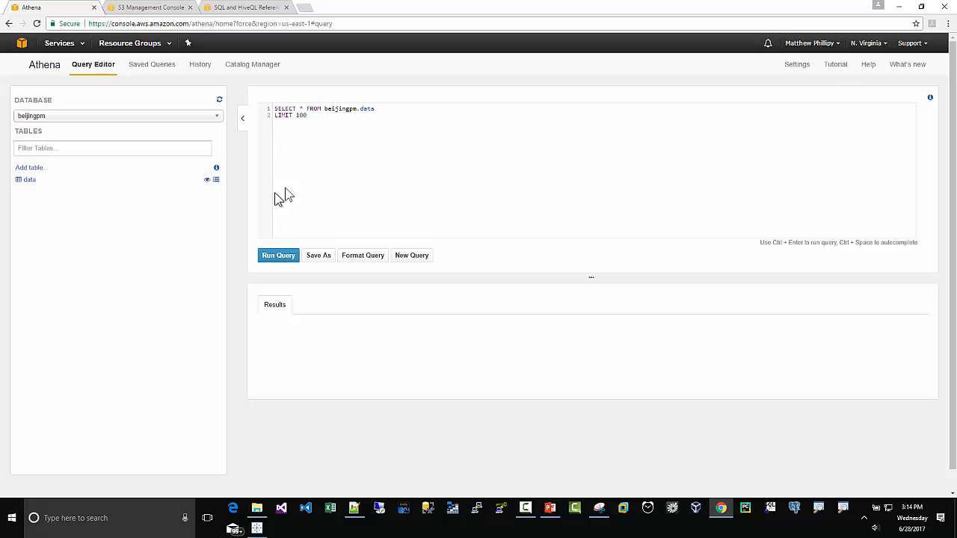
pyautogui.click(278, 255)
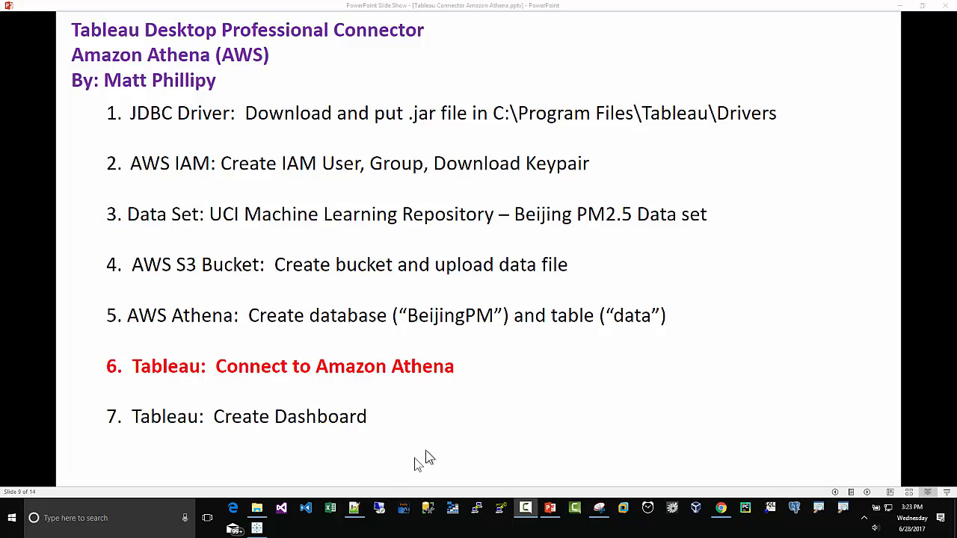
# Switch to Tableau Desktop and check its version and edition information
pyautogui.click(256, 528)
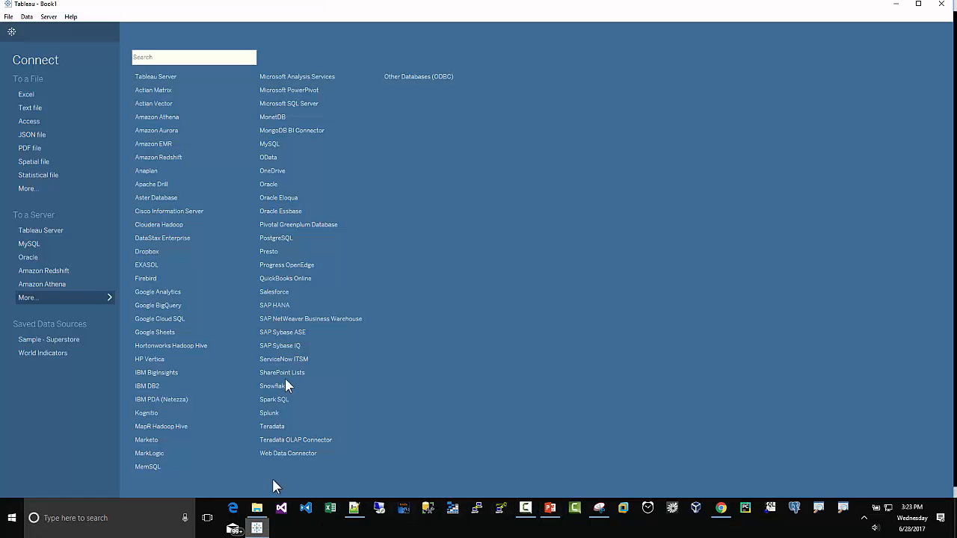
pyautogui.click(71, 16)
pyautogui.click(76, 135)
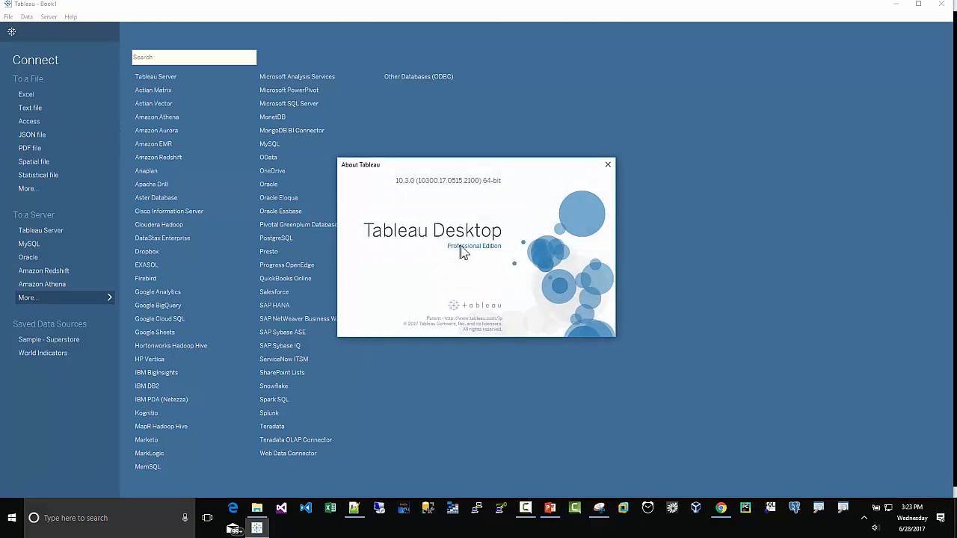
pyautogui.click(608, 164)
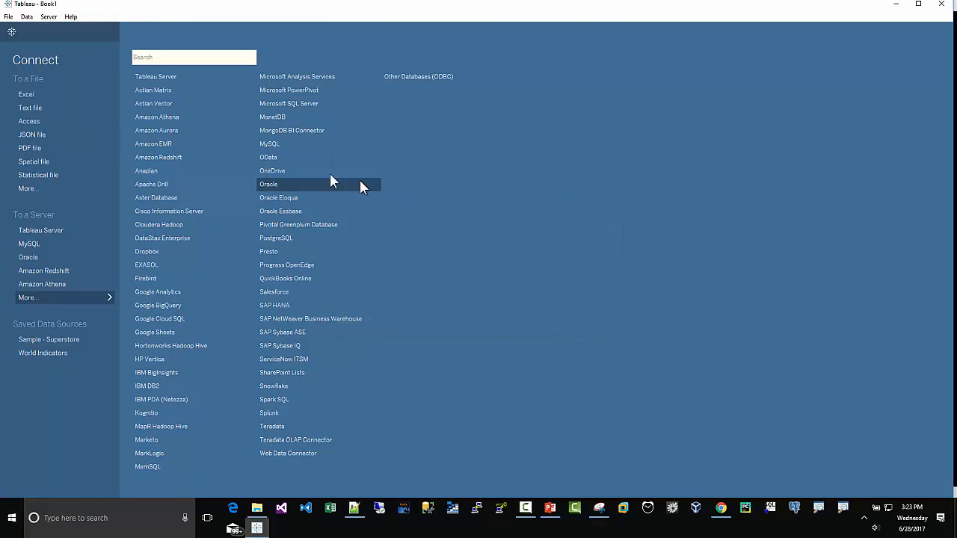
# Open a new Amazon Athena server connection and clear the prefilled S3 Staging Directory and Access Key ID
pyautogui.click(141, 119)
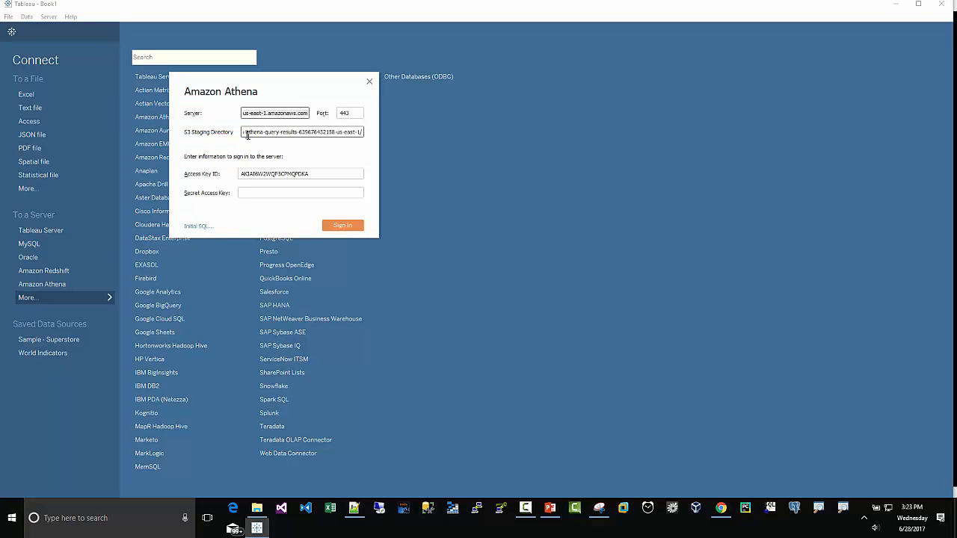
pyautogui.click(248, 133)
pyautogui.press('BackSpace')
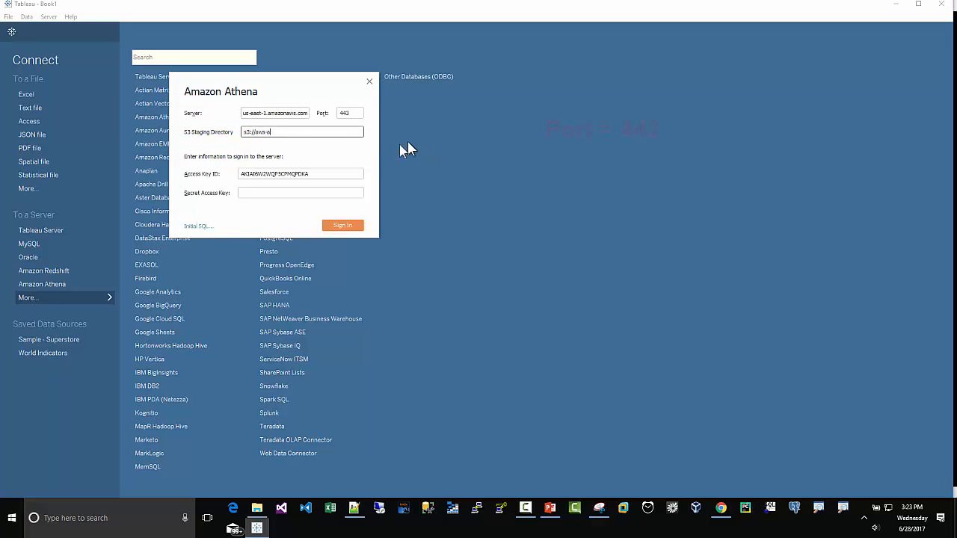
pyautogui.moveTo(290, 132); pyautogui.dragTo(233, 153)
pyautogui.press('BackSpace')
pyautogui.moveTo(323, 174); pyautogui.dragTo(202, 175)
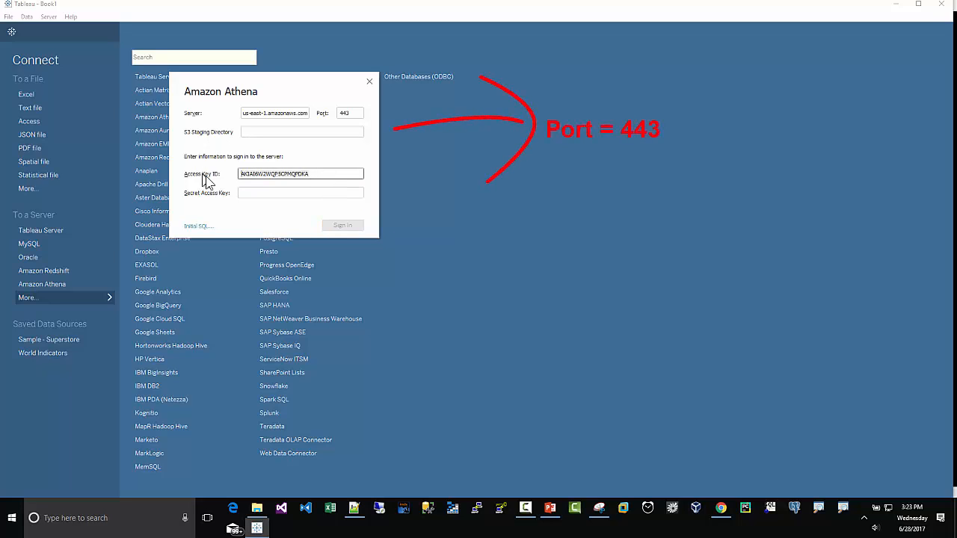
pyautogui.press('BackSpace')
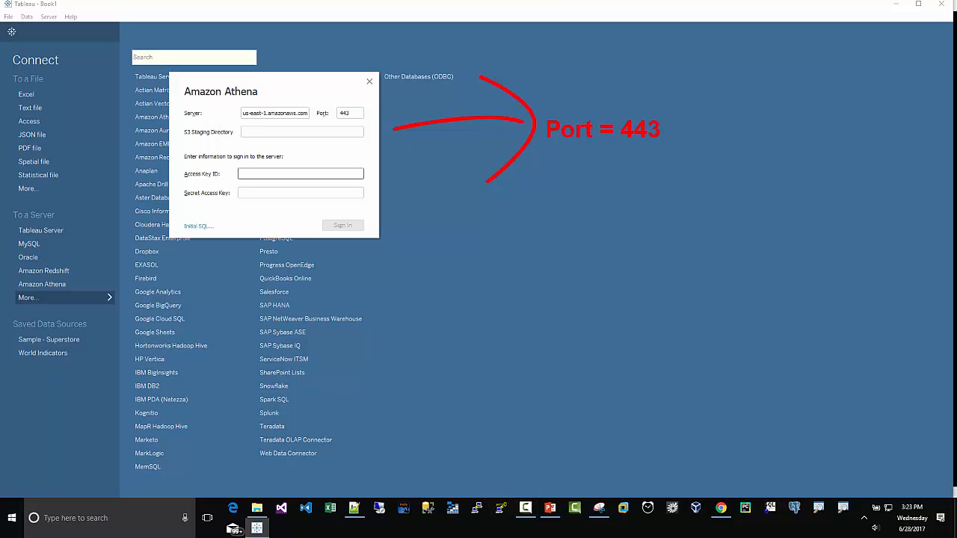
# Review the Athena server address in Notepad++ and compare it with the region codes in the AWS Regions and Availability Zones documentation
pyautogui.moveTo(956, 45); pyautogui.dragTo(853, 46)
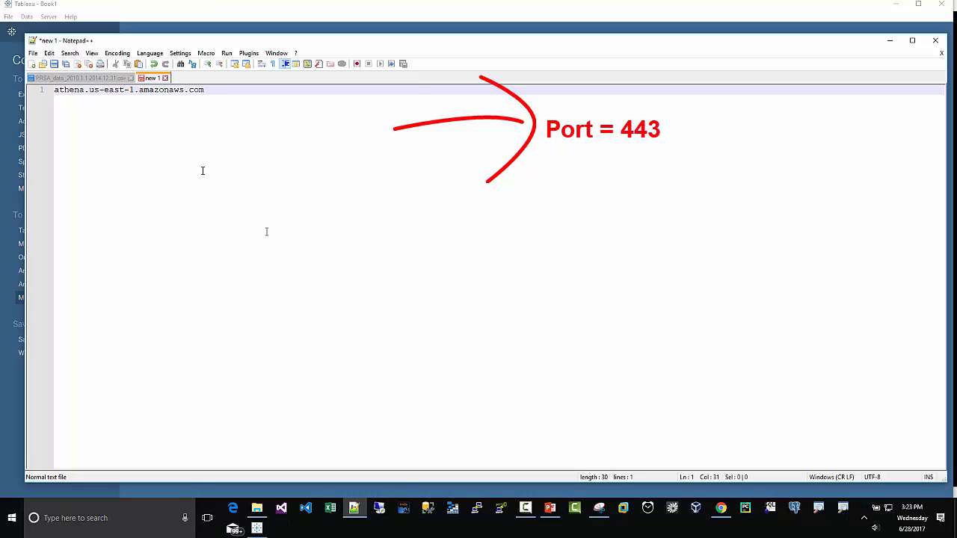
pyautogui.click(719, 508)
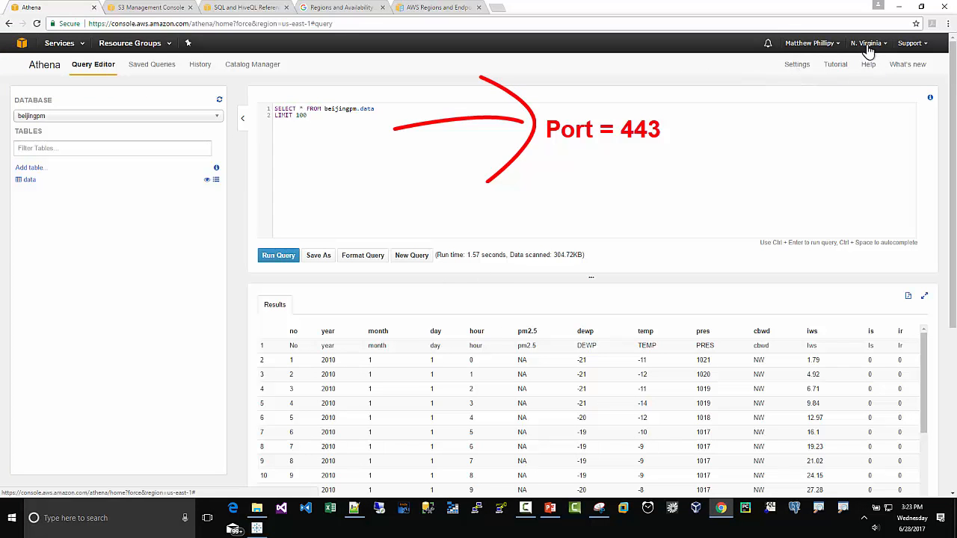
pyautogui.click(440, 9)
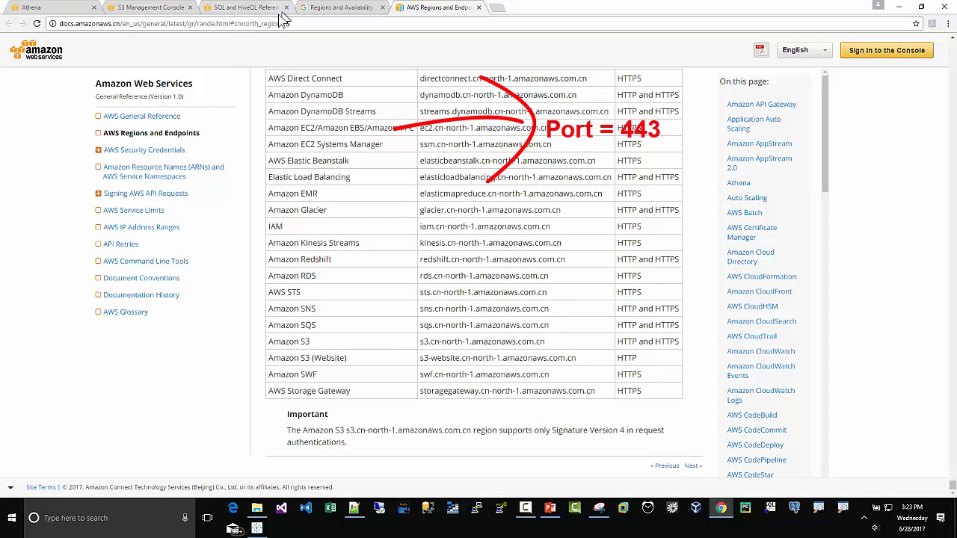
pyautogui.click(317, 11)
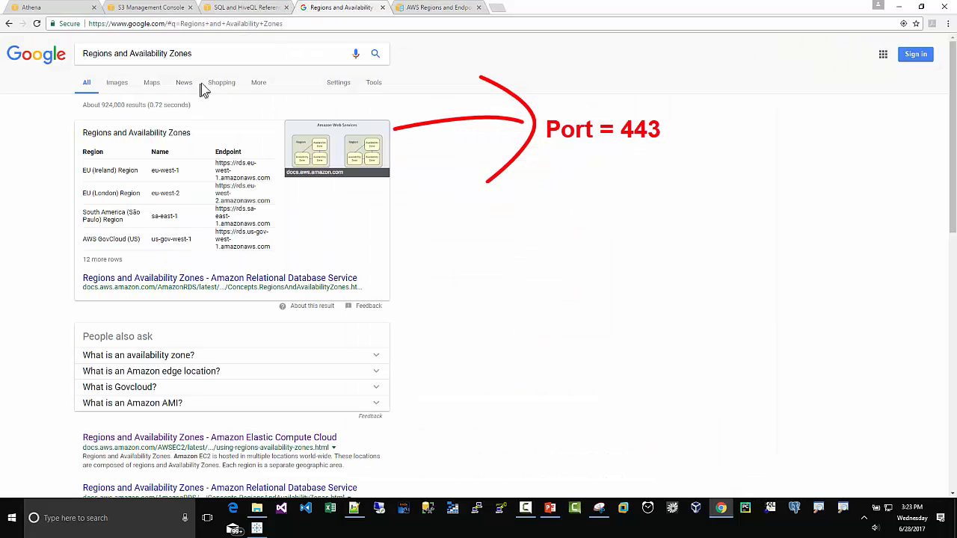
pyautogui.click(119, 439)
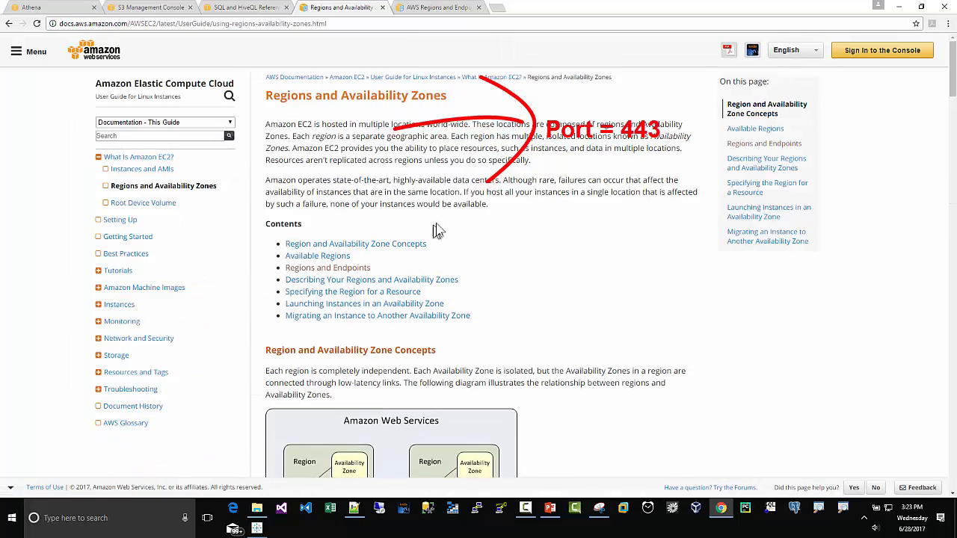
pyautogui.scroll(-10, 436, 228)
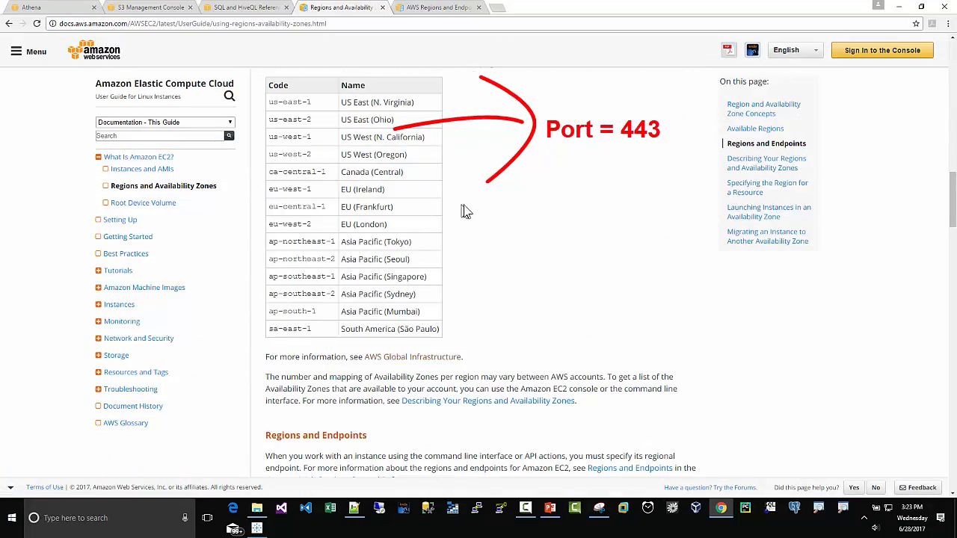
pyautogui.scroll(2, 463, 210)
pyautogui.scroll(5, 466, 209)
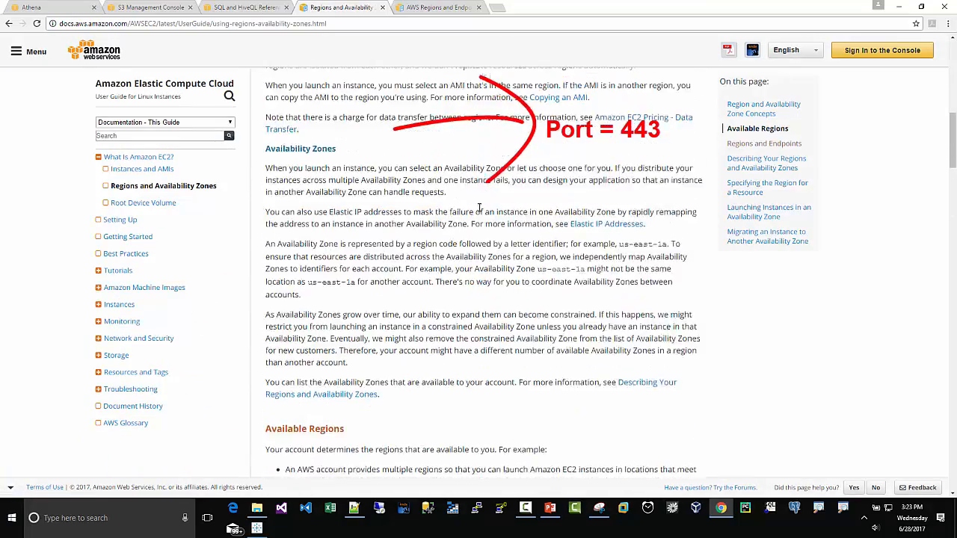
pyautogui.scroll(-5, 377, 379)
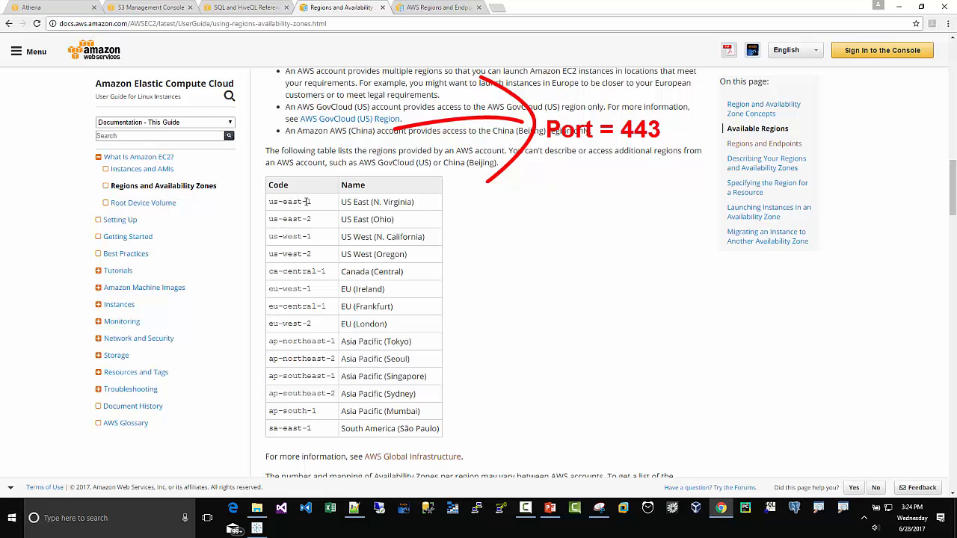
pyautogui.click(353, 508)
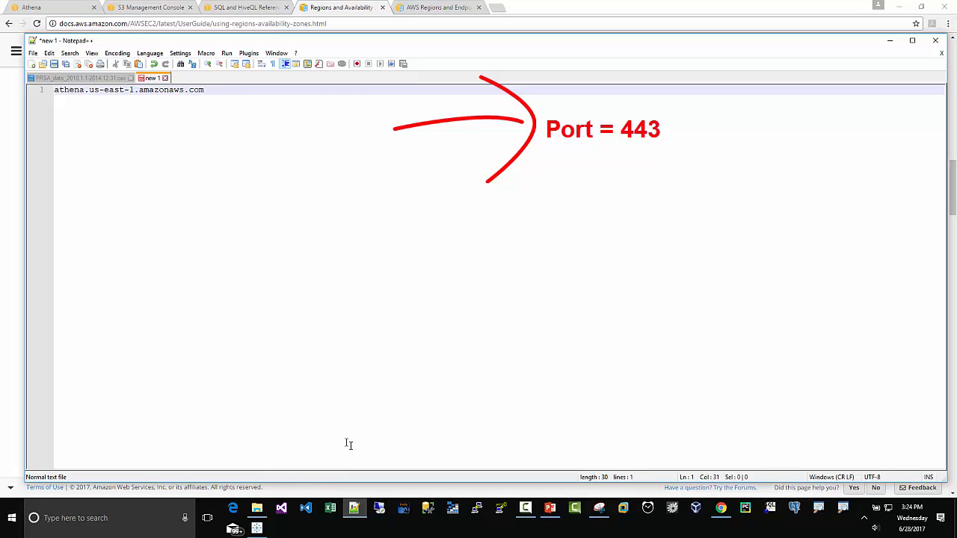
pyautogui.click(720, 511)
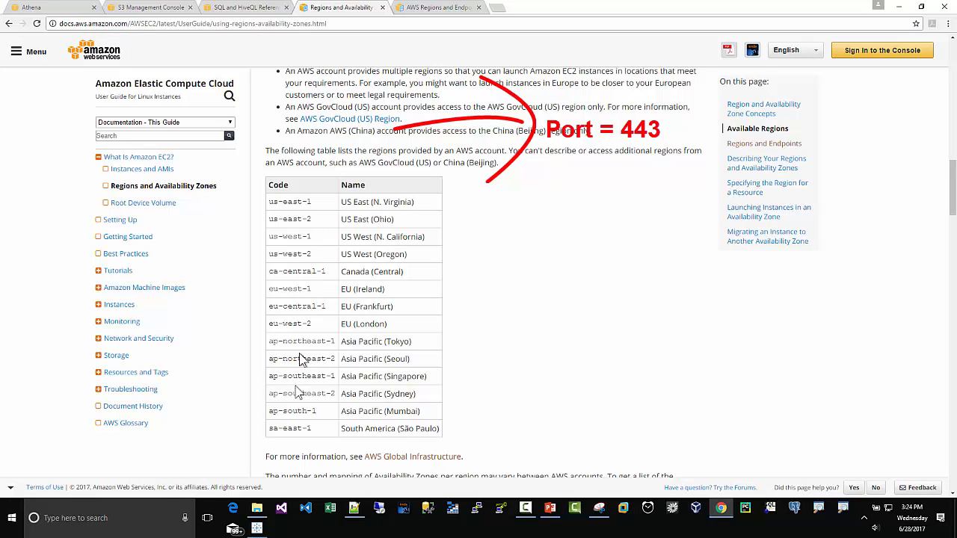
# For the S3 Staging Directory, copy the query result location from Athena's settings in Chrome and leave the settings unchanged
pyautogui.click(263, 525)
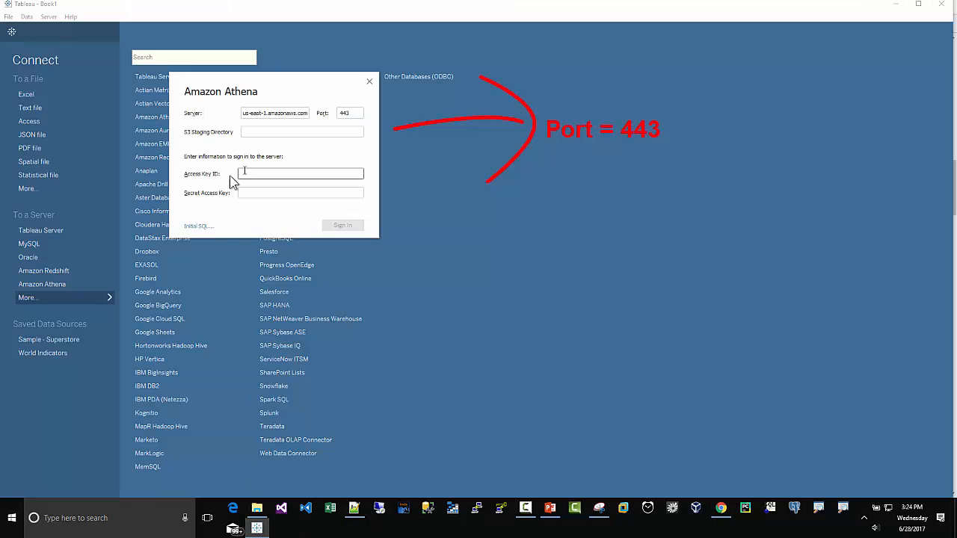
pyautogui.click(247, 132)
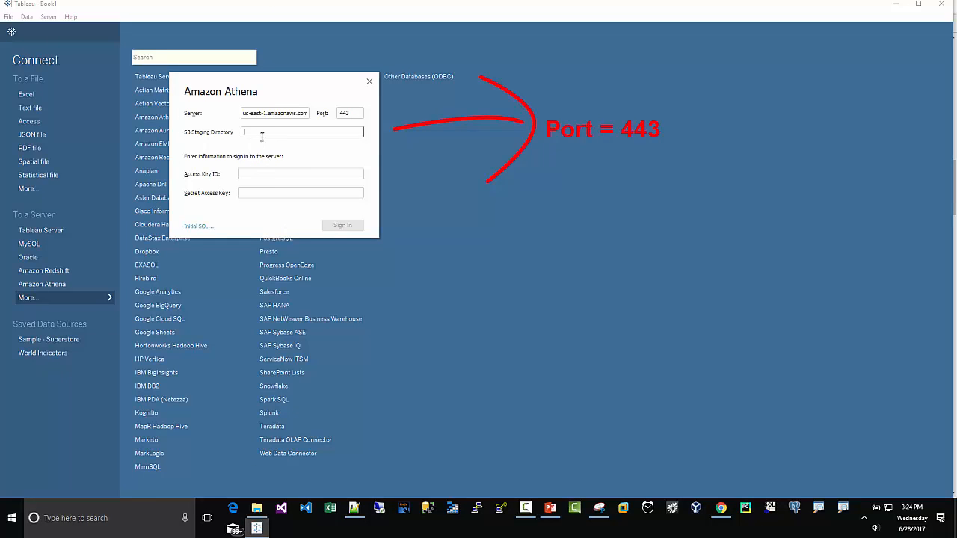
pyautogui.click(720, 510)
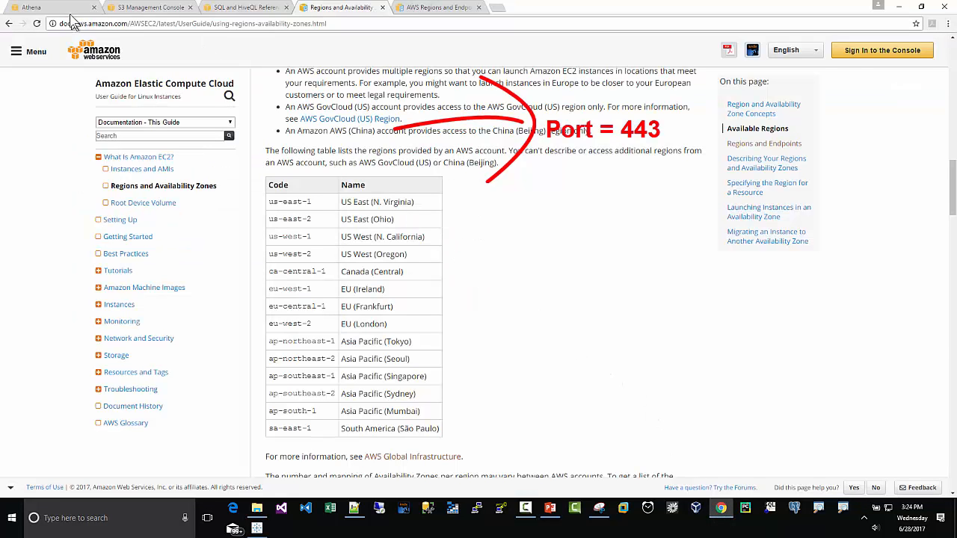
pyautogui.click(44, 7)
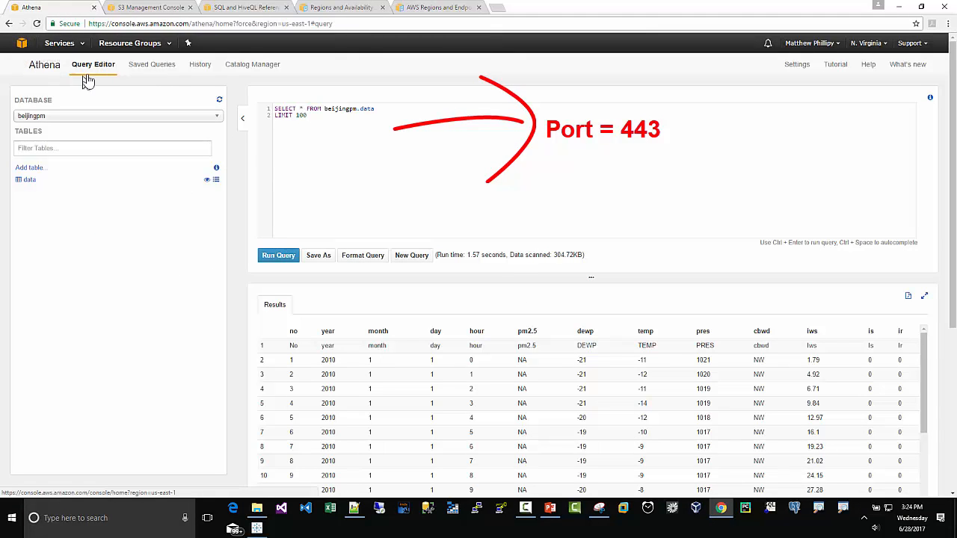
pyautogui.click(797, 66)
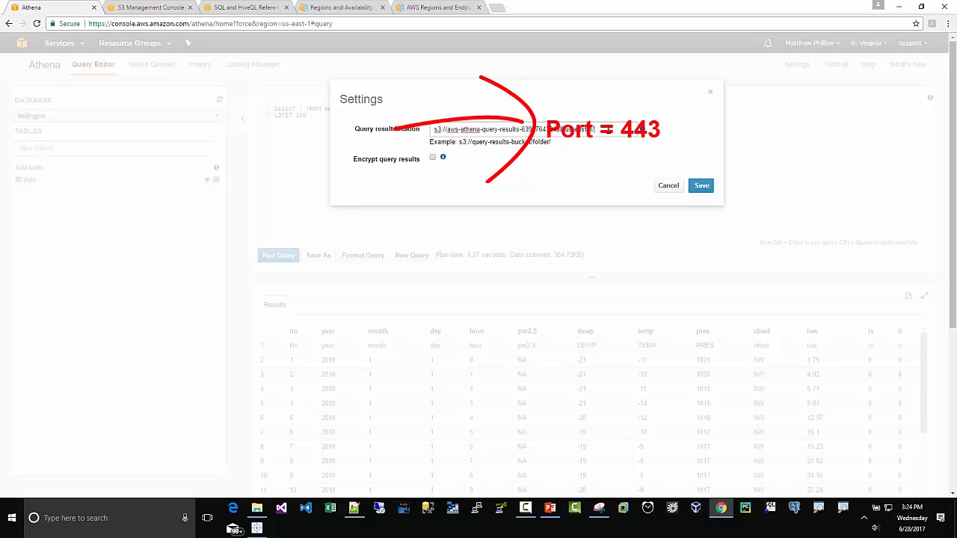
pyautogui.moveTo(609, 130); pyautogui.dragTo(418, 133)
pyautogui.rightClick(445, 130)
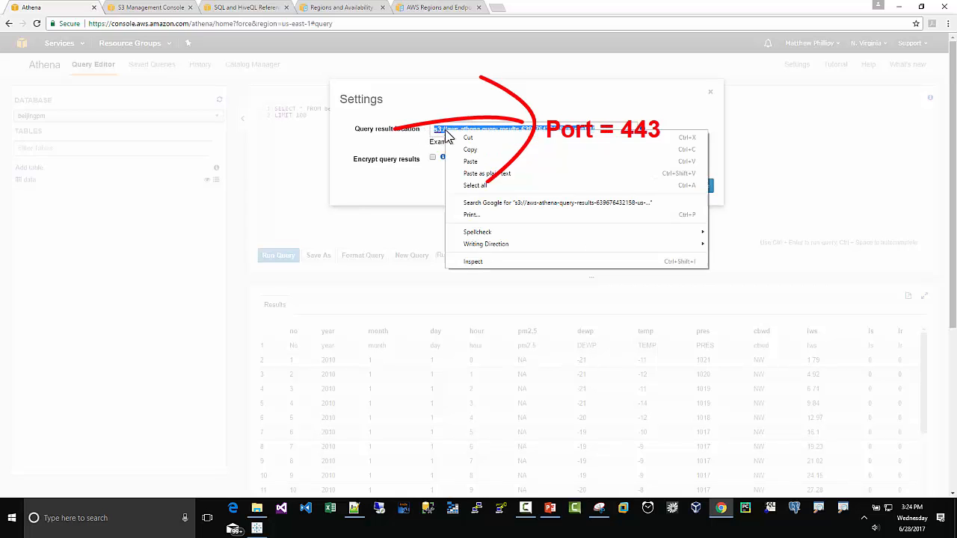
pyautogui.click(459, 152)
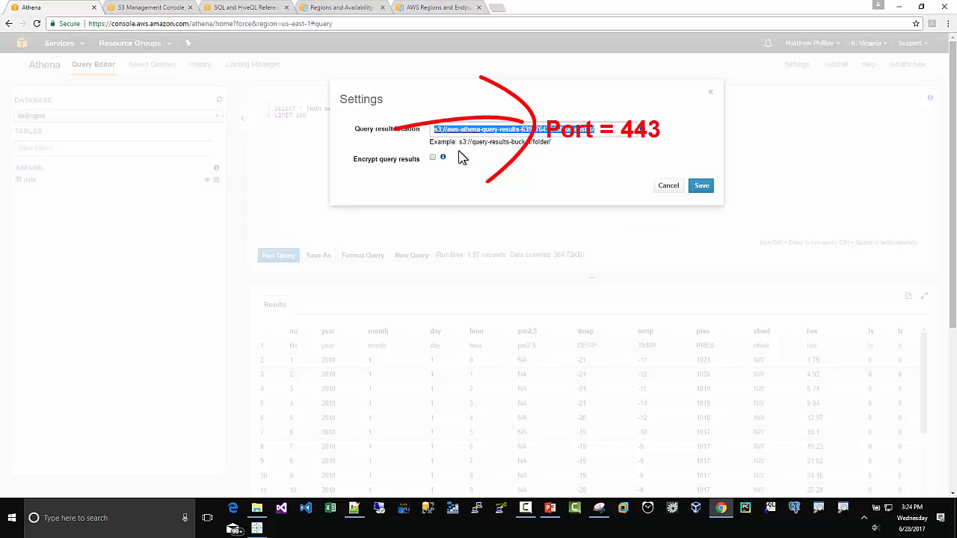
pyautogui.click(671, 188)
# Switch to Tableau and paste the copied query result location as the connection's S3 Staging Directory
pyautogui.click(256, 529)
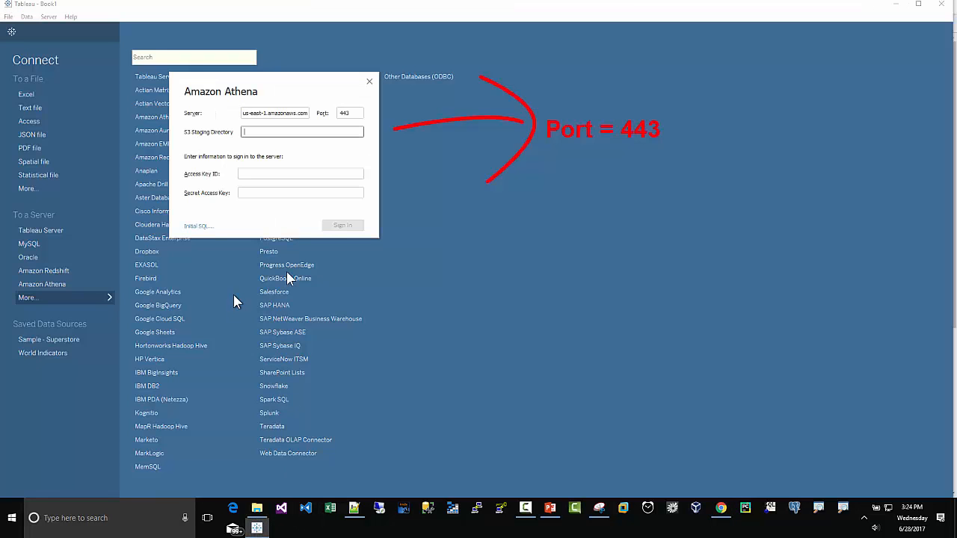
pyautogui.rightClick(269, 133)
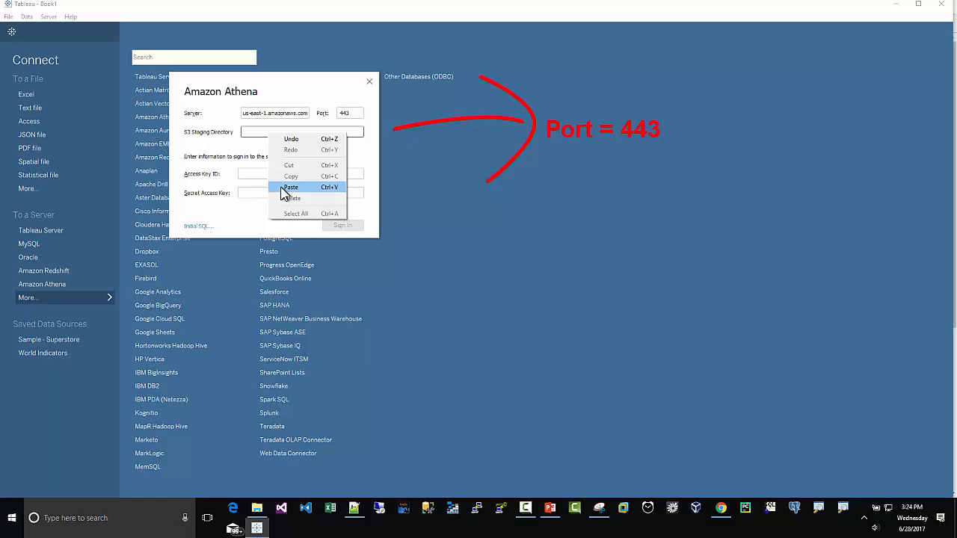
pyautogui.click(288, 186)
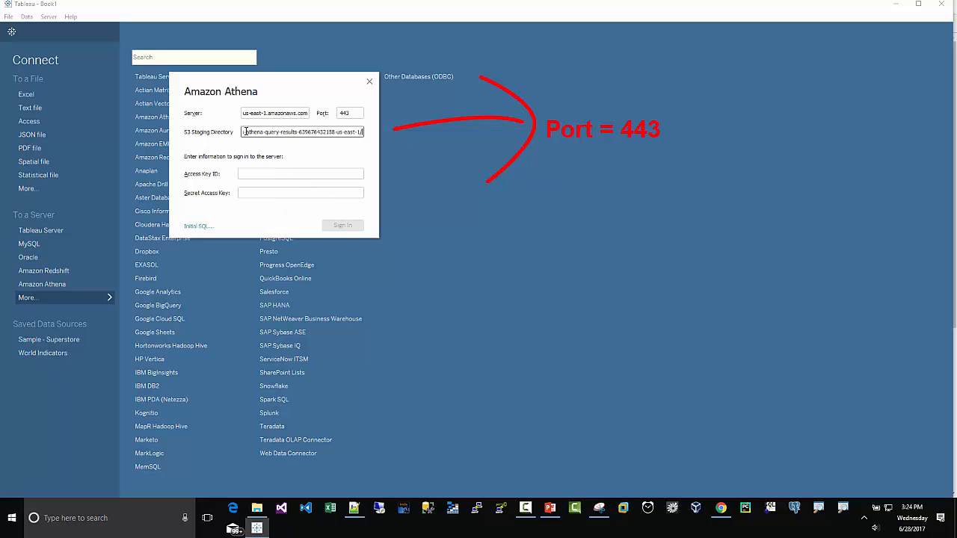
# Make the Access Key ID field ready for entry and switch to Notepad++ to fetch the credentials
pyautogui.click(246, 174)
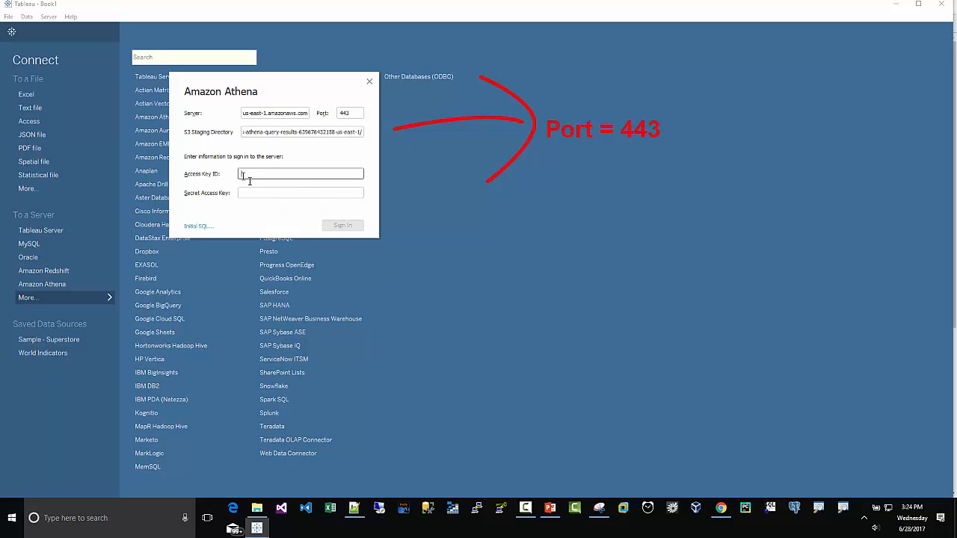
pyautogui.click(354, 509)
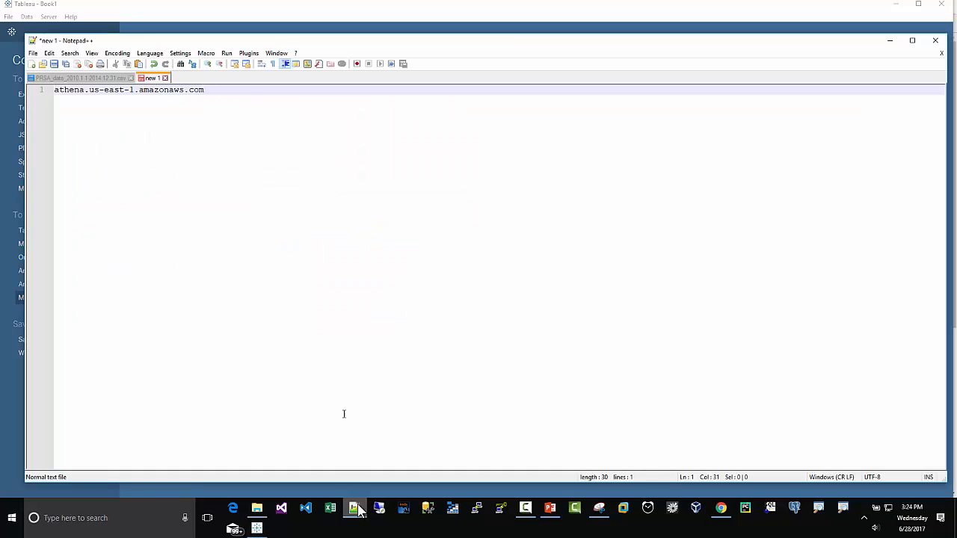
pyautogui.click(57, 66)
pyautogui.click(430, 226)
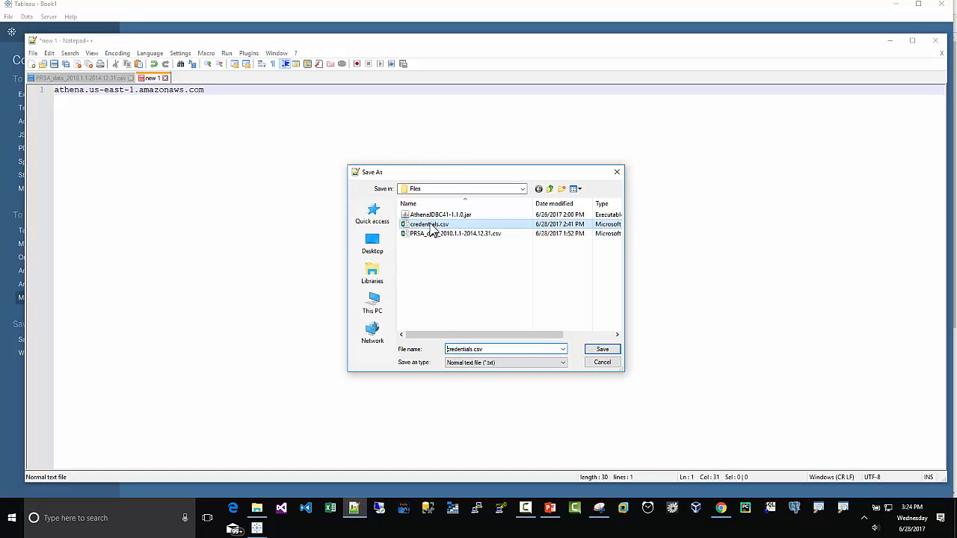
pyautogui.click(592, 348)
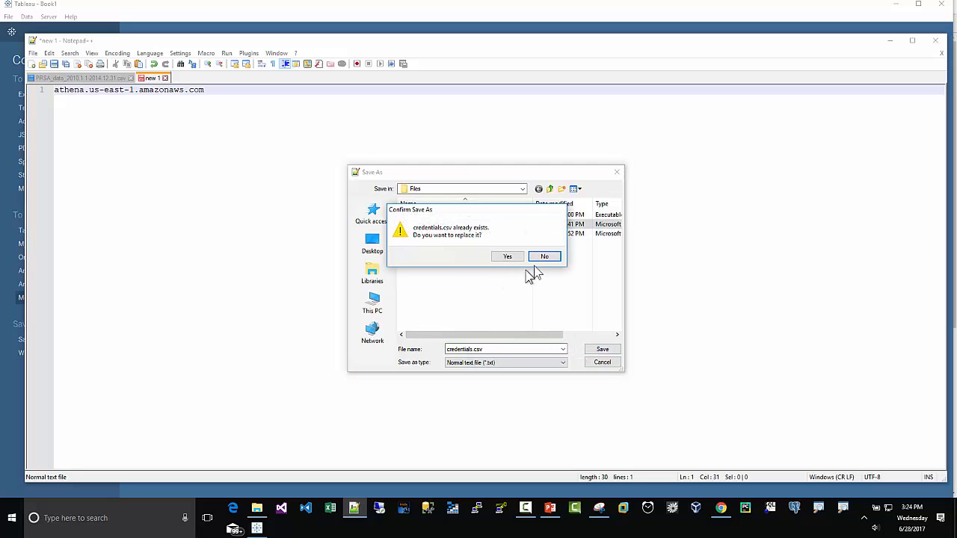
pyautogui.click(544, 256)
pyautogui.click(602, 362)
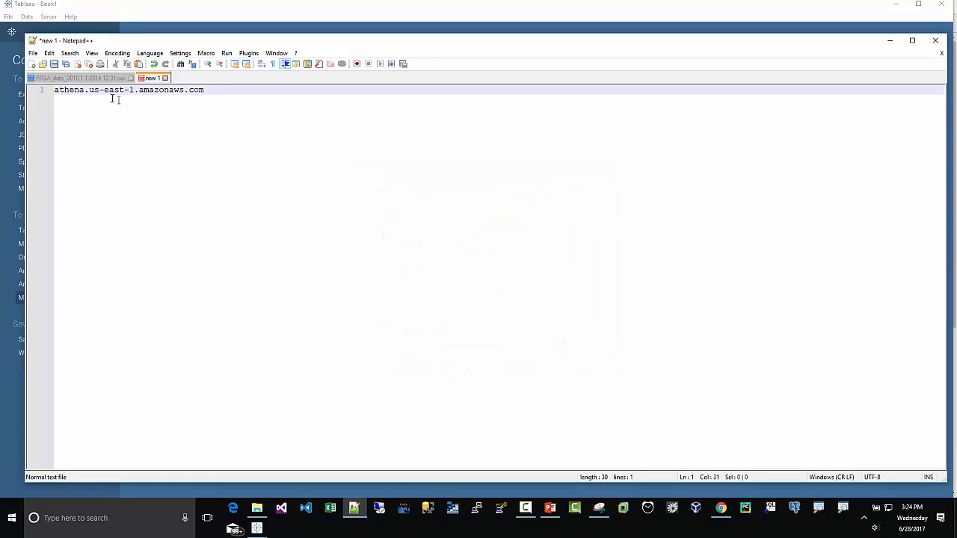
# Open the credentials.csv file from the Tableau Athena Files folder
pyautogui.click(43, 64)
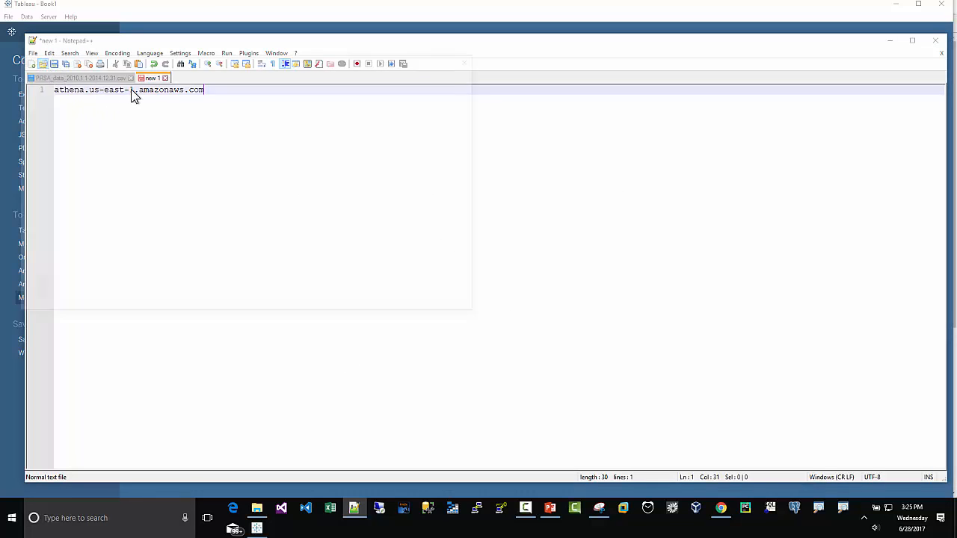
pyautogui.click(126, 130)
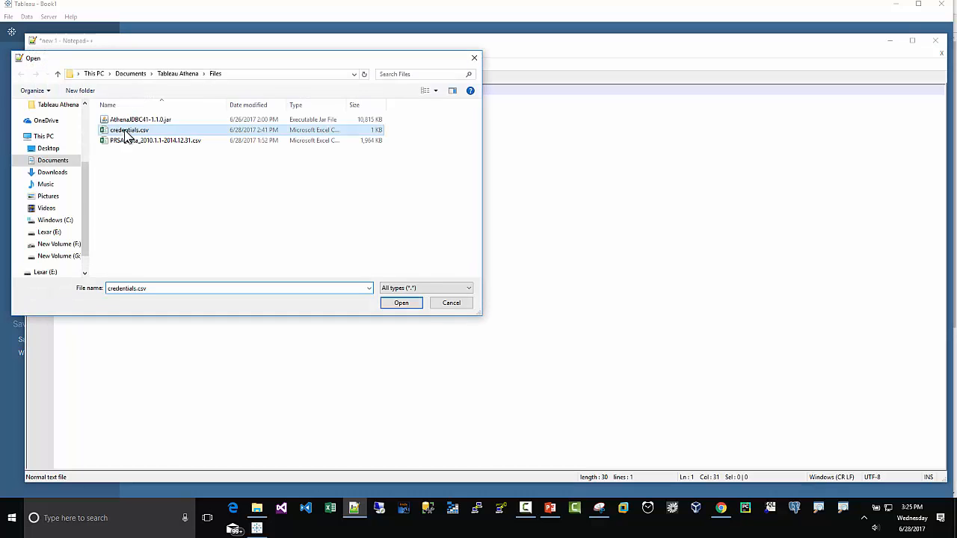
pyautogui.click(401, 304)
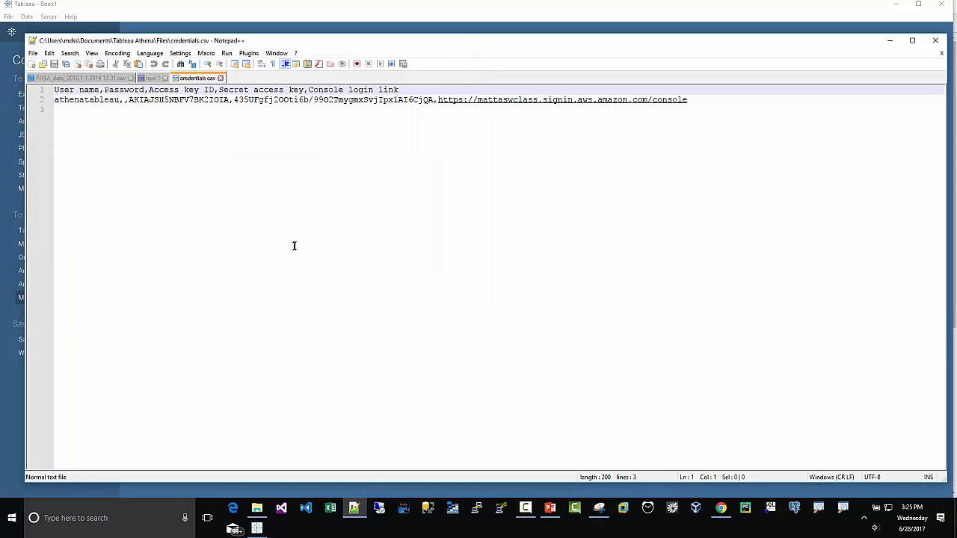
pyautogui.click(131, 110)
pyautogui.moveTo(128, 101); pyautogui.dragTo(151, 100)
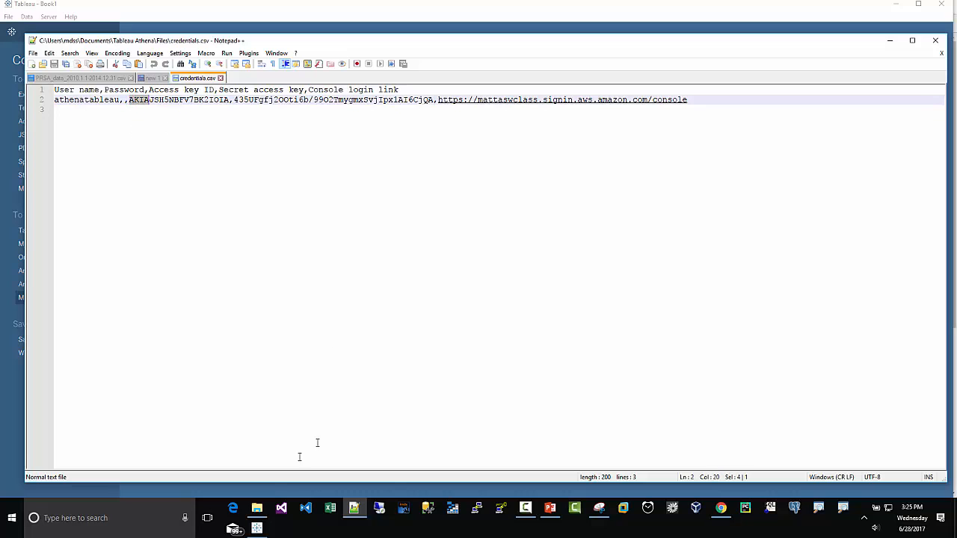
pyautogui.click(256, 528)
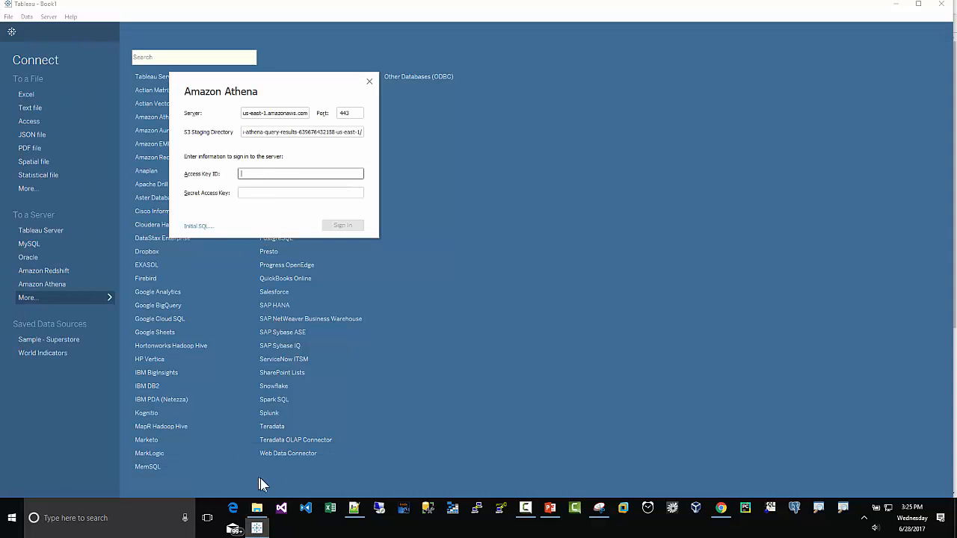
pyautogui.click(353, 508)
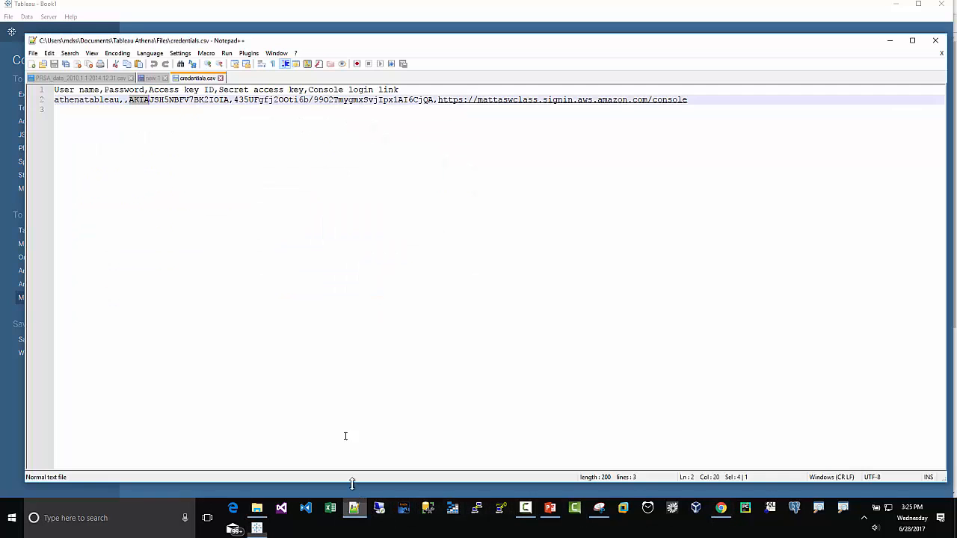
# Copy the complete access key ID from credentials.csv and paste it into the Access Key ID field in Tableau
pyautogui.click(143, 103)
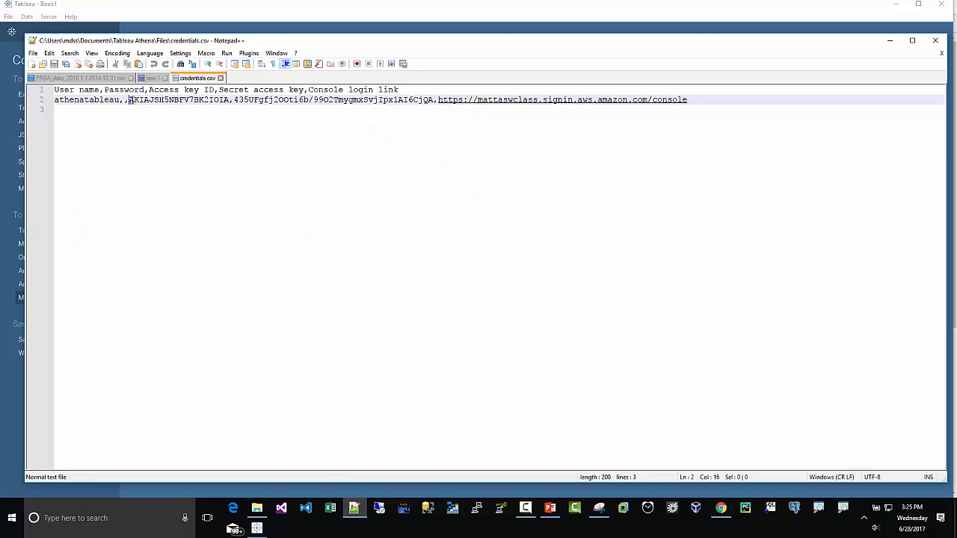
pyautogui.moveTo(129, 99); pyautogui.dragTo(227, 99)
pyautogui.rightClick(225, 98)
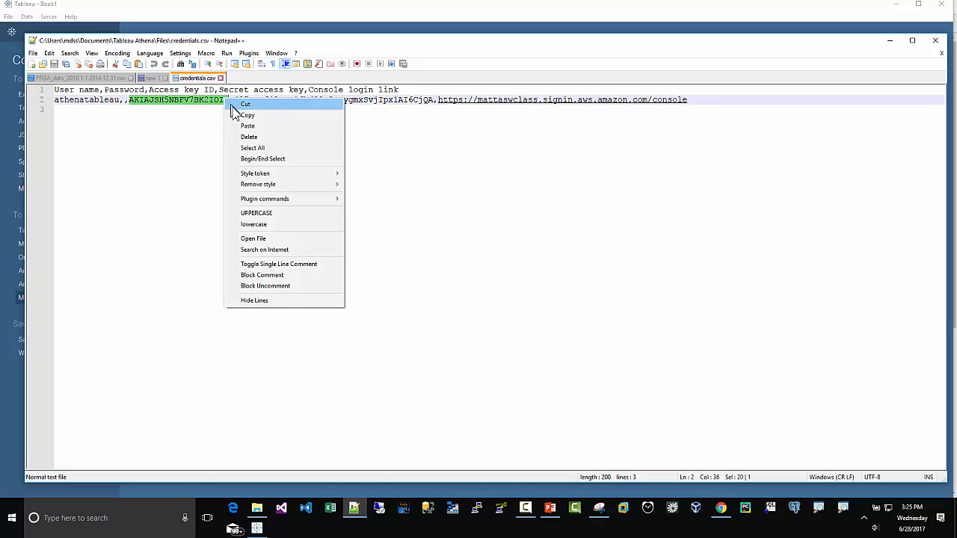
pyautogui.click(237, 113)
pyautogui.click(256, 528)
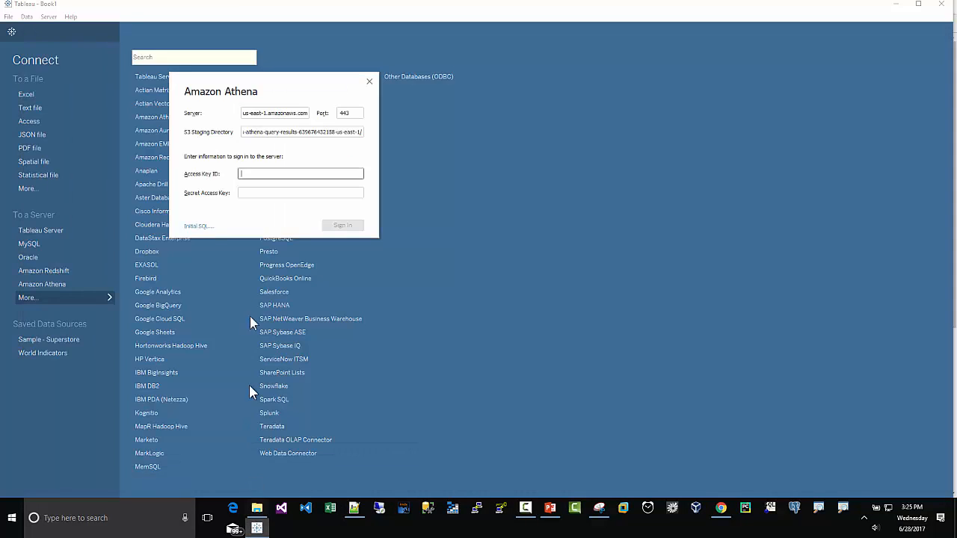
pyautogui.rightClick(252, 176)
pyautogui.click(266, 224)
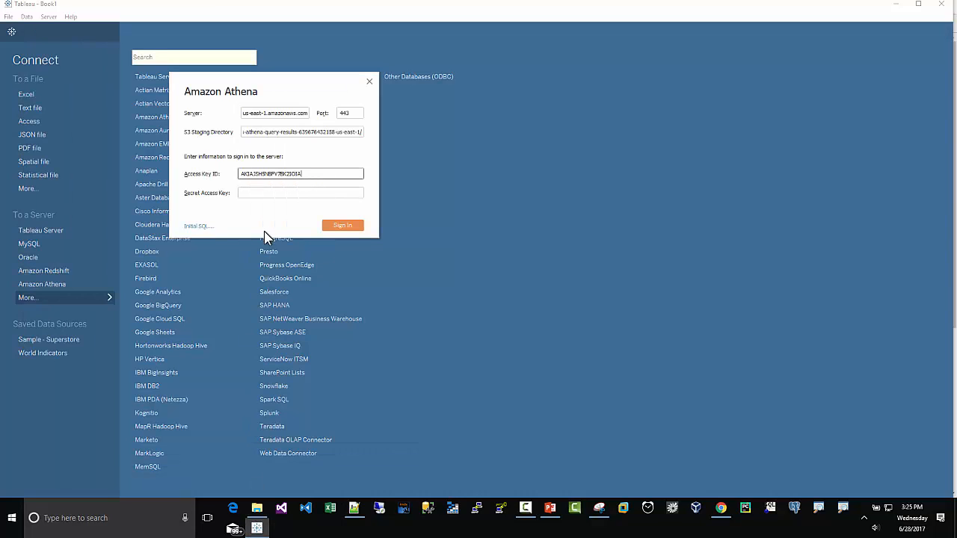
# Copy the secret access key from credentials.csv in Notepad++, paste it into Tableau's Secret Access Key field and sign in to Athena
pyautogui.click(353, 509)
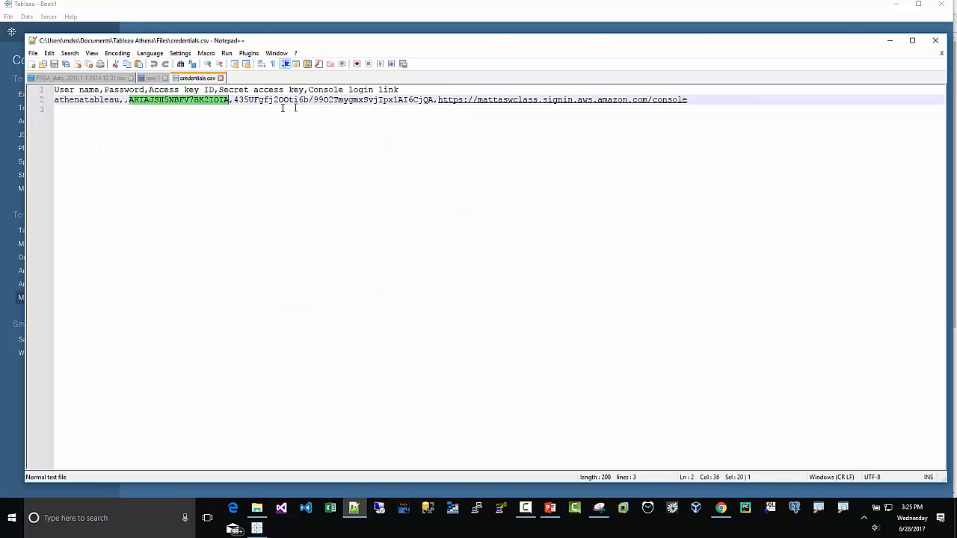
pyautogui.moveTo(235, 99); pyautogui.dragTo(427, 101)
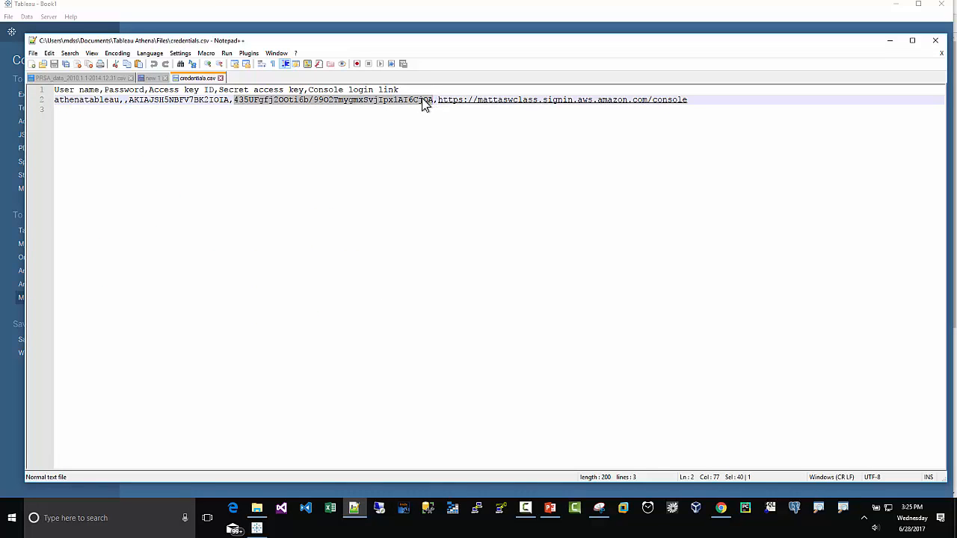
pyautogui.rightClick(423, 105)
pyautogui.click(441, 116)
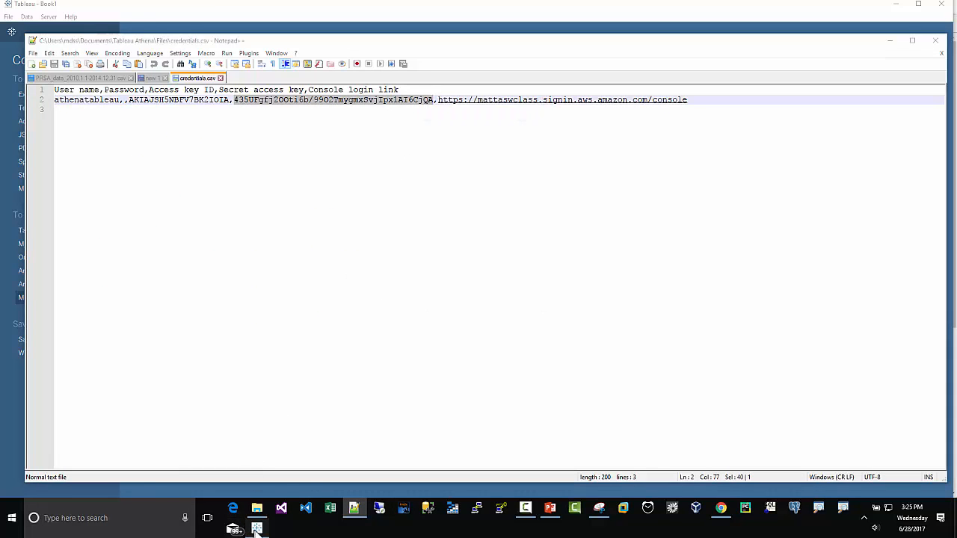
pyautogui.click(233, 529)
pyautogui.click(249, 193)
pyautogui.rightClick(250, 192)
pyautogui.click(272, 245)
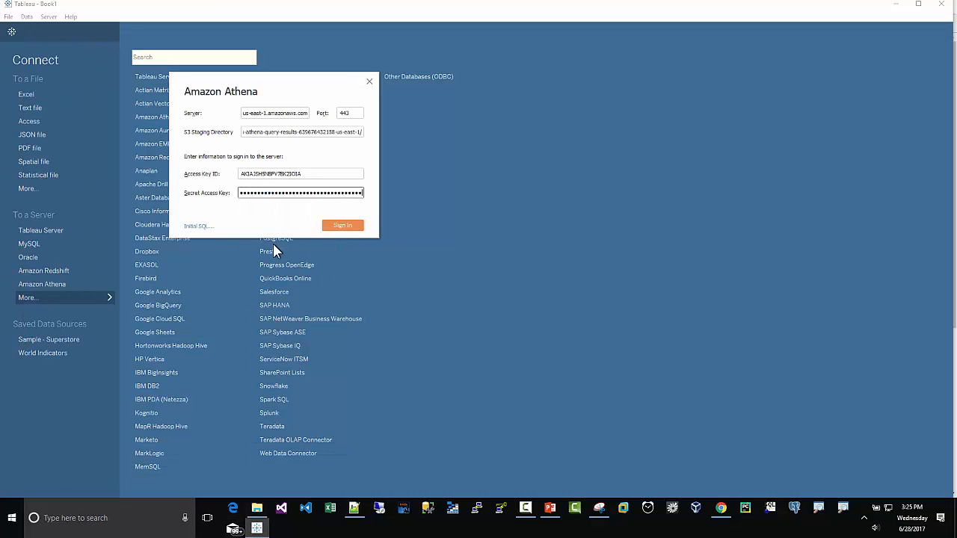
pyautogui.click(335, 229)
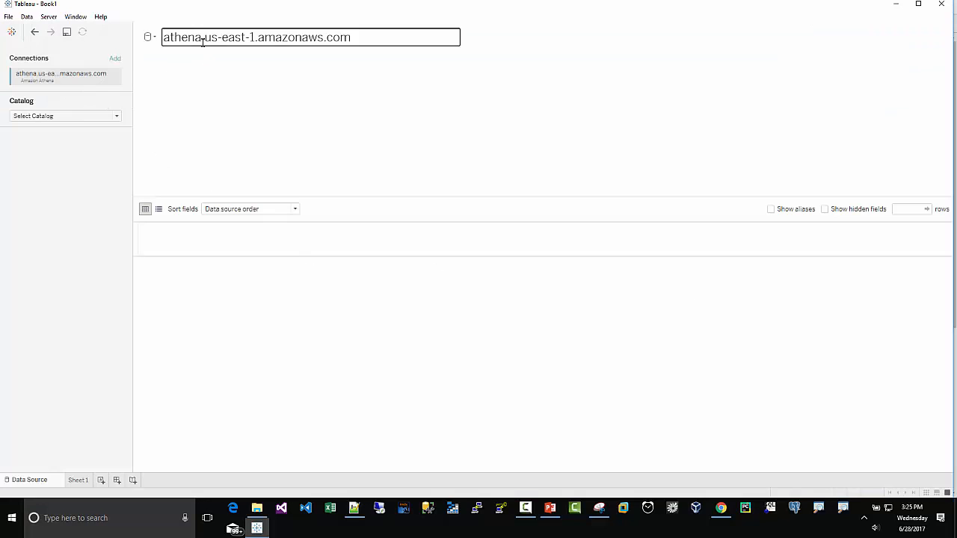
# Choose the AwsDataCatalog catalog and the beijingpm database for the Athena connection
pyautogui.click(116, 117)
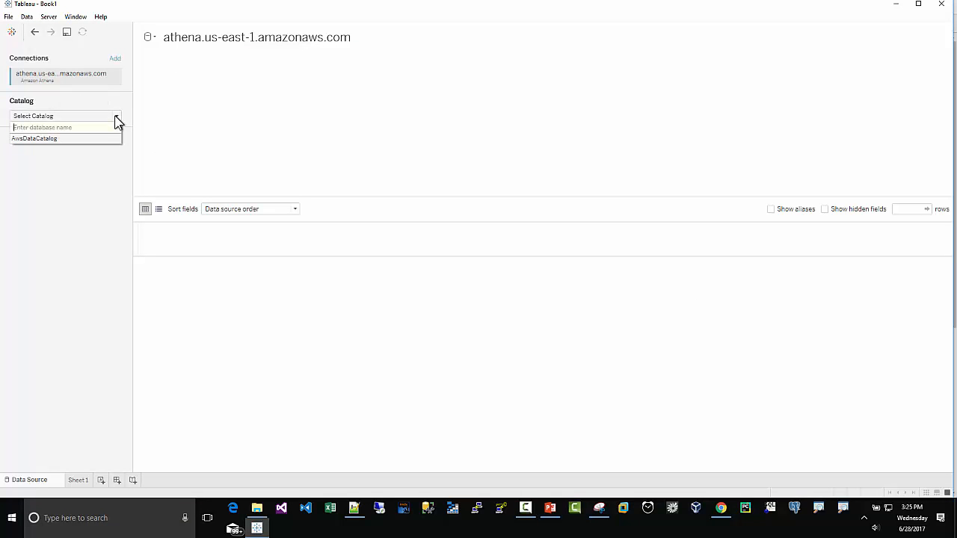
pyautogui.click(45, 139)
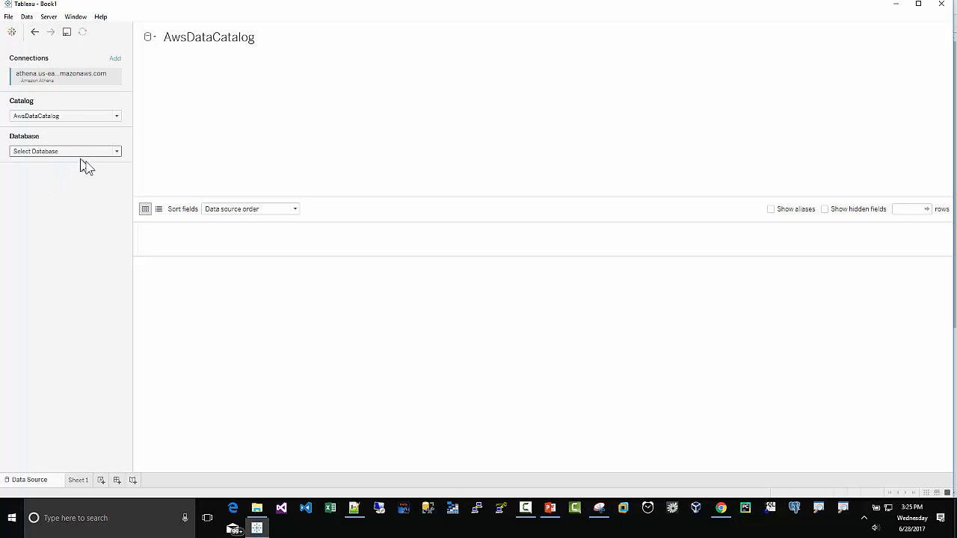
pyautogui.click(116, 154)
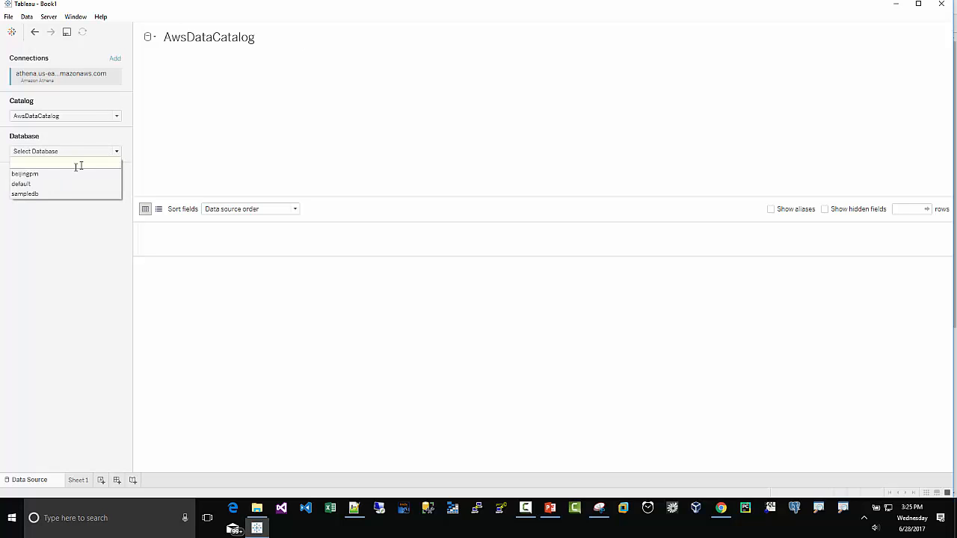
pyautogui.click(33, 175)
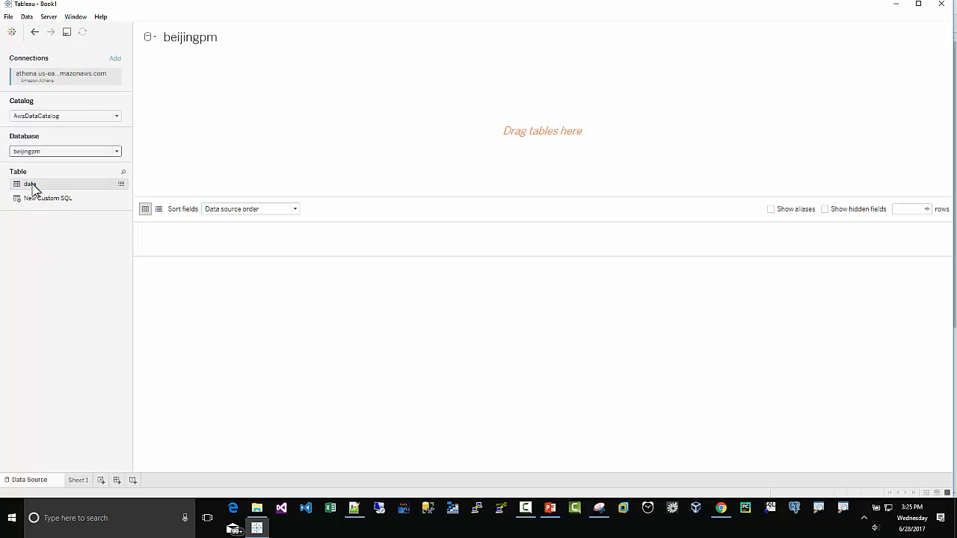
# Add the data table to the data source canvas and load its row preview
pyautogui.moveTo(33, 187); pyautogui.dragTo(199, 162)
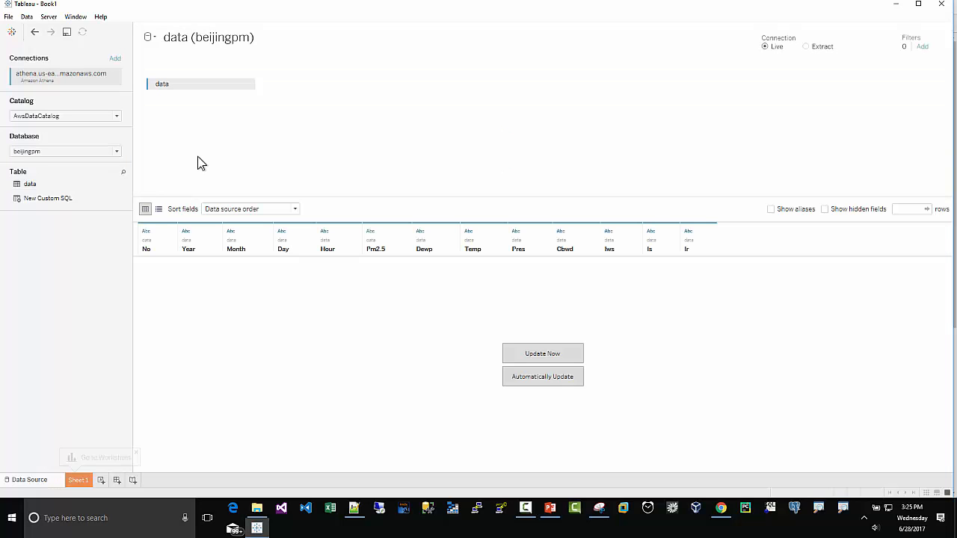
pyautogui.click(526, 359)
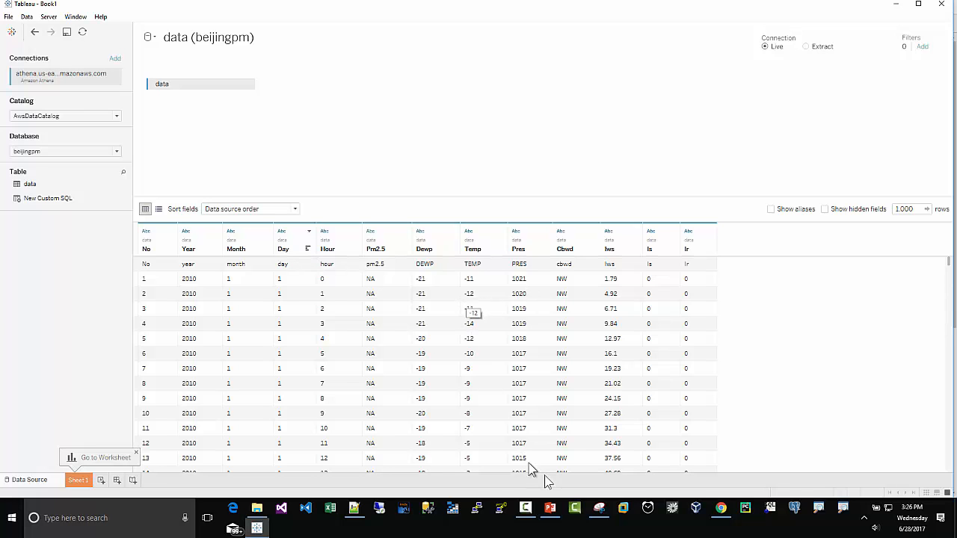
pyautogui.click(550, 508)
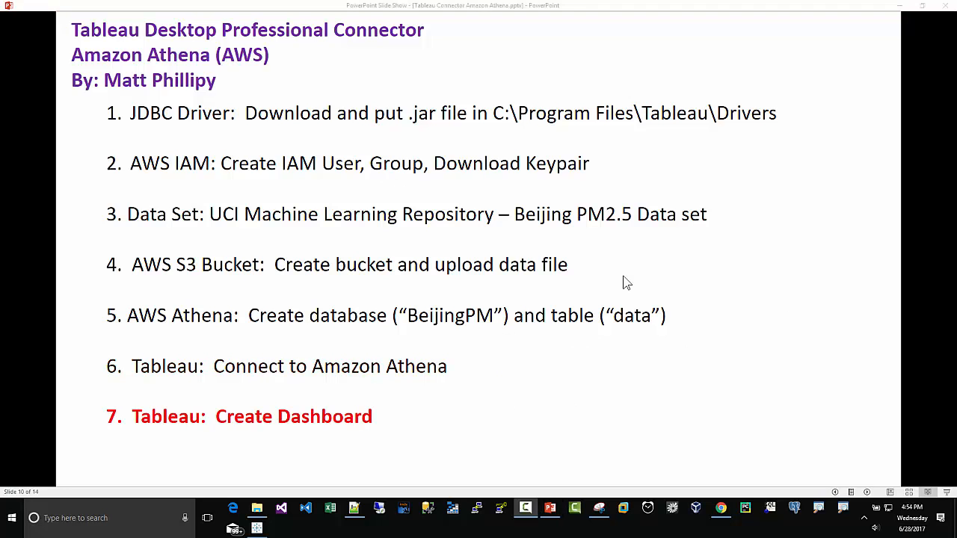
pyautogui.click(257, 529)
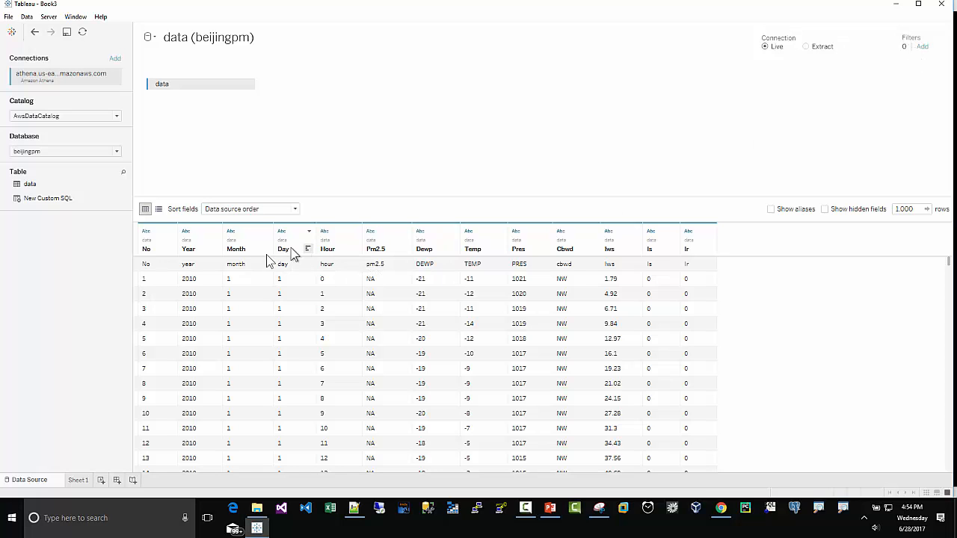
# Add a data source filter on the Year field that excludes the value "year", and update the data preview
pyautogui.click(922, 47)
pyautogui.click(370, 278)
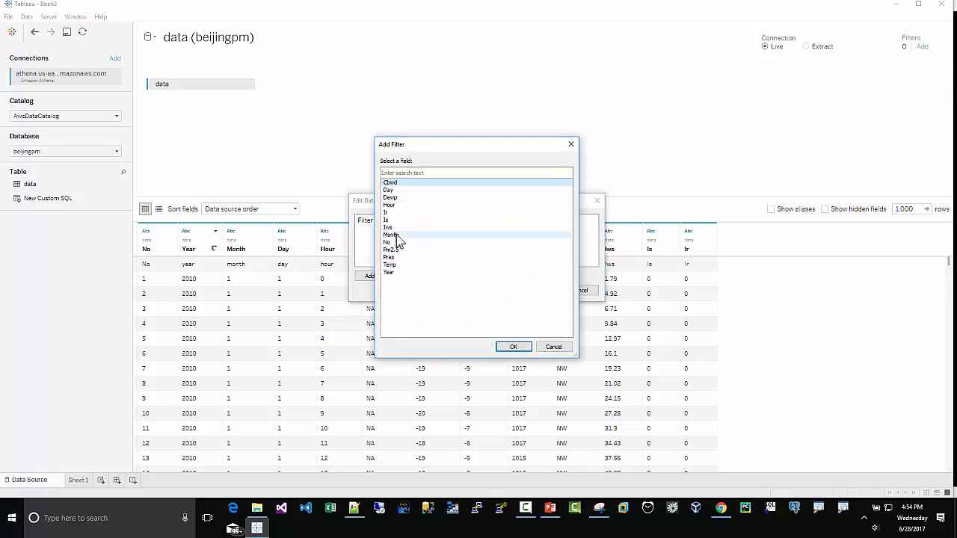
pyautogui.click(513, 347)
pyautogui.click(380, 276)
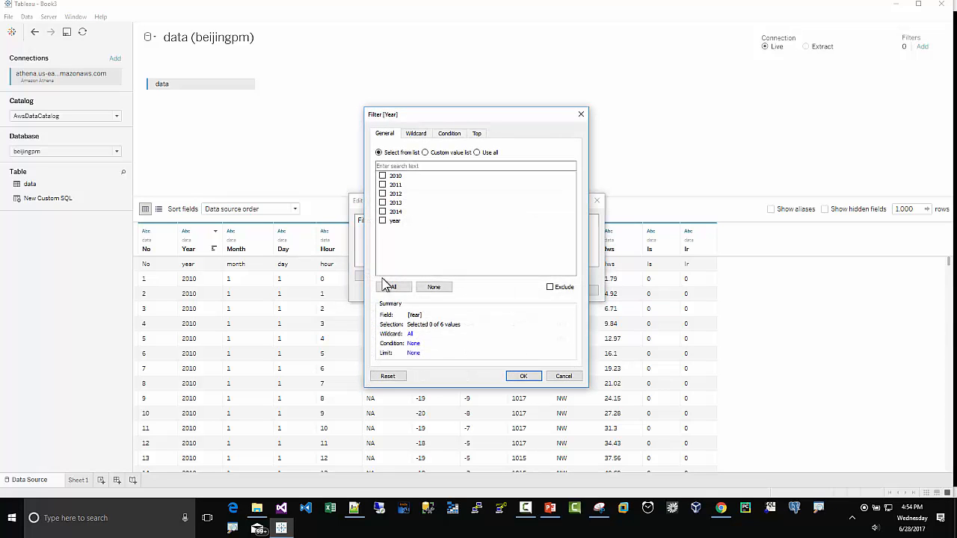
pyautogui.click(550, 288)
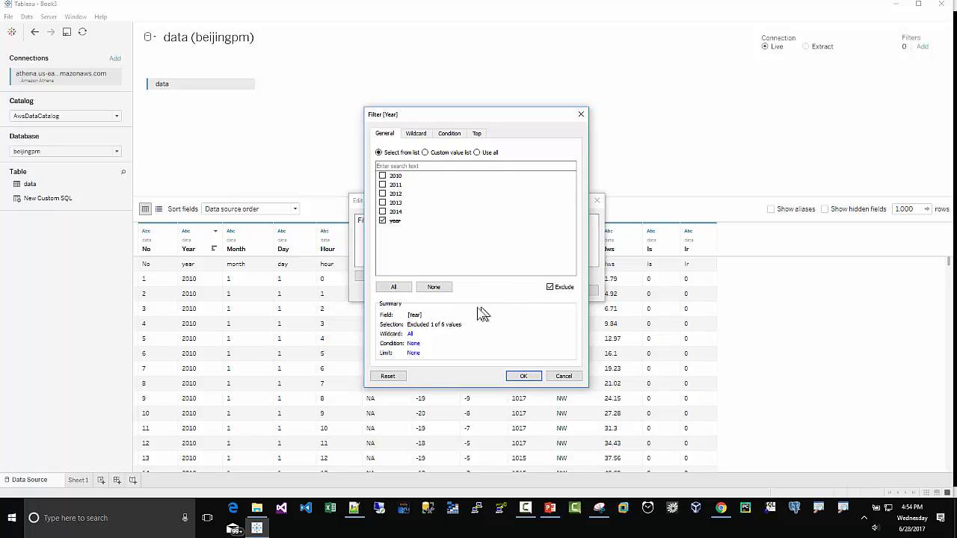
pyautogui.click(524, 376)
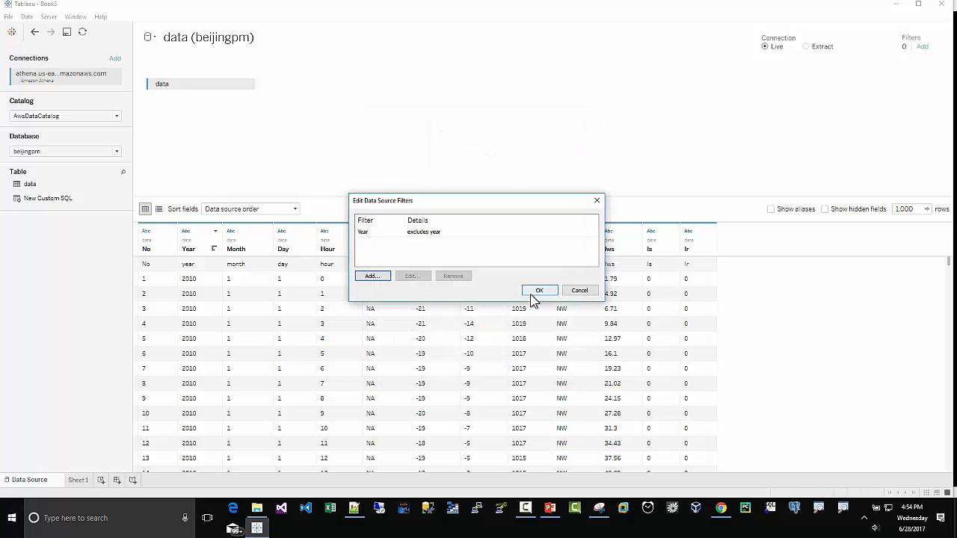
pyautogui.click(536, 292)
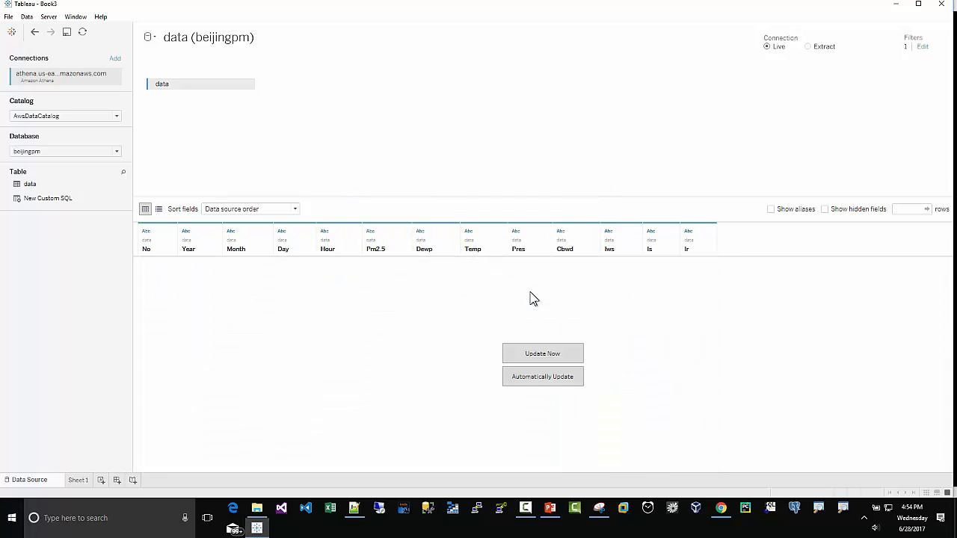
pyautogui.click(534, 351)
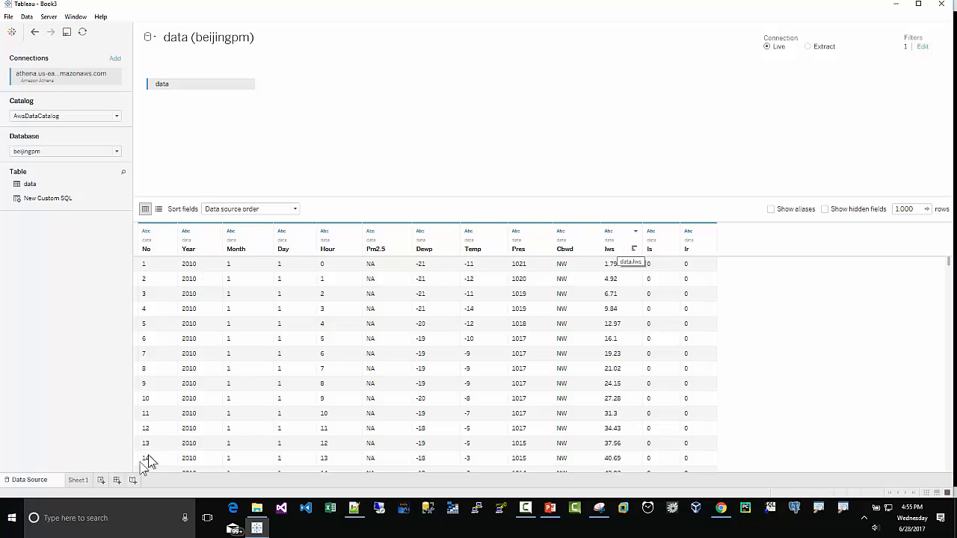
# Open the Sheet 1 worksheet
pyautogui.click(79, 480)
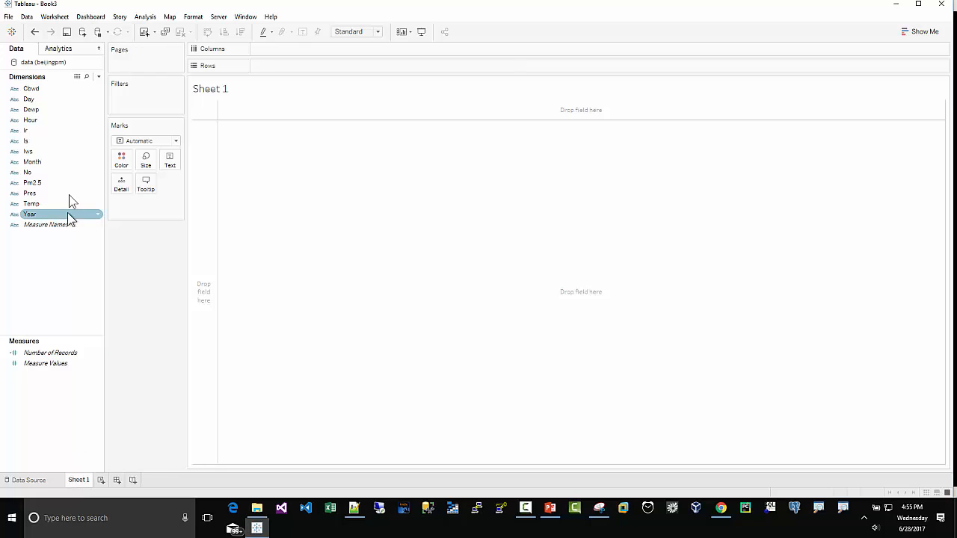
# Start a new calculated field in the data source and name it Date
pyautogui.rightClick(31, 285)
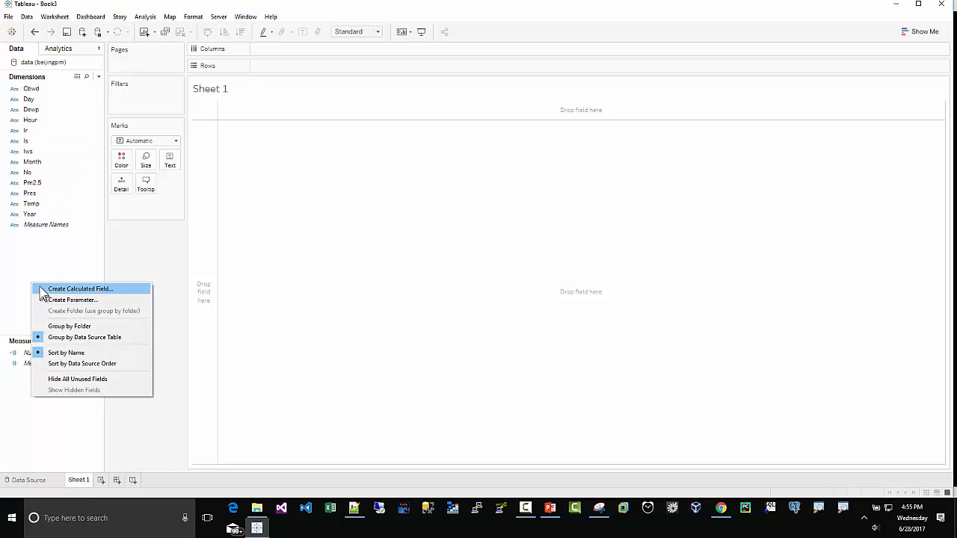
pyautogui.click(41, 288)
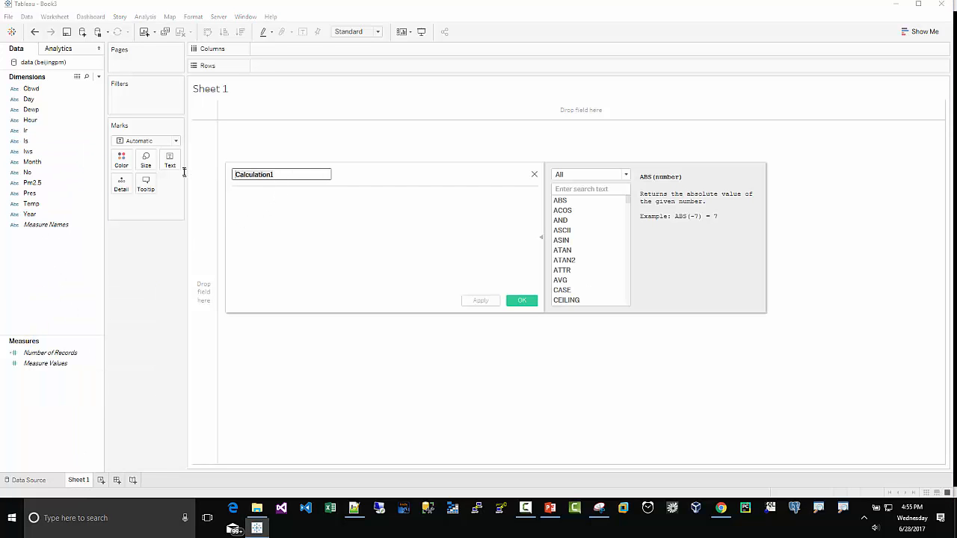
pyautogui.write('Date')
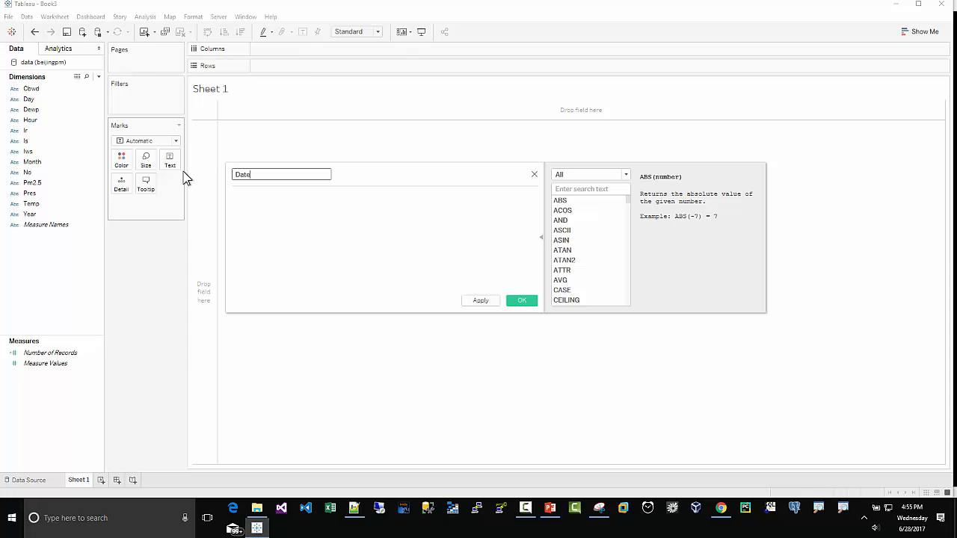
# Switch to Notepad++ and copy the formula DATE([Year]+"-"+[Month]+"-"+[Day]) from the "new 2" document
pyautogui.rightClick(247, 204)
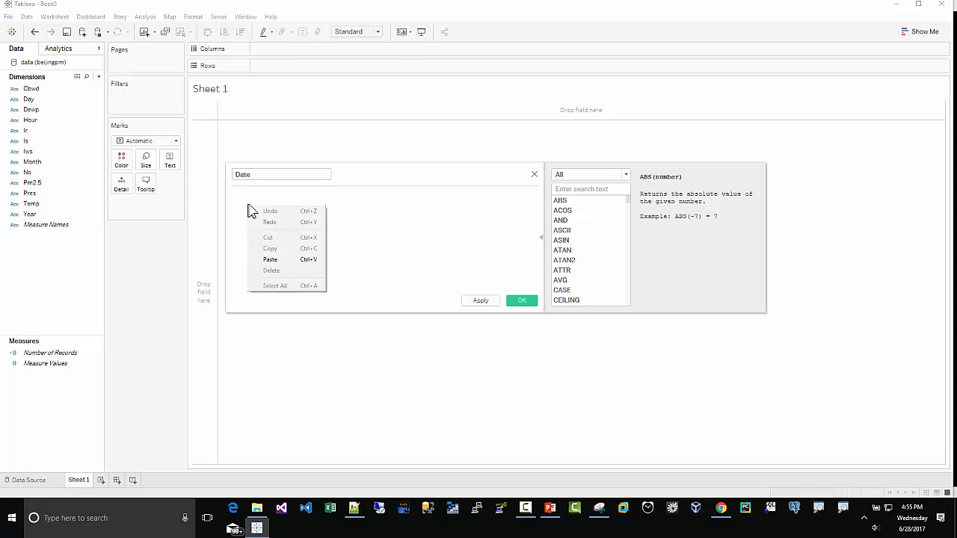
pyautogui.click(353, 508)
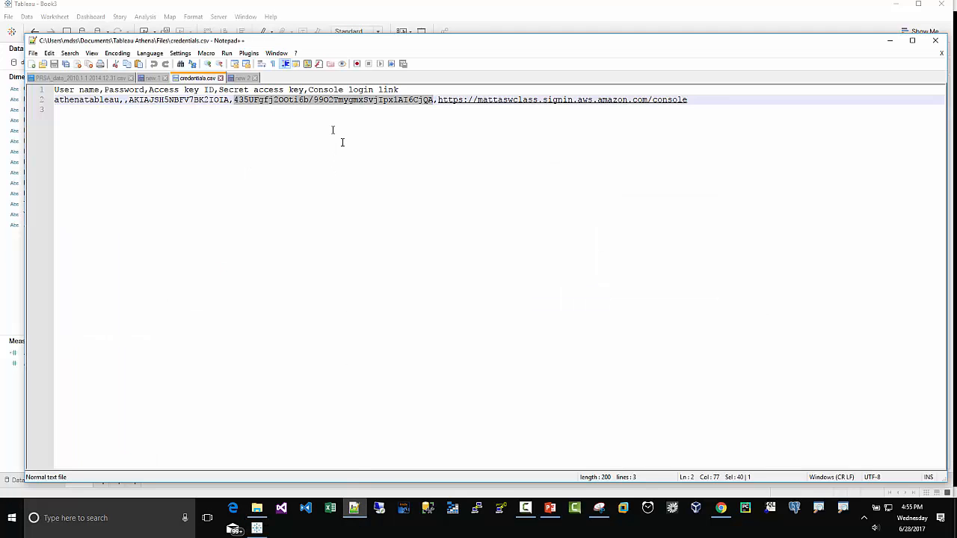
pyautogui.click(237, 79)
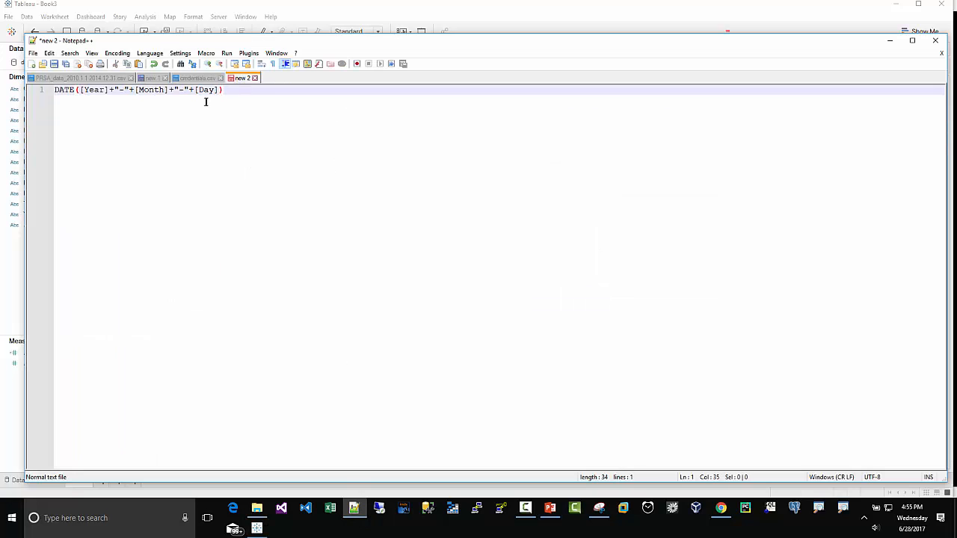
pyautogui.keyDown('shift'); pyautogui.click(61, 95); pyautogui.keyUp('shift')
pyautogui.rightClick(65, 91)
pyautogui.click(88, 109)
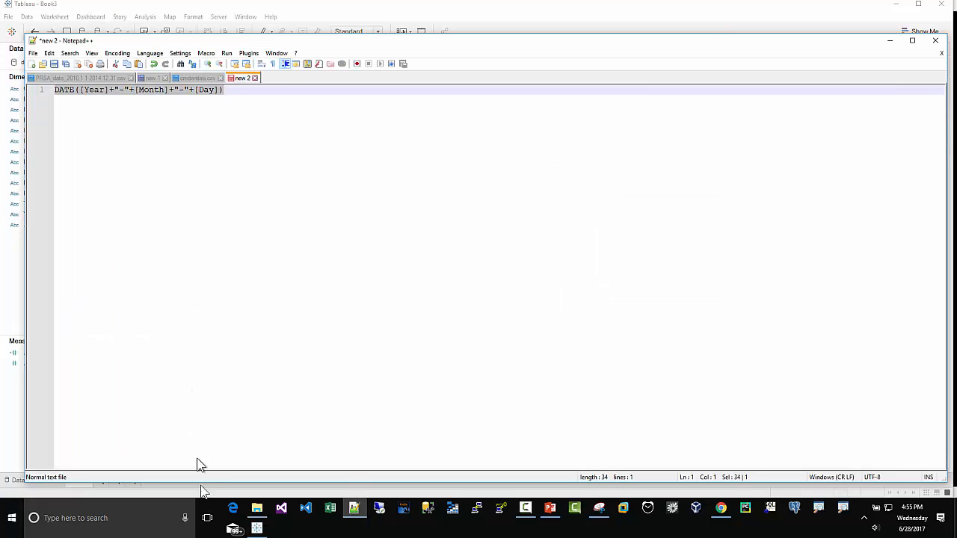
# Return to Tableau, paste the copied formula into the Date calculation and save the field
pyautogui.hotkey('alt', 'Tab')
pyautogui.rightClick(263, 196)
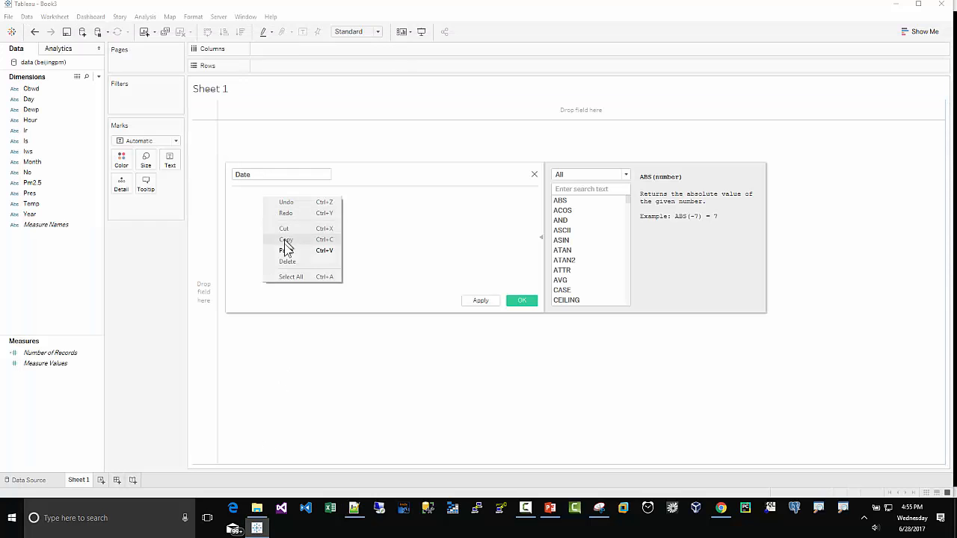
pyautogui.click(287, 246)
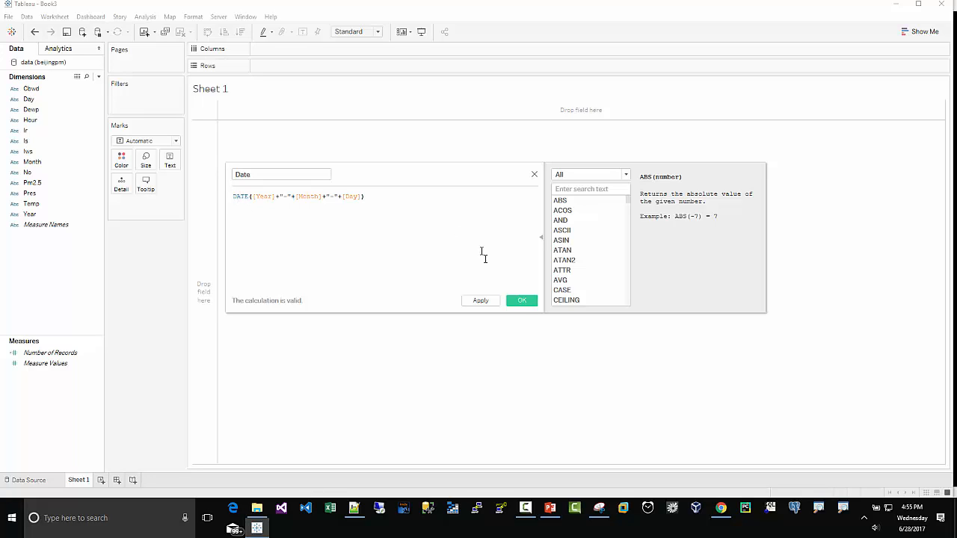
pyautogui.click(518, 302)
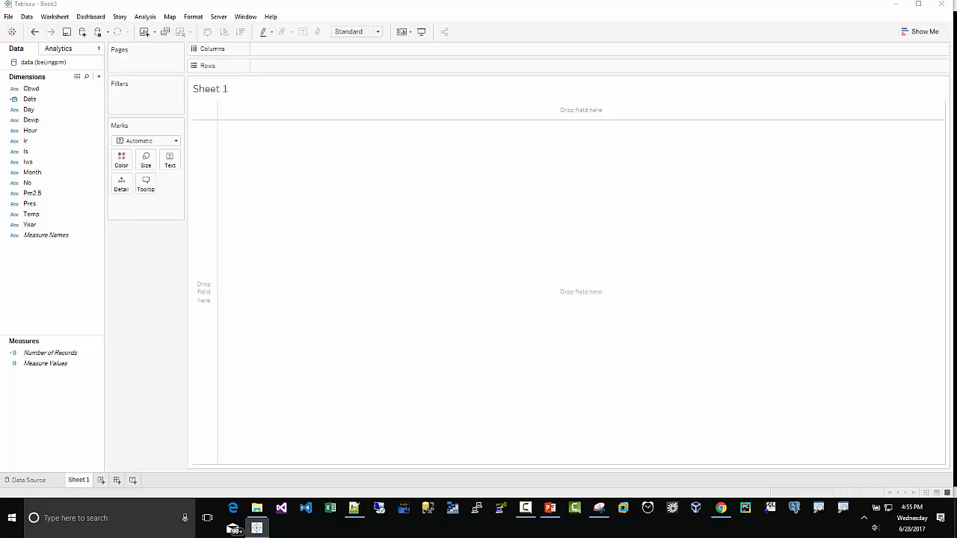
# Update the row preview on the data source page to check the Date column's values, and return to Sheet 1
pyautogui.click(27, 480)
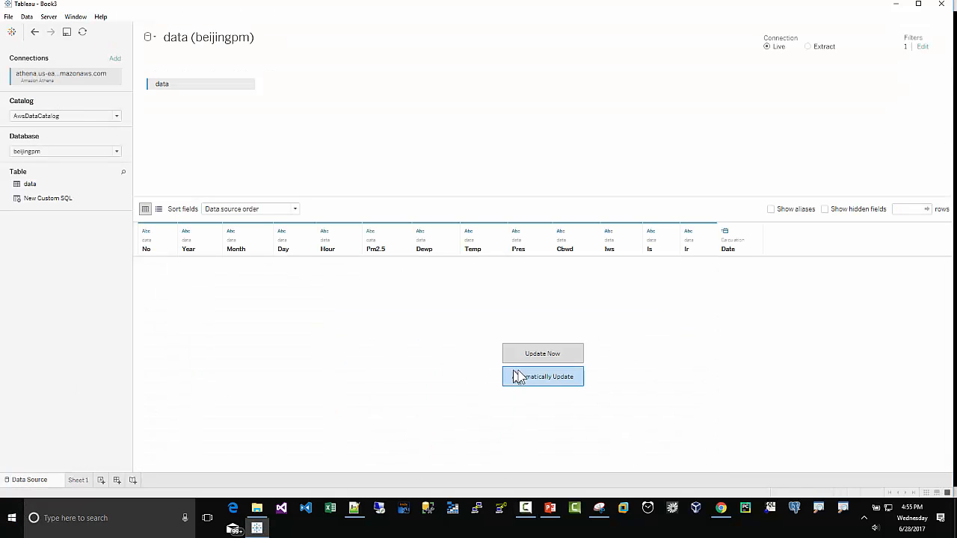
pyautogui.click(550, 354)
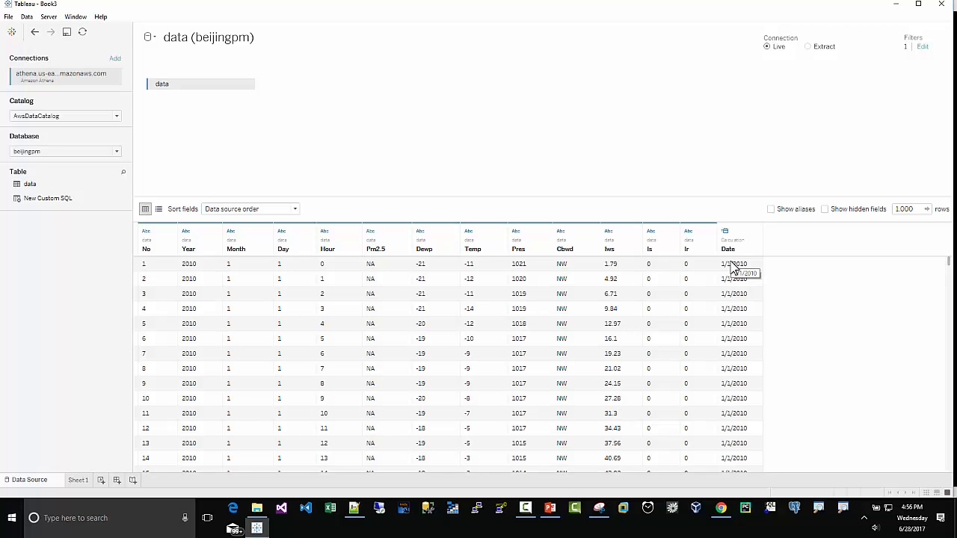
pyautogui.click(78, 481)
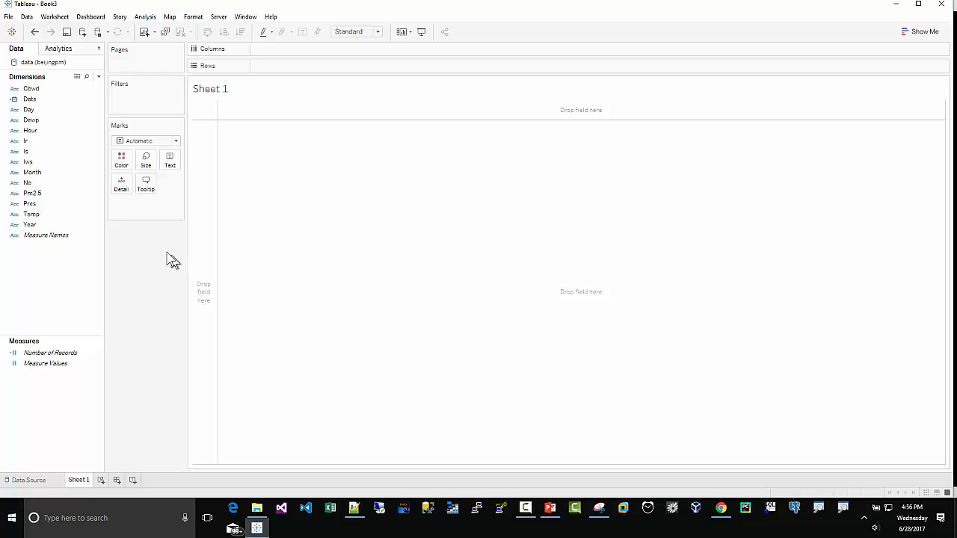
pyautogui.rightClick(40, 392)
pyautogui.click(68, 395)
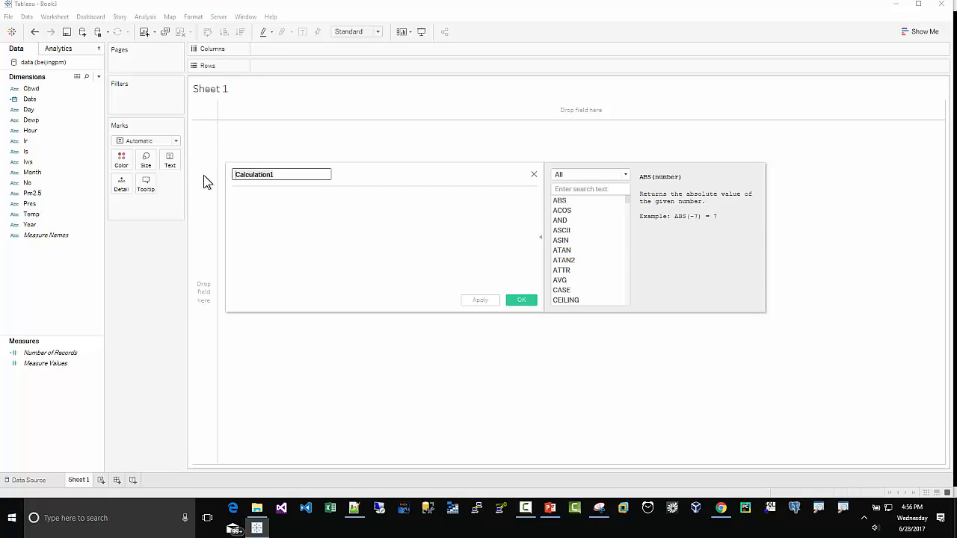
pyautogui.write('MIN Temp')
pyautogui.press('Tab')
pyautogui.write('min')
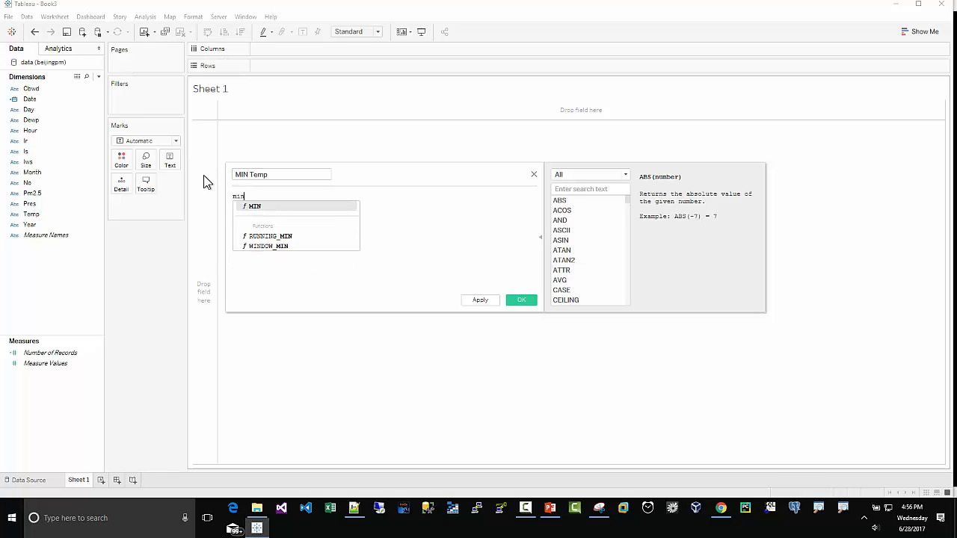
pyautogui.press('Return')
pyautogui.write('tem)')
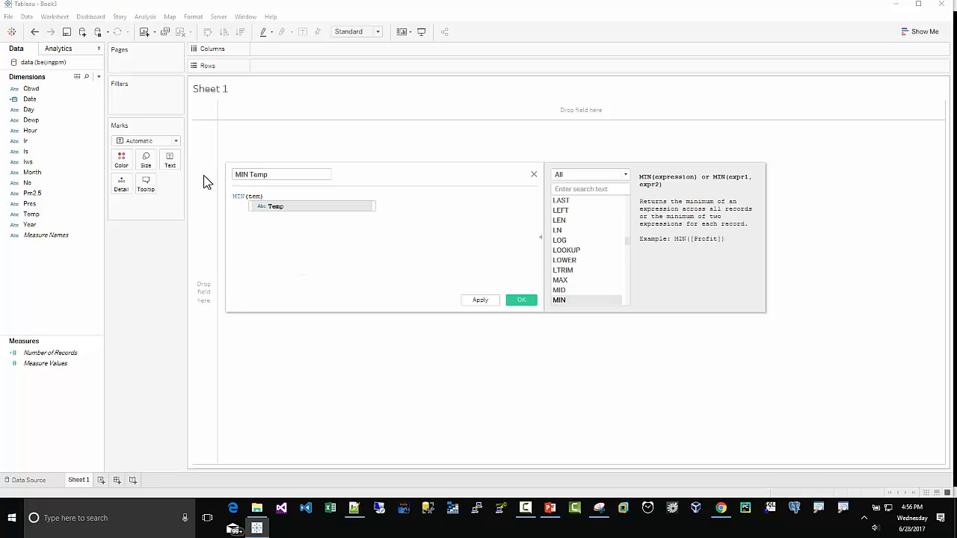
pyautogui.press('Return')
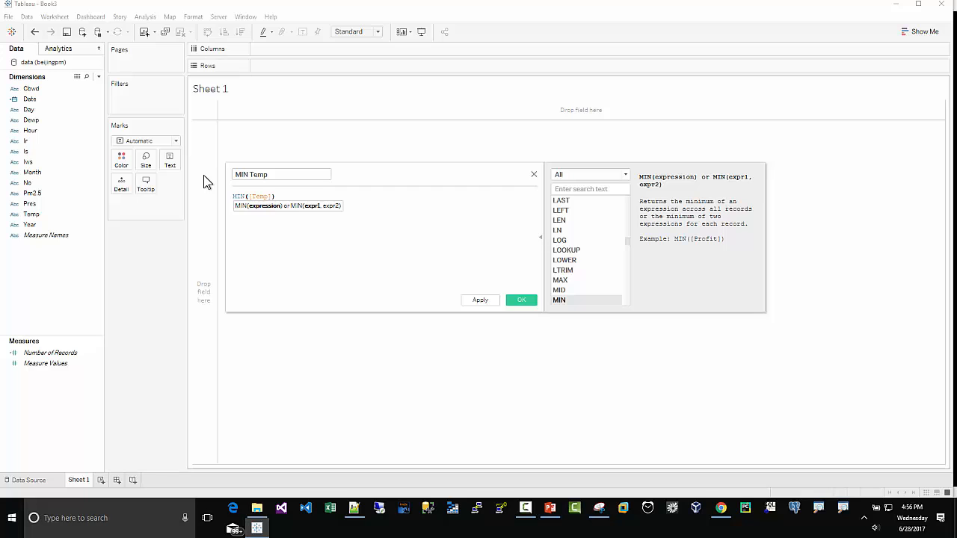
pyautogui.click(534, 177)
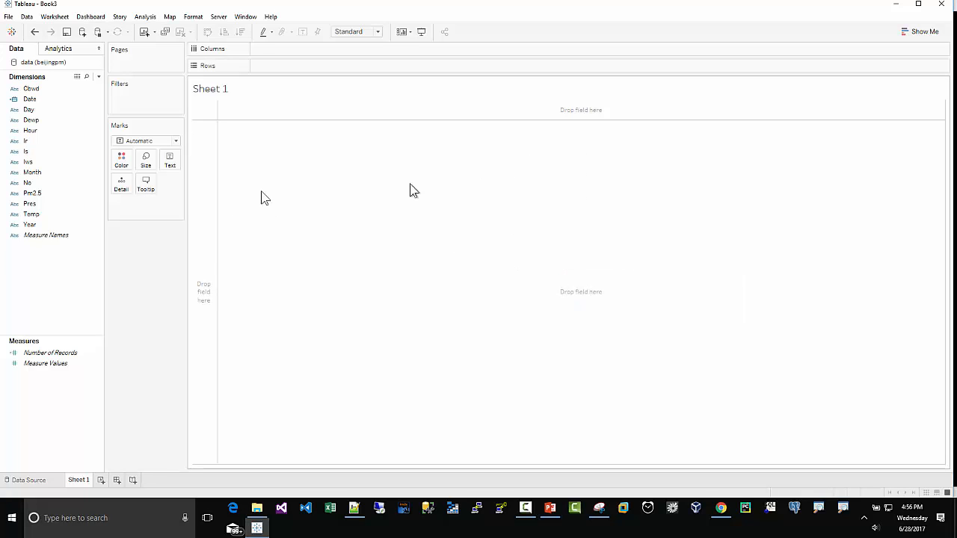
# Change the Temp field's data type from text to a number and move it from the dimensions to the measures
pyautogui.click(43, 215)
pyautogui.rightClick(43, 215)
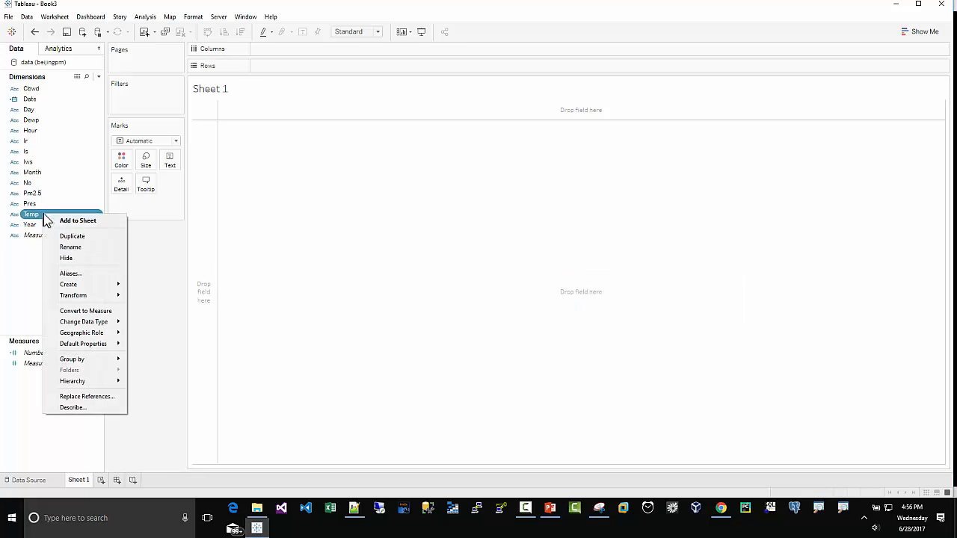
pyautogui.click(38, 214)
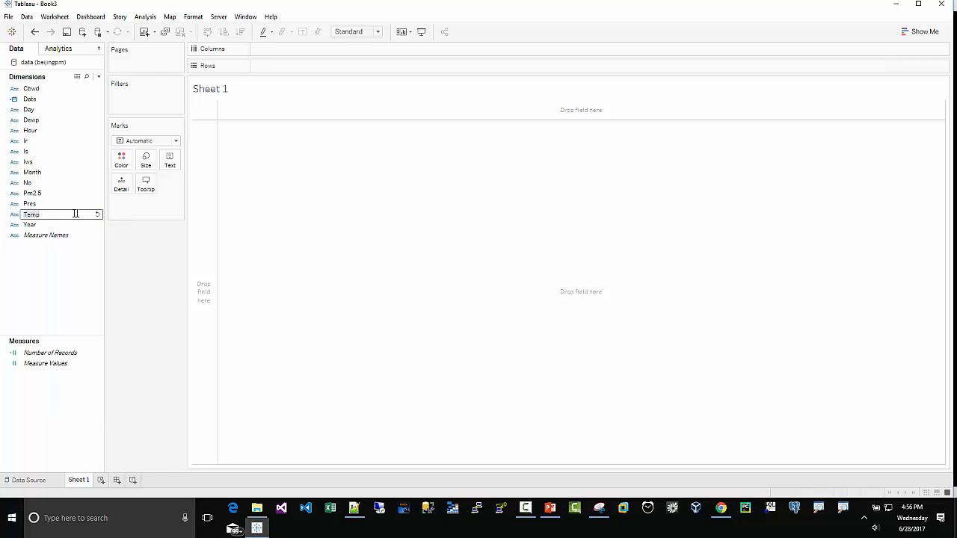
pyautogui.press('Return')
pyautogui.rightClick(96, 219)
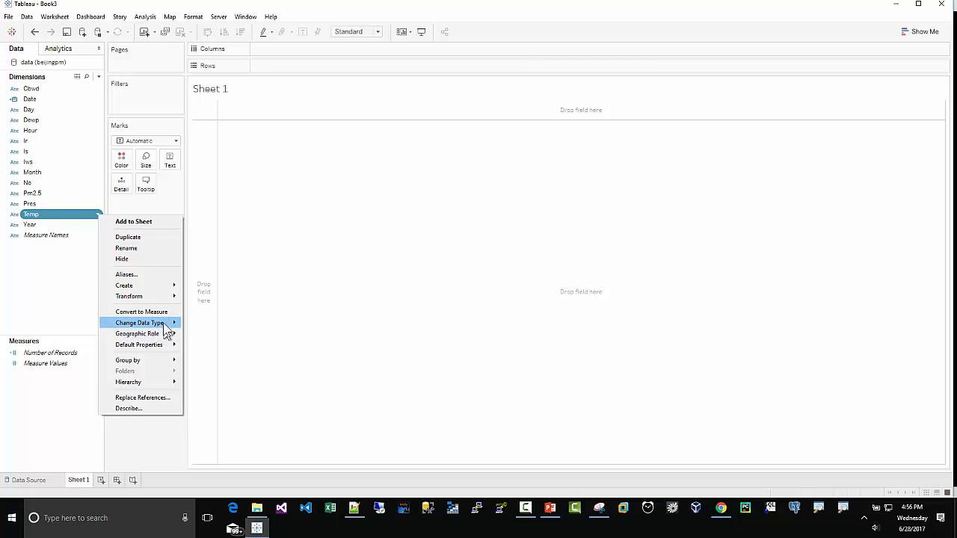
pyautogui.moveTo(169, 328)
pyautogui.click(199, 335)
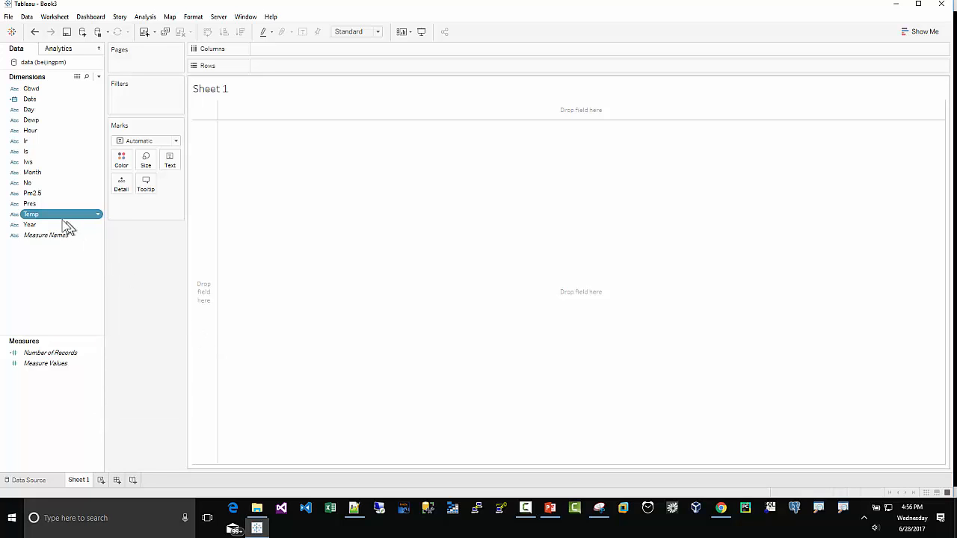
pyautogui.moveTo(53, 218); pyautogui.dragTo(47, 385)
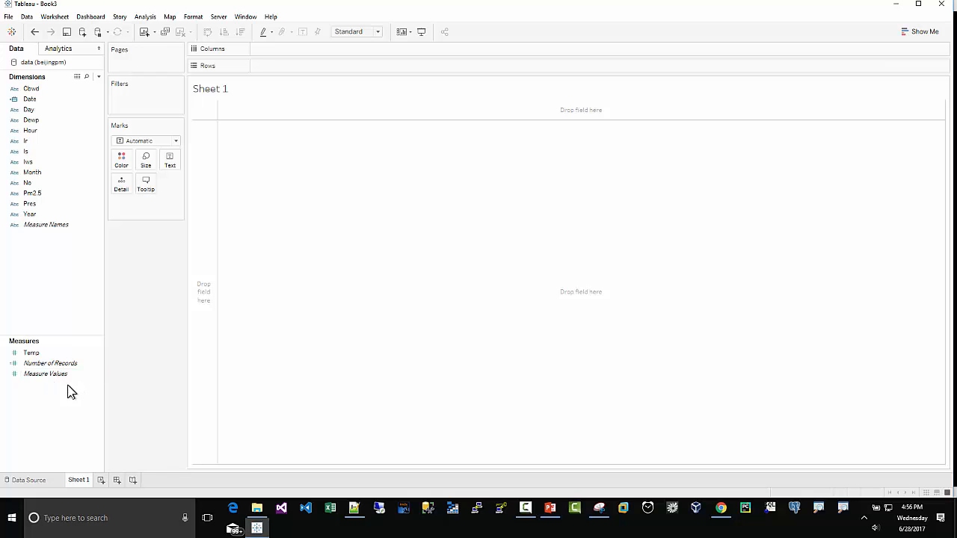
# Create a calculated field named "Min Temp in C" with the formula MIN([Temp])
pyautogui.rightClick(37, 276)
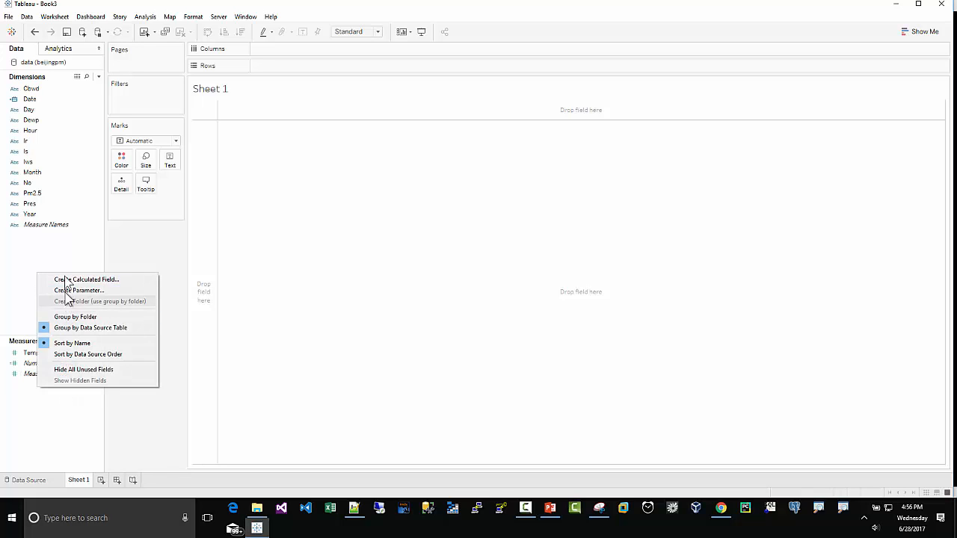
pyautogui.click(67, 280)
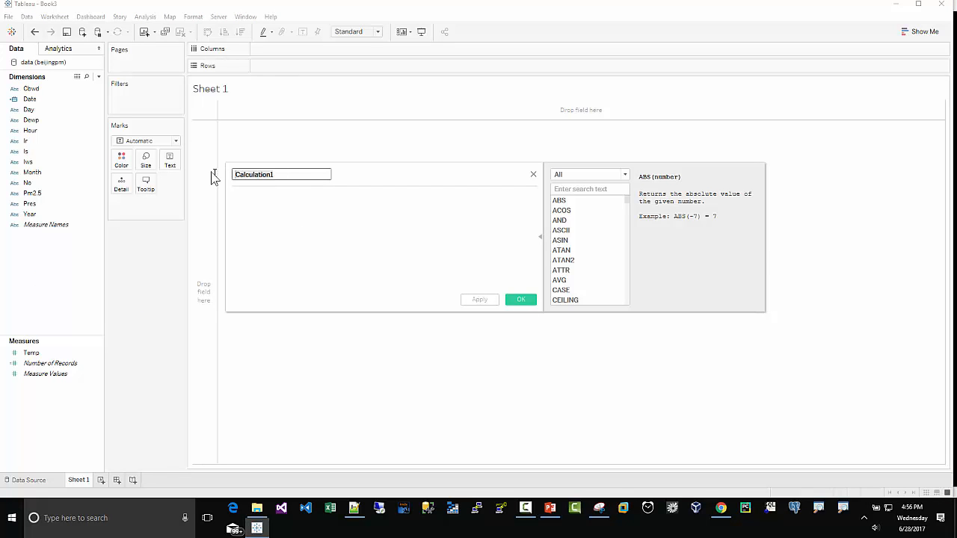
pyautogui.write('Min Temp in C')
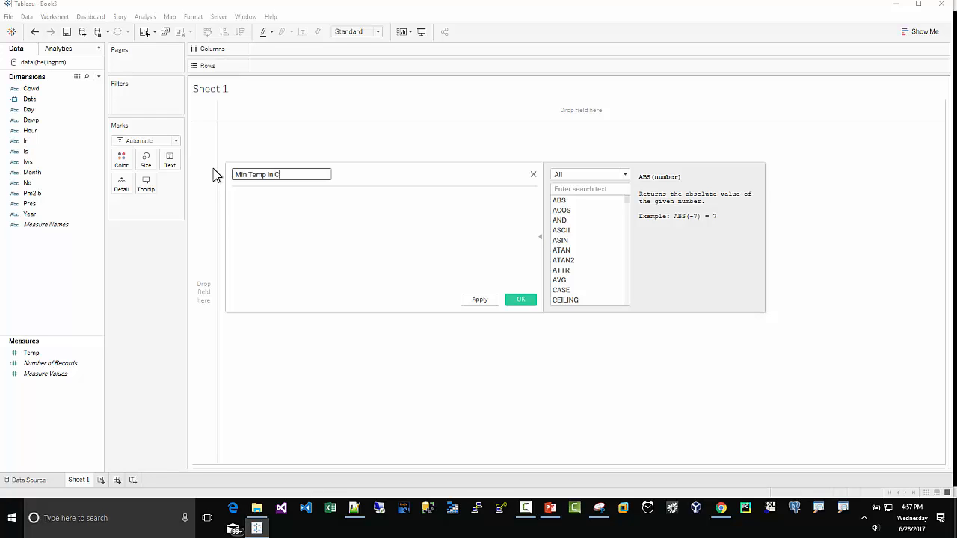
pyautogui.press('Tab')
pyautogui.write('min(')
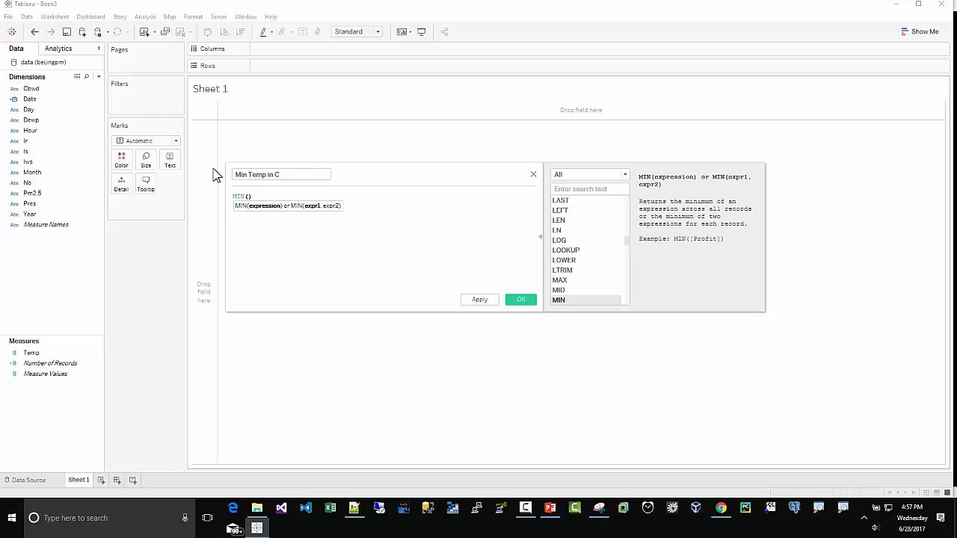
pyautogui.write('[Temp]')
pyautogui.click(520, 300)
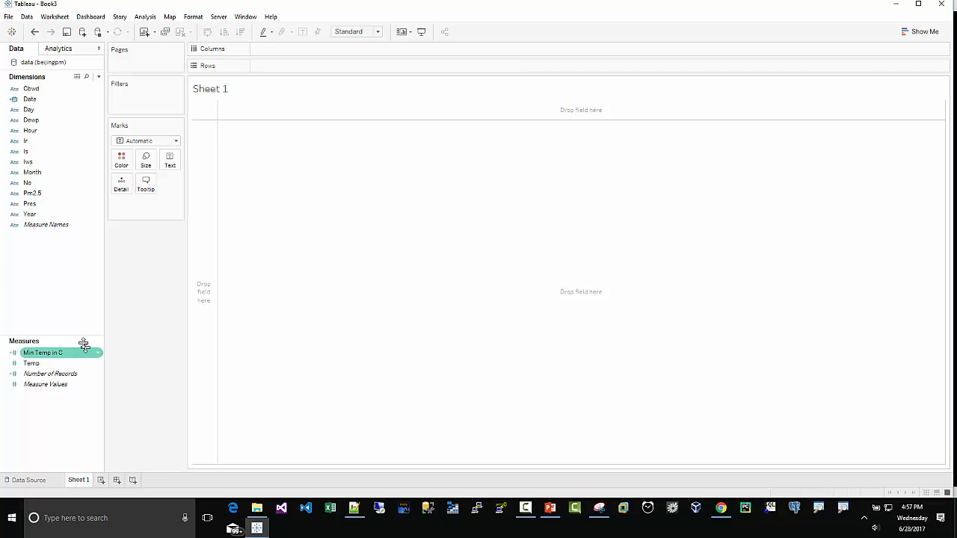
# Create a calculated field named "Max Temp" with the formula MAX([Temp])
pyautogui.rightClick(49, 422)
pyautogui.click(74, 430)
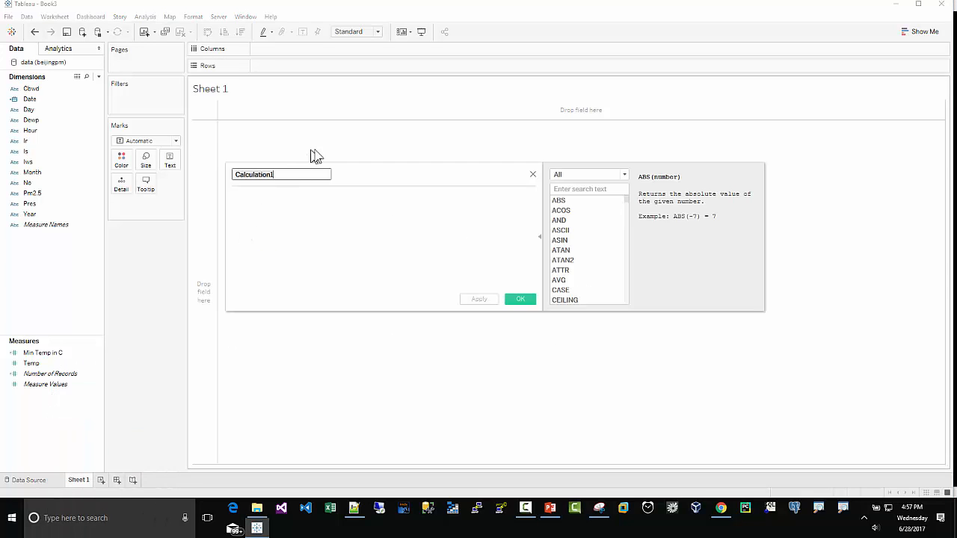
pyautogui.write('Max Temp')
pyautogui.press('Tab')
pyautogui.write('ma')
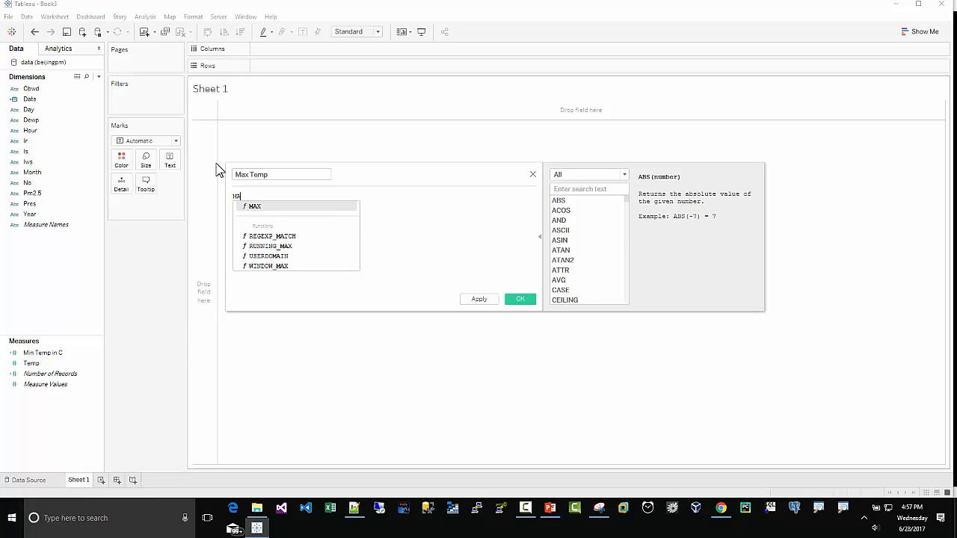
pyautogui.press('Return')
pyautogui.write('tem')
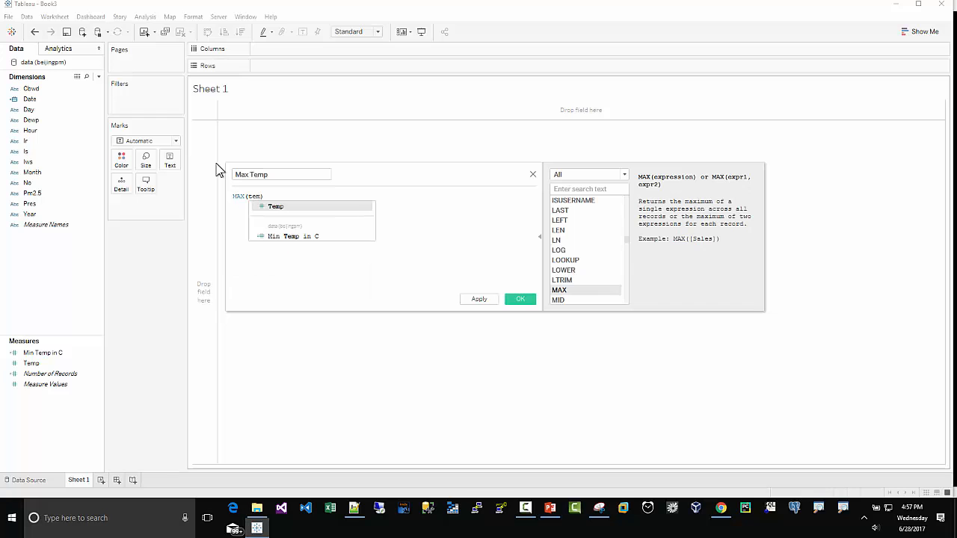
pyautogui.press('Return')
pyautogui.click(517, 302)
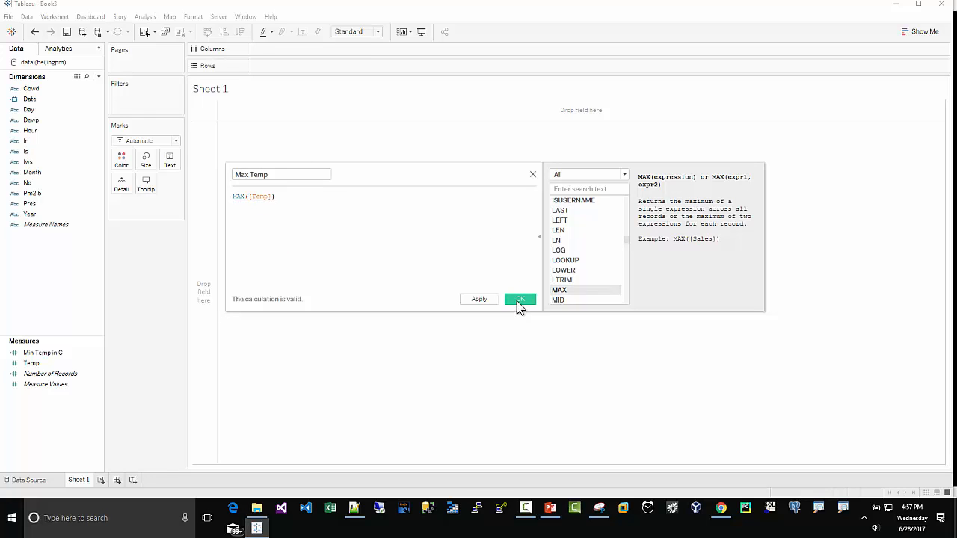
# Place the Date field on Columns and expand its hierarchy from year down to quarter and month
pyautogui.click(38, 98)
pyautogui.moveTo(38, 98); pyautogui.dragTo(266, 51)
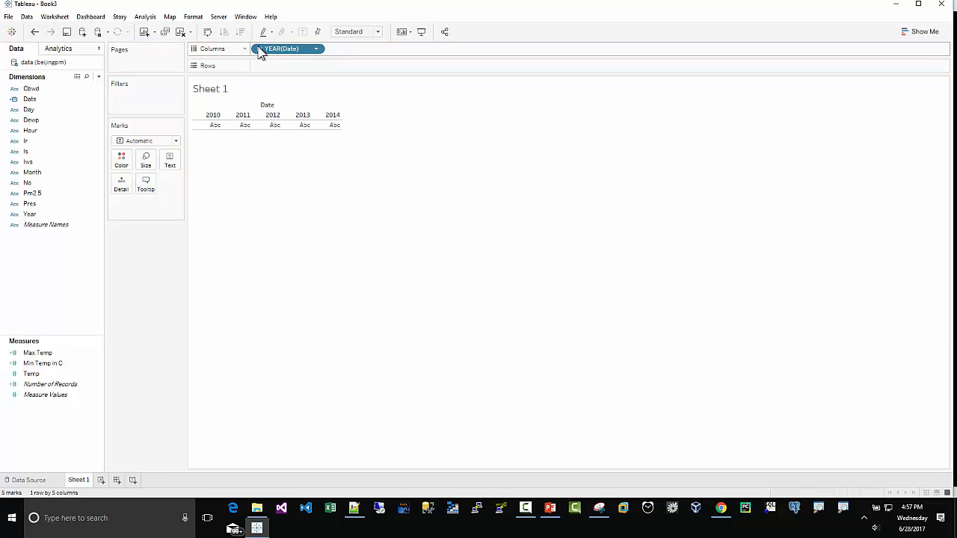
pyautogui.click(259, 48)
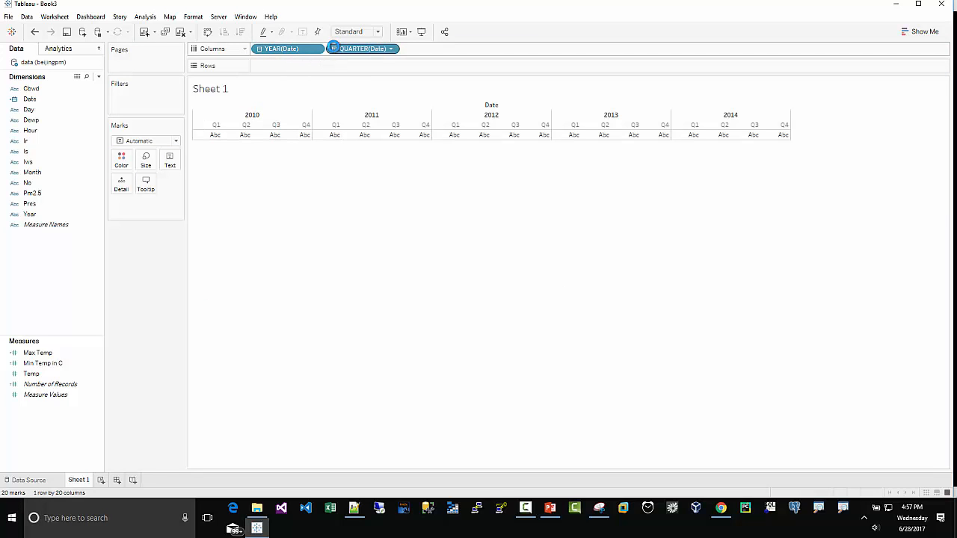
pyautogui.click(333, 48)
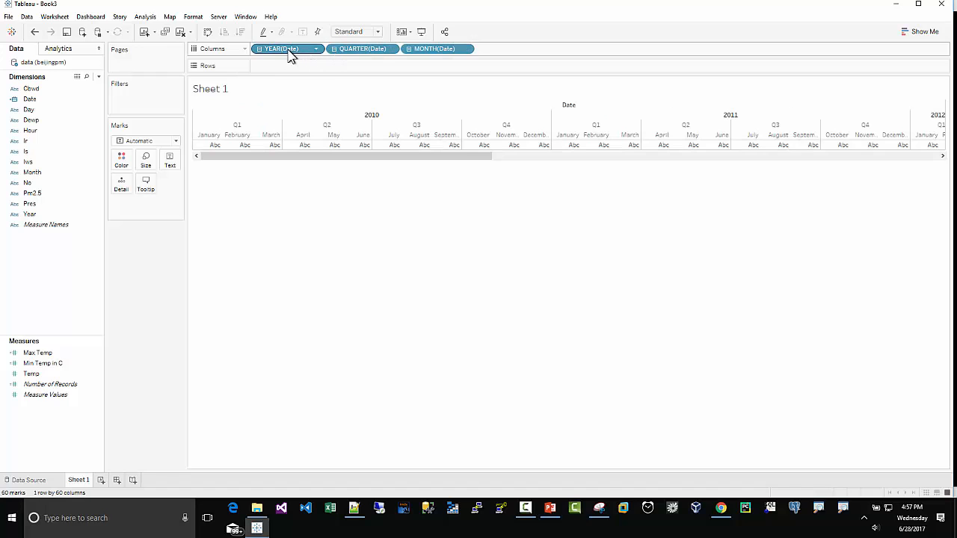
# Remove the year level of Date from Columns and place Max Temp on Rows
pyautogui.moveTo(282, 48); pyautogui.dragTo(300, 17)
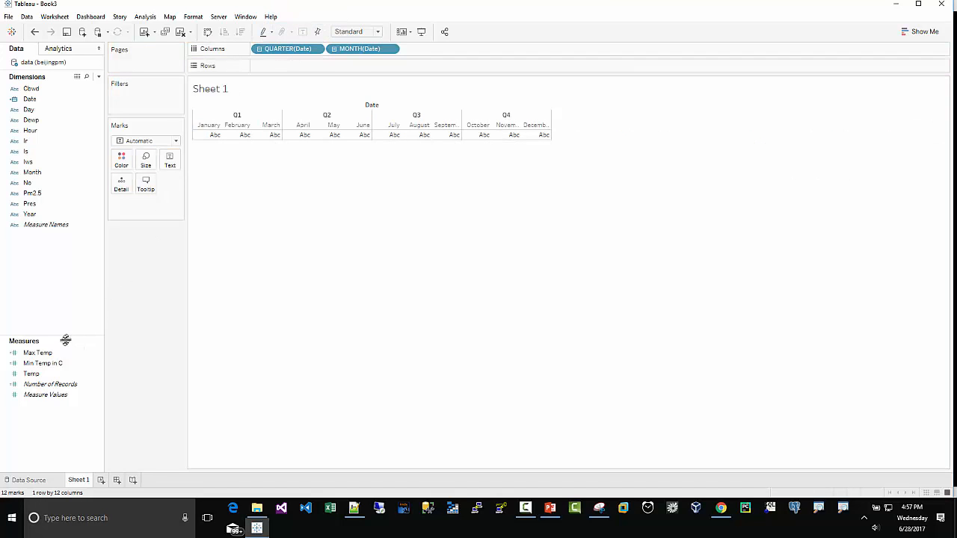
pyautogui.moveTo(47, 356)
pyautogui.mouseDown()
pyautogui.moveTo(71, 345)
pyautogui.moveTo(239, 132)
pyautogui.moveTo(278, 66)
pyautogui.mouseUp()
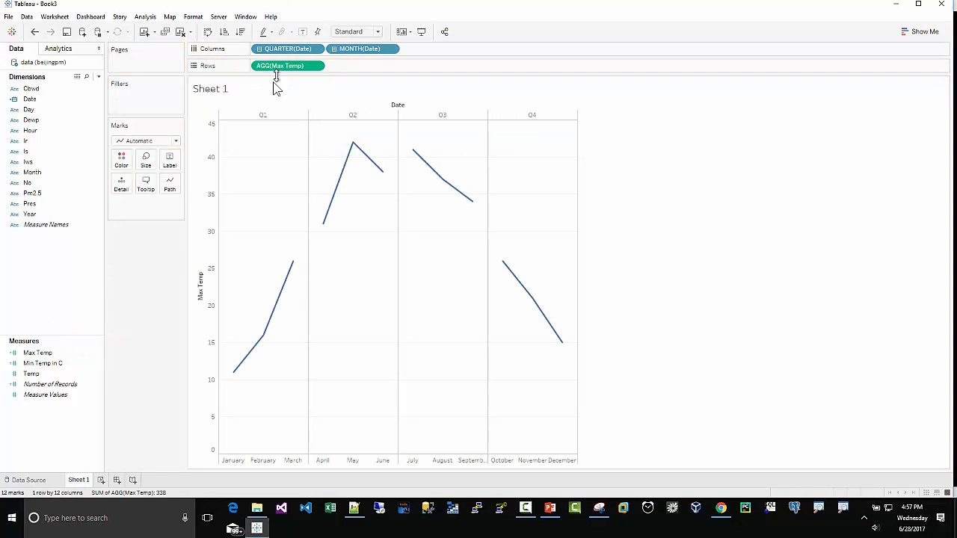
# Change the mark type to Circle and add Min Temp in C to the chart as a second axis
pyautogui.click(177, 141)
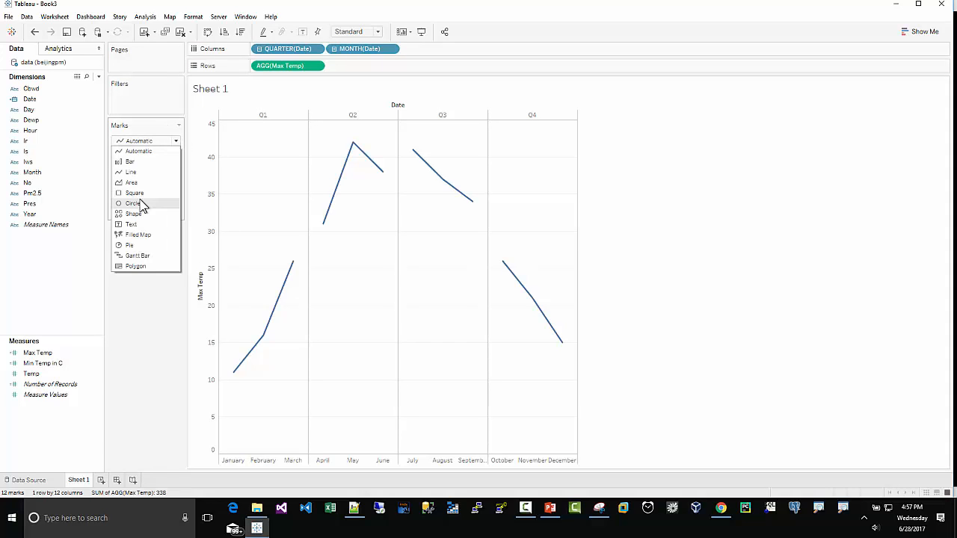
pyautogui.click(161, 207)
pyautogui.click(49, 365)
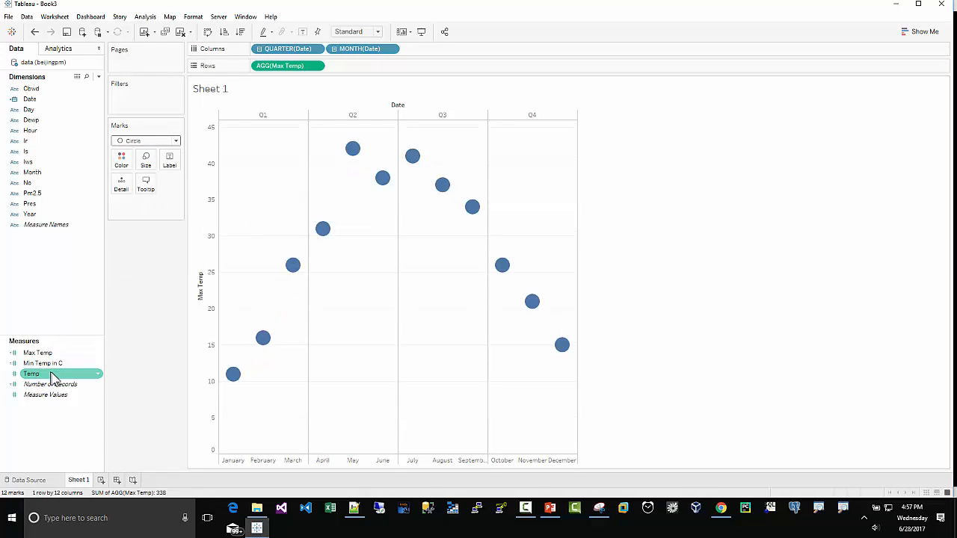
pyautogui.moveTo(47, 369); pyautogui.dragTo(580, 284)
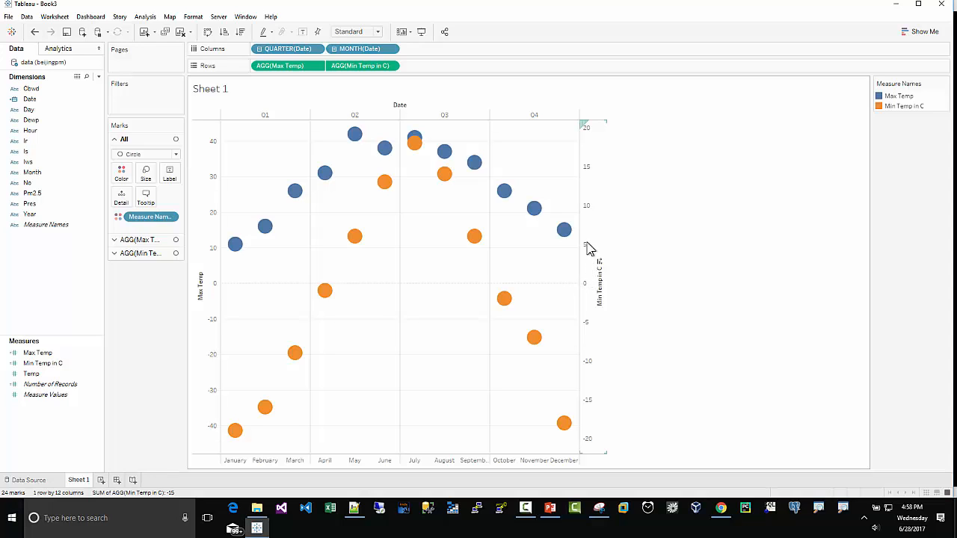
# Synchronize the Min Temp in C axis with the Max Temp axis
pyautogui.rightClick(588, 248)
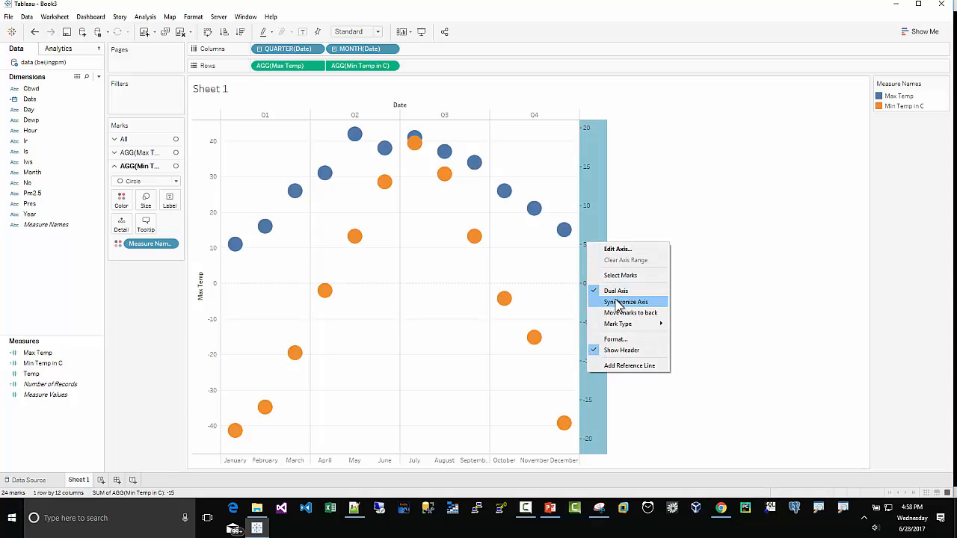
pyautogui.rightClick(581, 217)
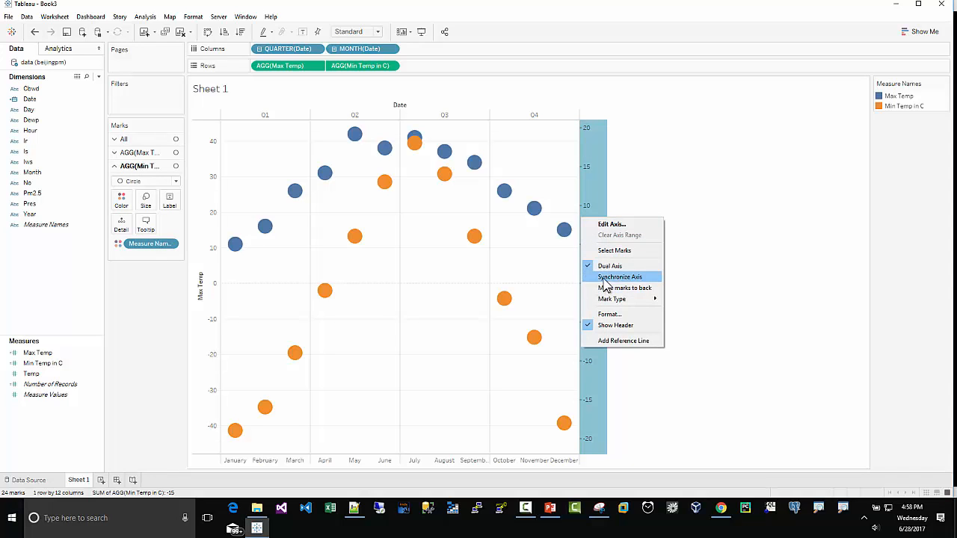
pyautogui.click(620, 276)
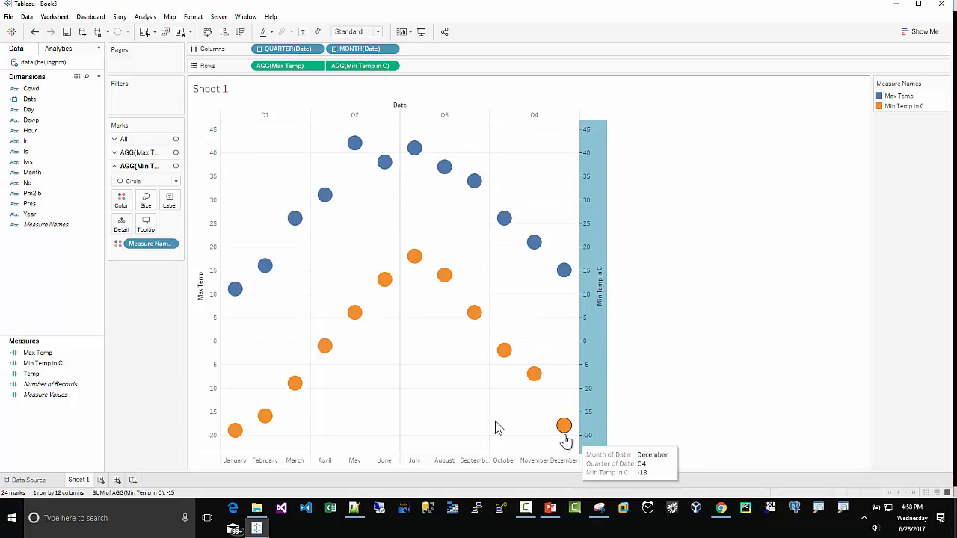
# Add the Year field as detail to the Max Temp marks only
pyautogui.click(118, 141)
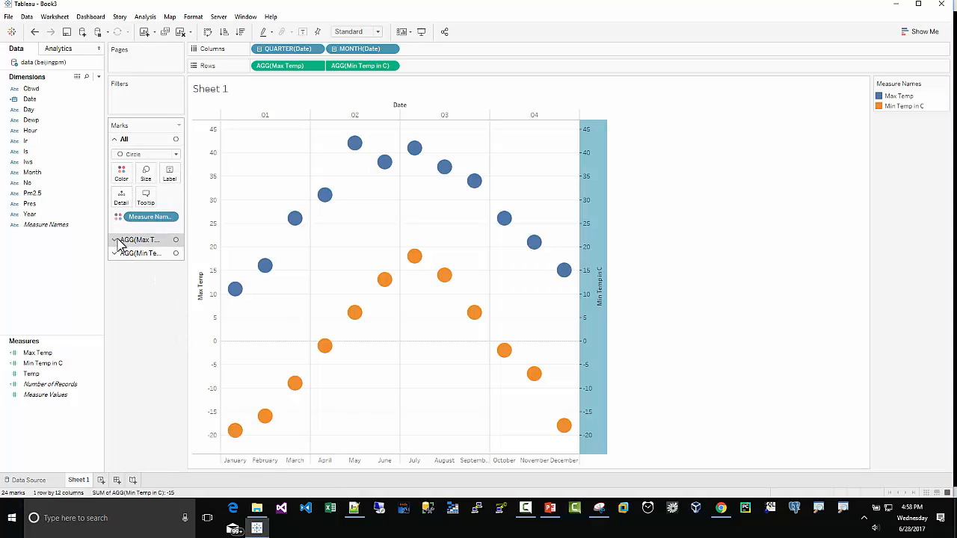
pyautogui.click(117, 240)
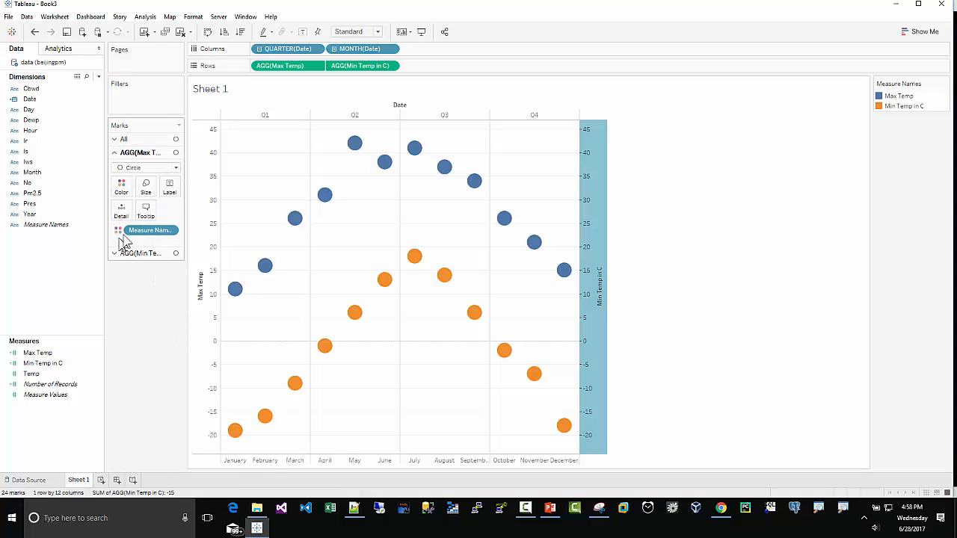
pyautogui.click(41, 215)
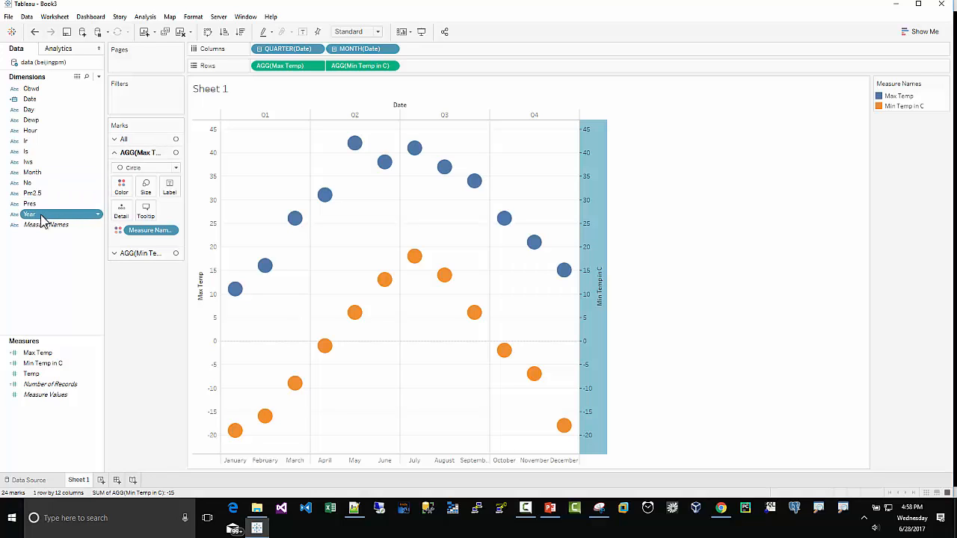
pyautogui.moveTo(43, 218); pyautogui.dragTo(122, 188)
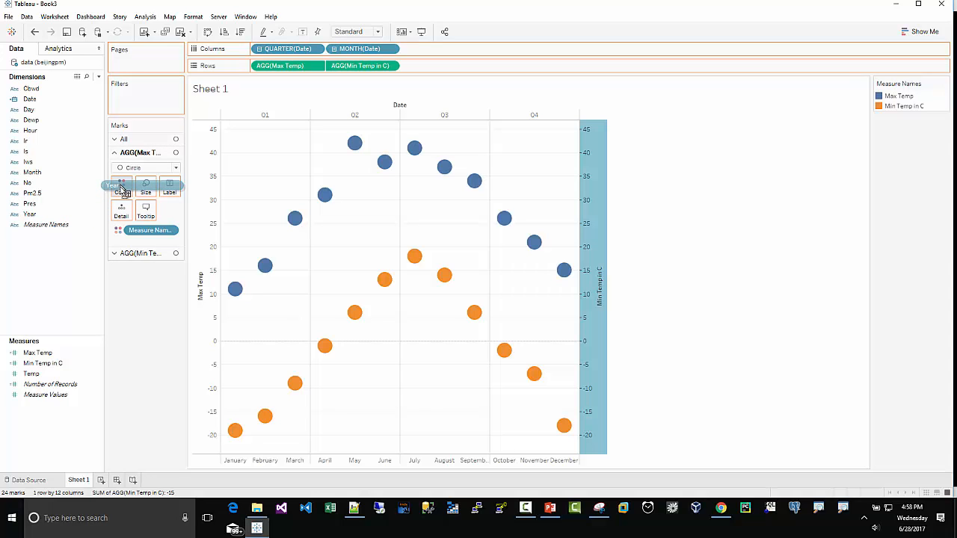
pyautogui.moveTo(121, 188); pyautogui.dragTo(122, 214)
# Add the Year field as detail to the Min Temp in C marks
pyautogui.click(114, 252)
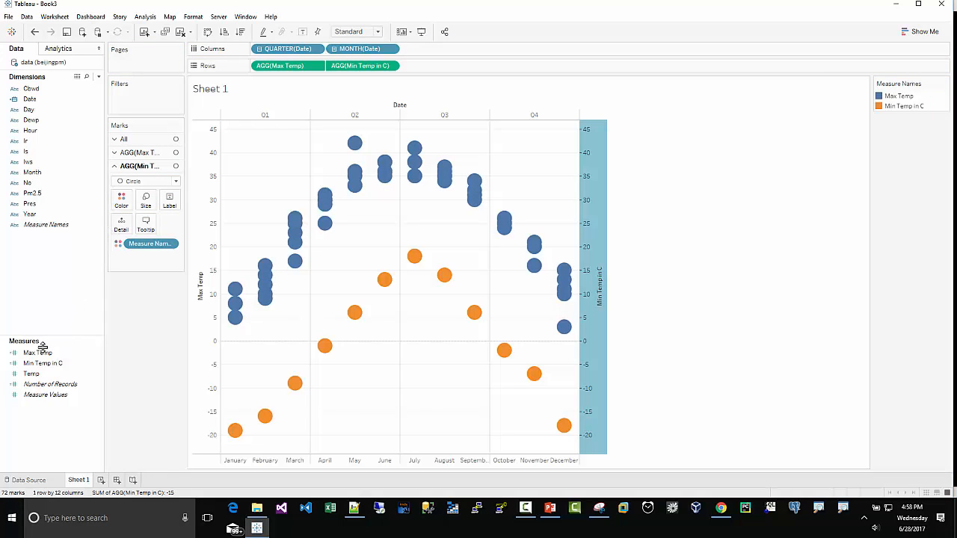
pyautogui.click(45, 364)
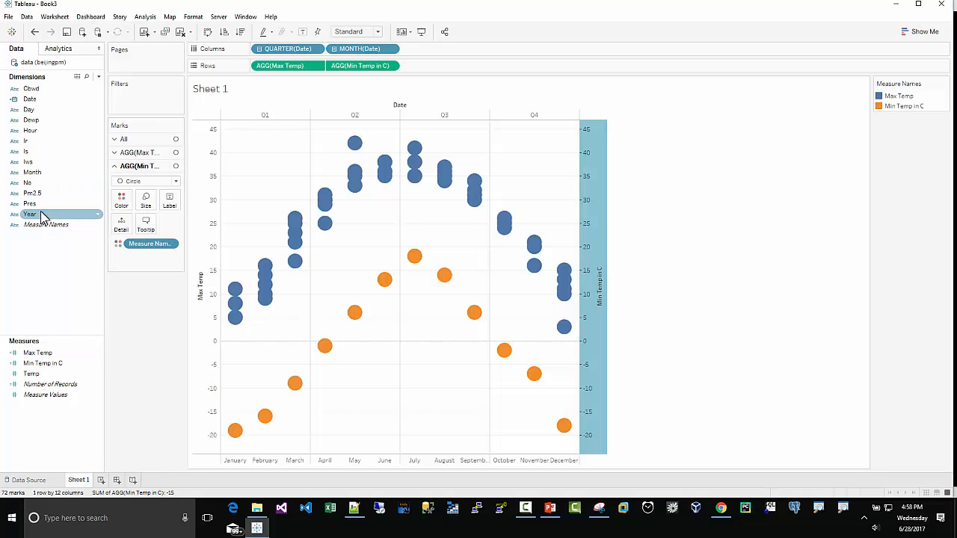
pyautogui.moveTo(43, 216); pyautogui.dragTo(122, 219)
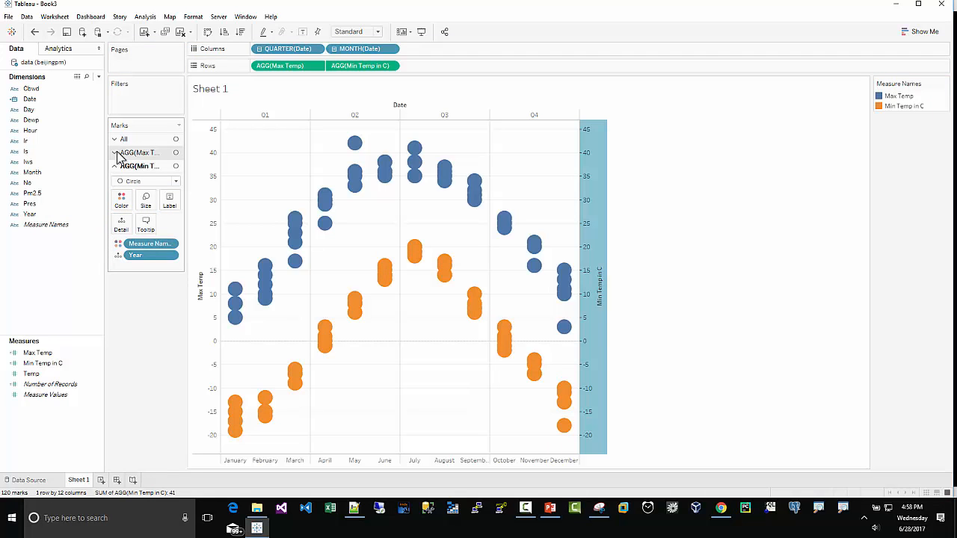
# Color the Max Temp marks by the Max Temp measure instead of Measure Names
pyautogui.click(117, 153)
pyautogui.click(43, 354)
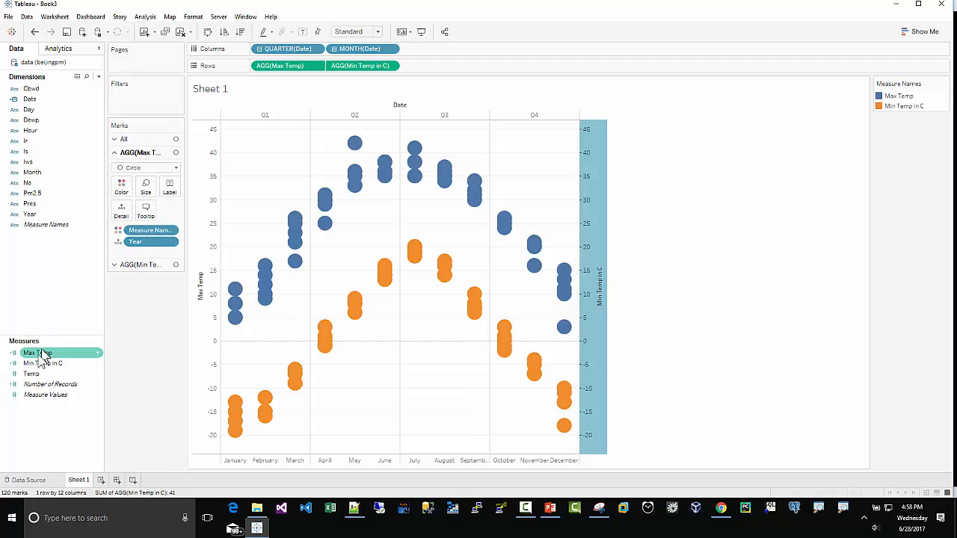
pyautogui.moveTo(37, 357)
pyautogui.mouseDown()
pyautogui.moveTo(119, 221)
pyautogui.moveTo(117, 193)
pyautogui.mouseUp()
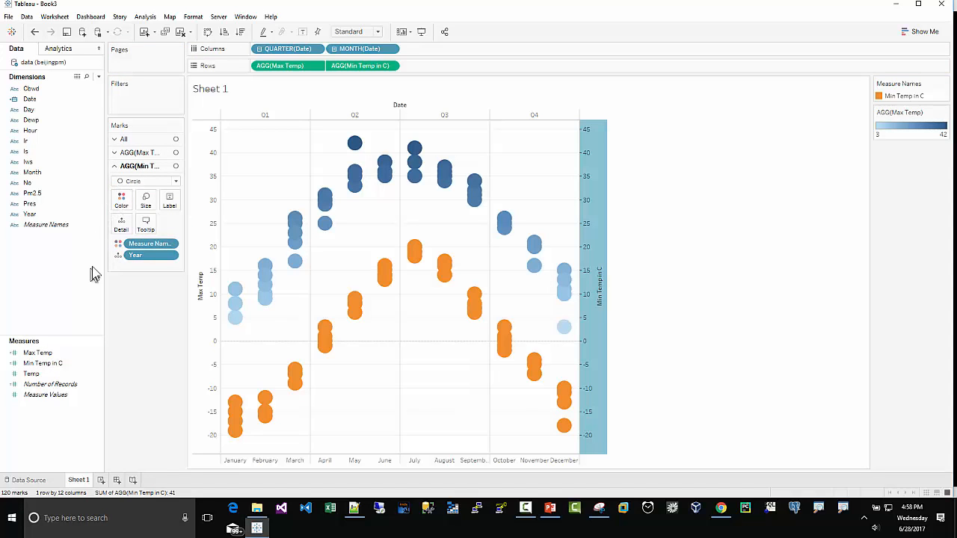
pyautogui.click(121, 200)
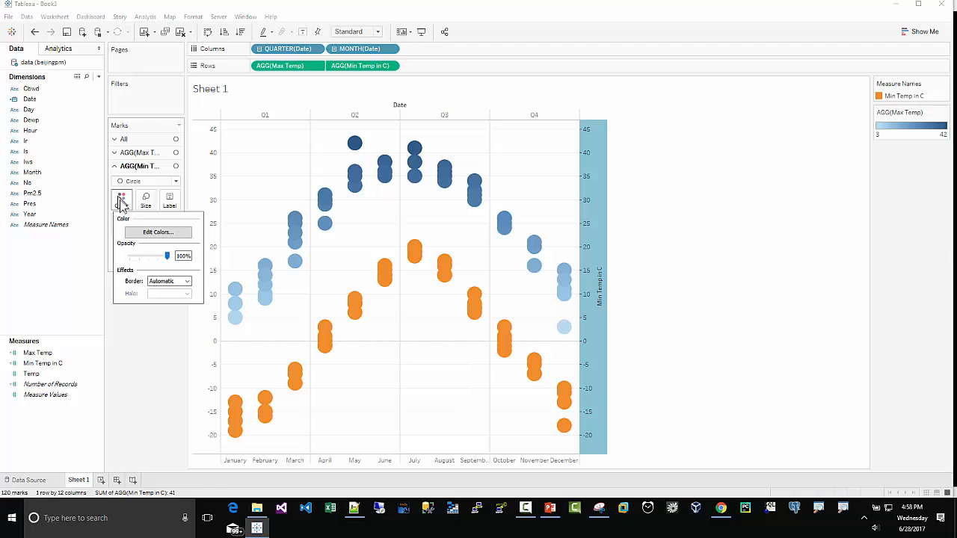
pyautogui.click(156, 233)
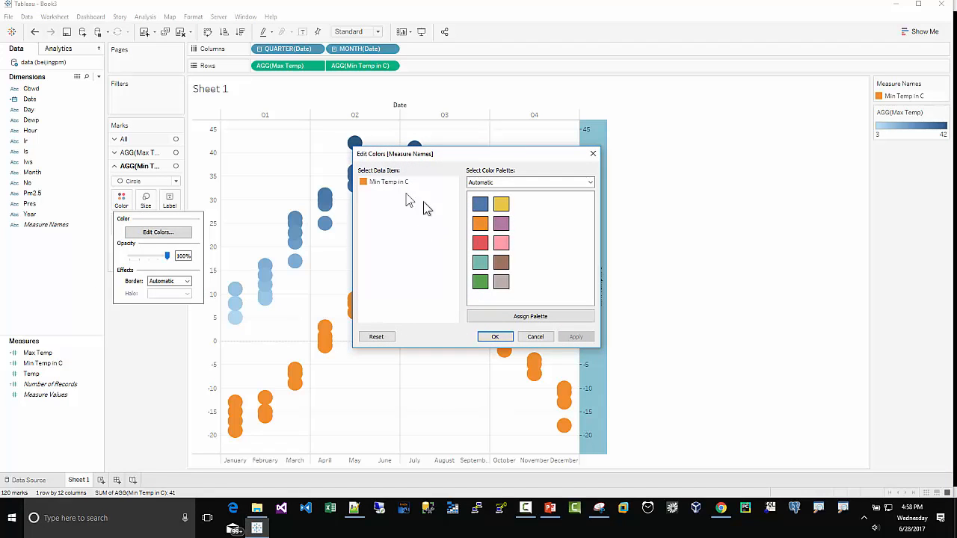
pyautogui.click(392, 185)
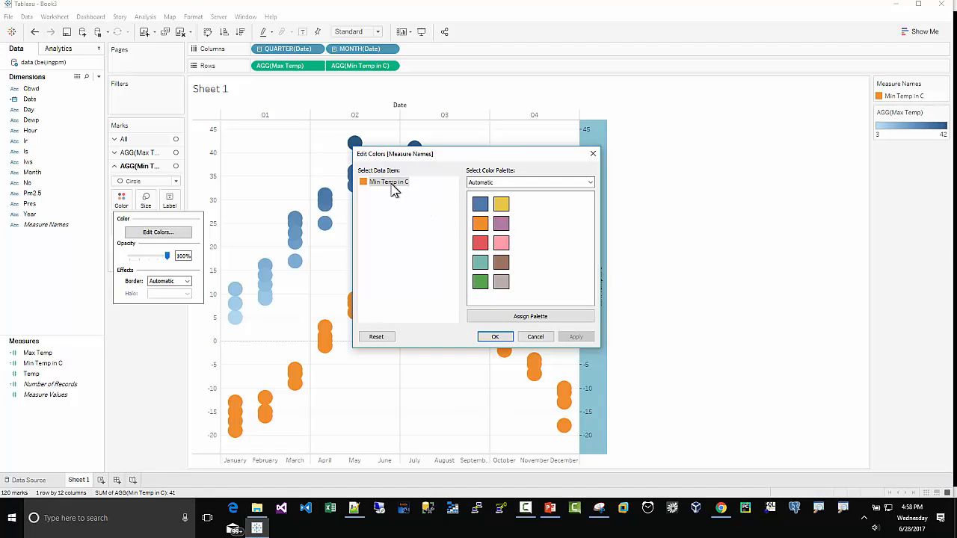
pyautogui.click(537, 337)
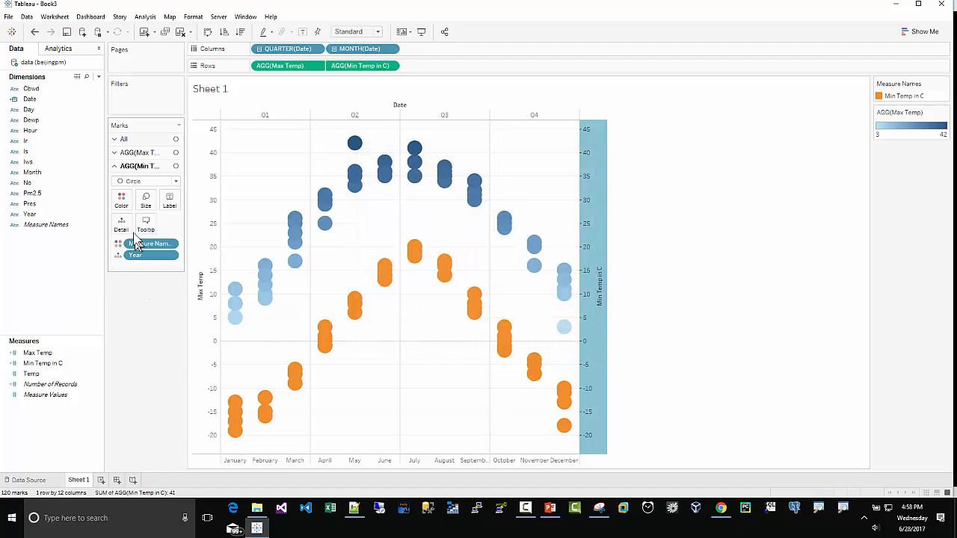
# Set the color palette of the Max Temp marks to Red
pyautogui.click(120, 153)
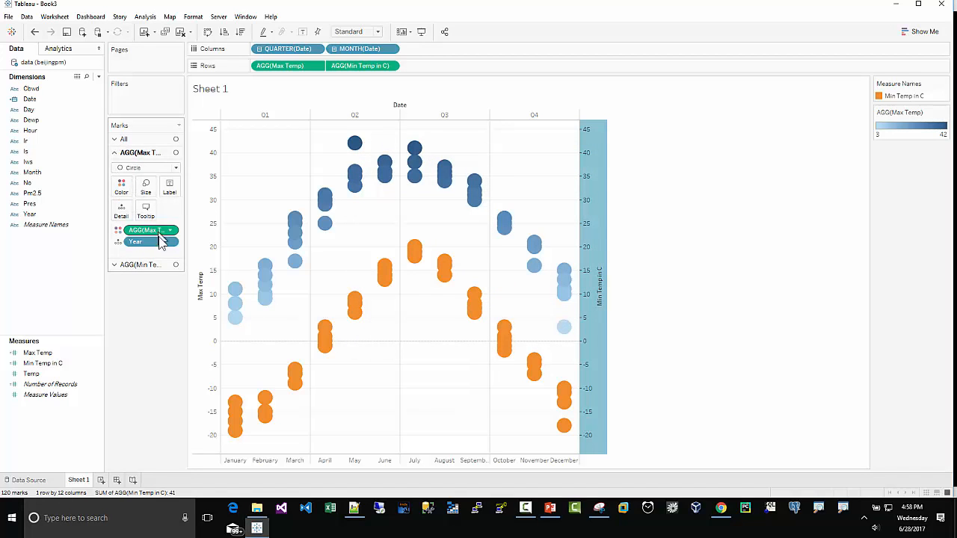
pyautogui.click(121, 187)
pyautogui.click(135, 218)
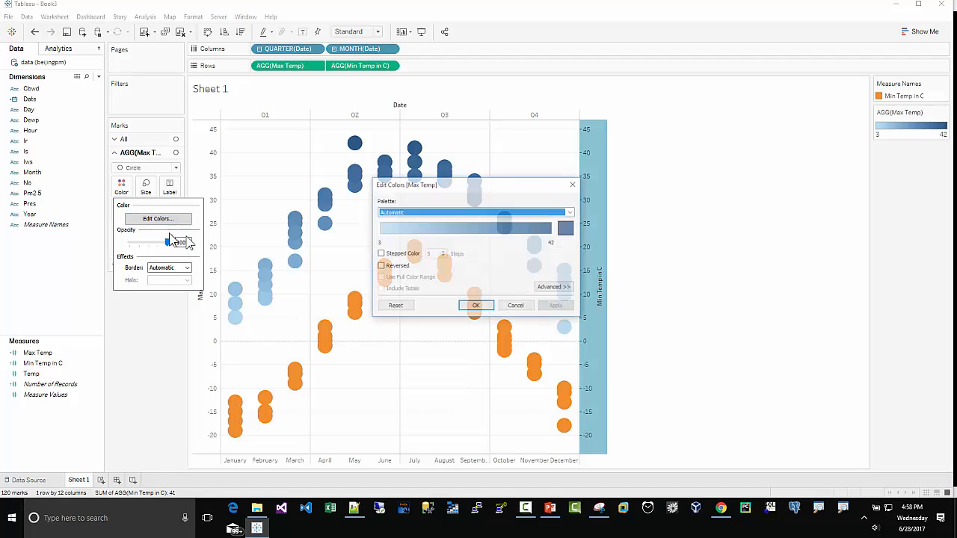
pyautogui.click(460, 214)
pyautogui.click(410, 251)
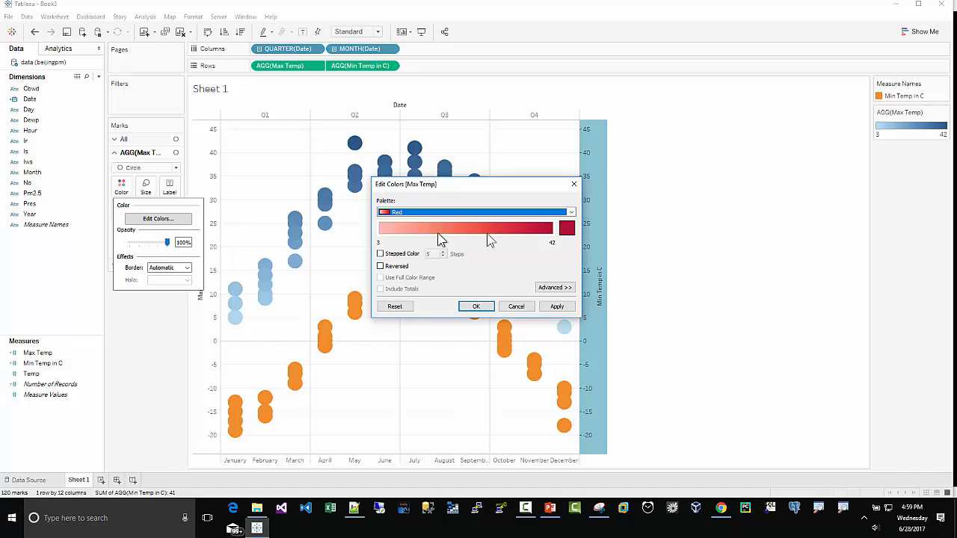
pyautogui.click(482, 307)
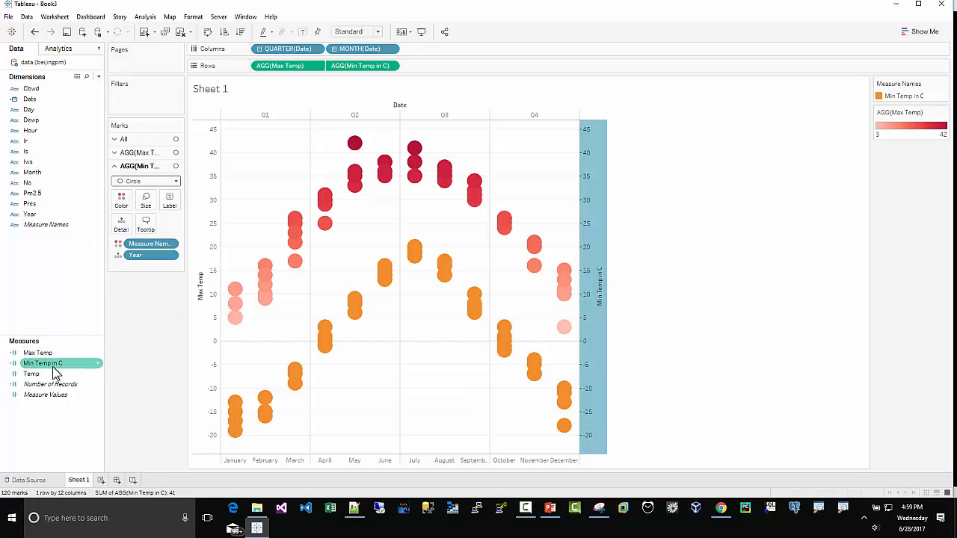
# Replace Measure Names with Min Temp in C as the color field of the Min Temp in C marks
pyautogui.moveTo(46, 370); pyautogui.dragTo(73, 293)
pyautogui.moveTo(149, 244); pyautogui.dragTo(59, 271)
pyautogui.moveTo(42, 363); pyautogui.dragTo(123, 202)
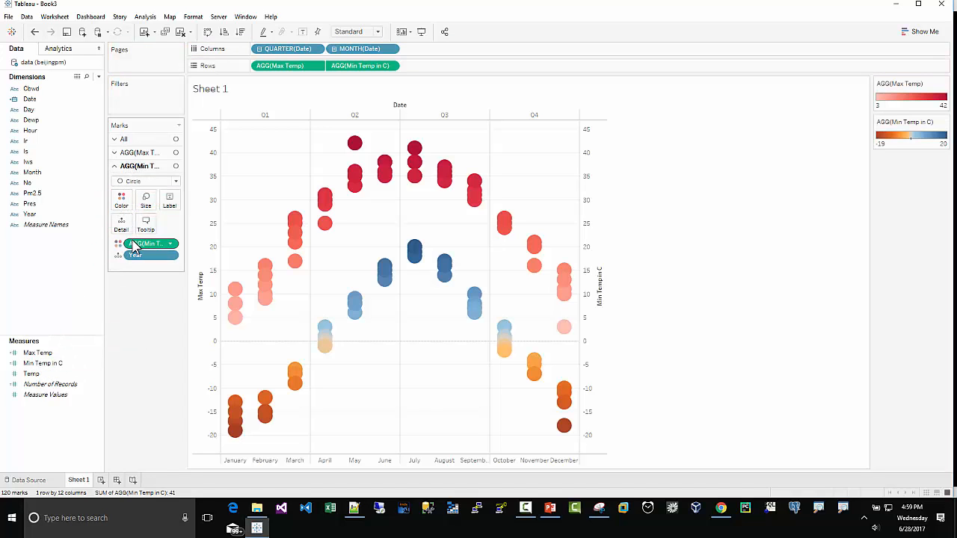
# Set the color palette of the Min Temp in C marks to Blue with the color order reversed
pyautogui.click(121, 199)
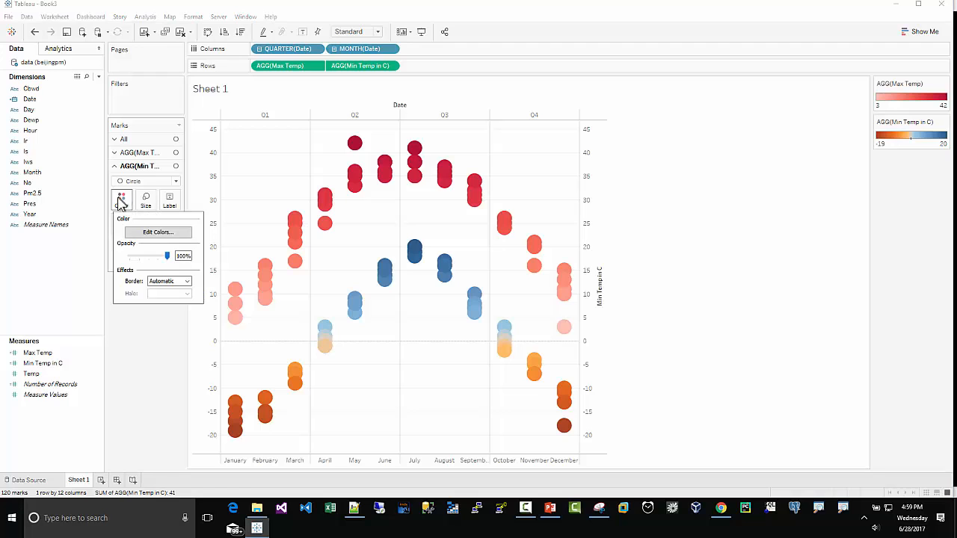
pyautogui.click(157, 232)
pyautogui.click(407, 214)
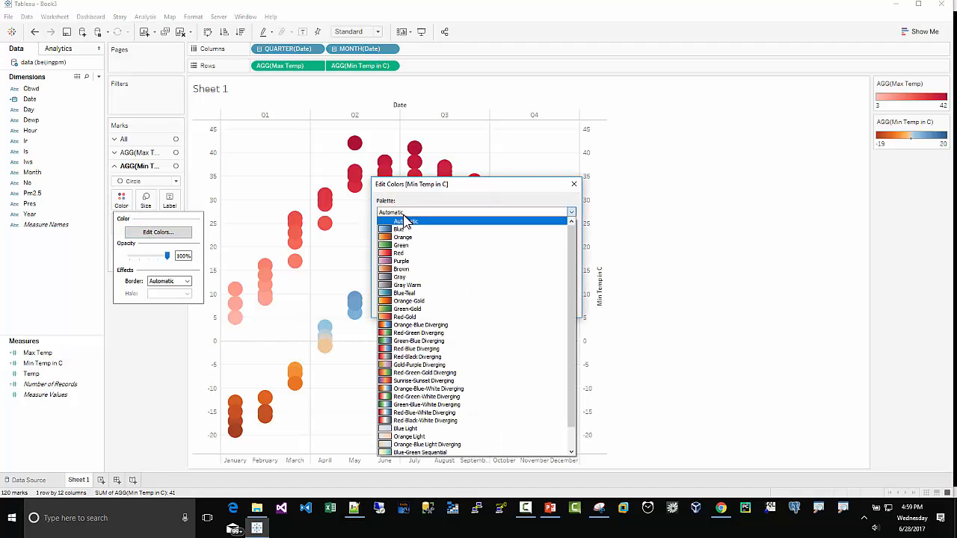
pyautogui.click(403, 229)
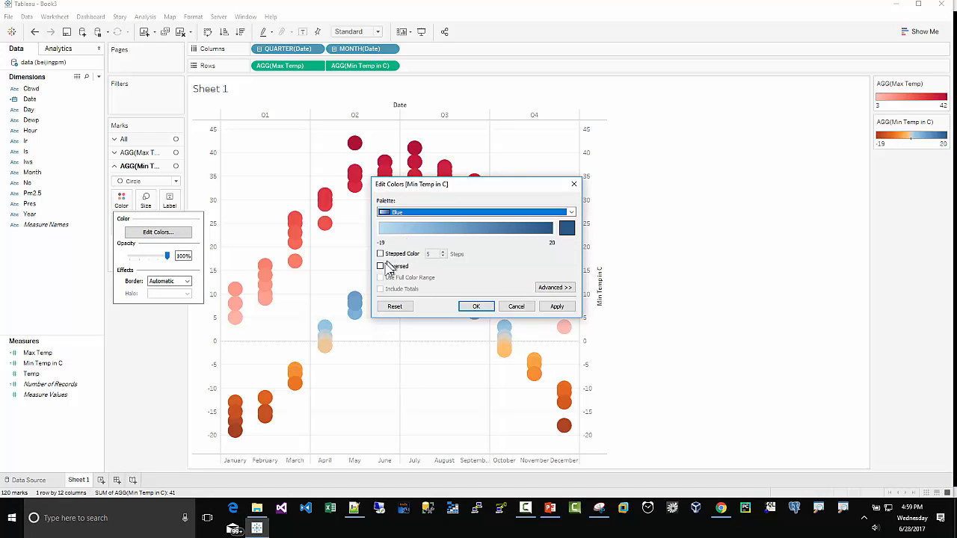
pyautogui.click(382, 267)
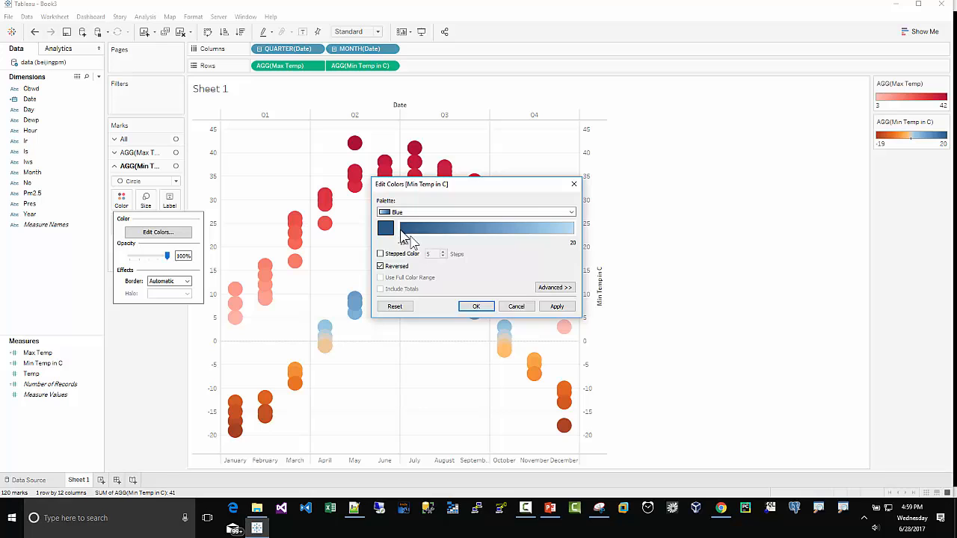
pyautogui.click(557, 306)
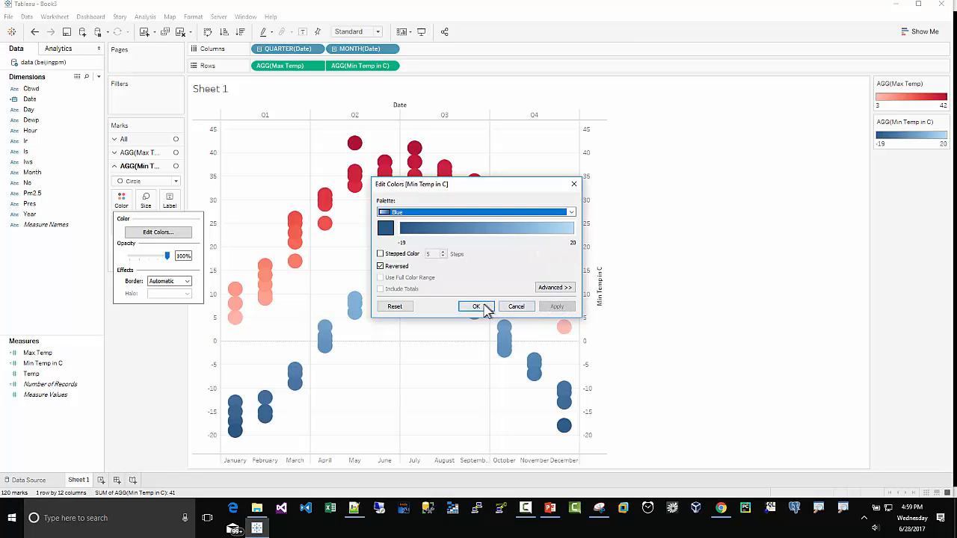
pyautogui.click(478, 307)
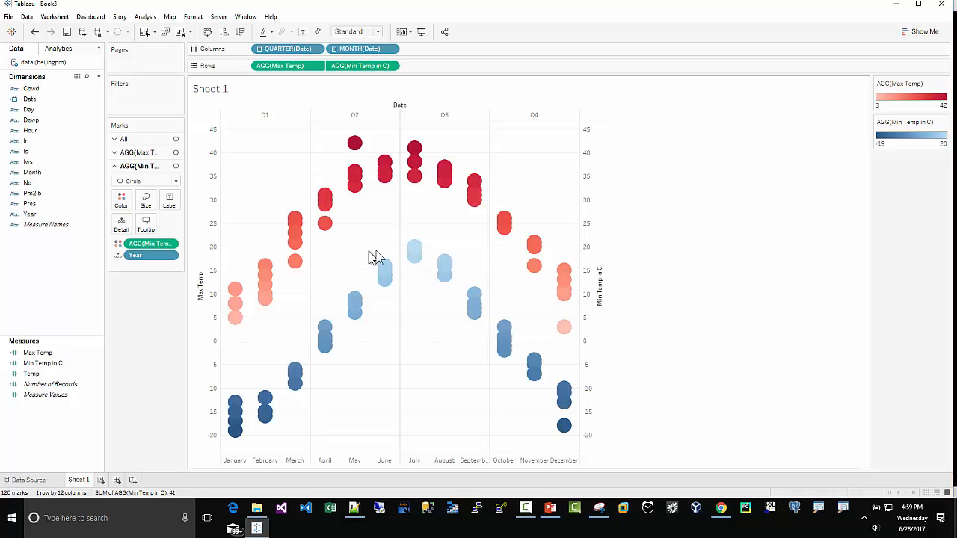
# Remove the Month of Date and Quarter of Date lines from the Max Temp marks' tooltip, keeping Year and Max Temp
pyautogui.moveTo(233, 403)
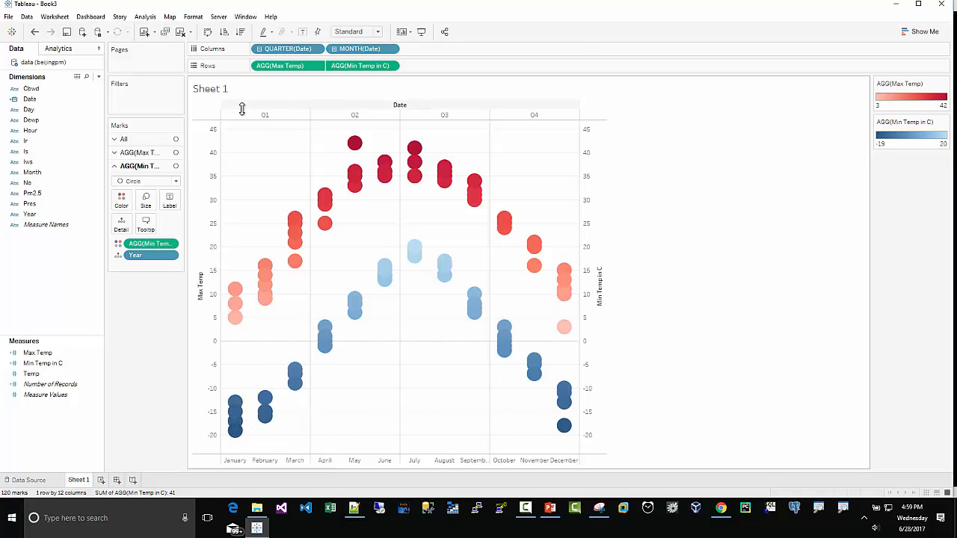
pyautogui.moveTo(235, 306)
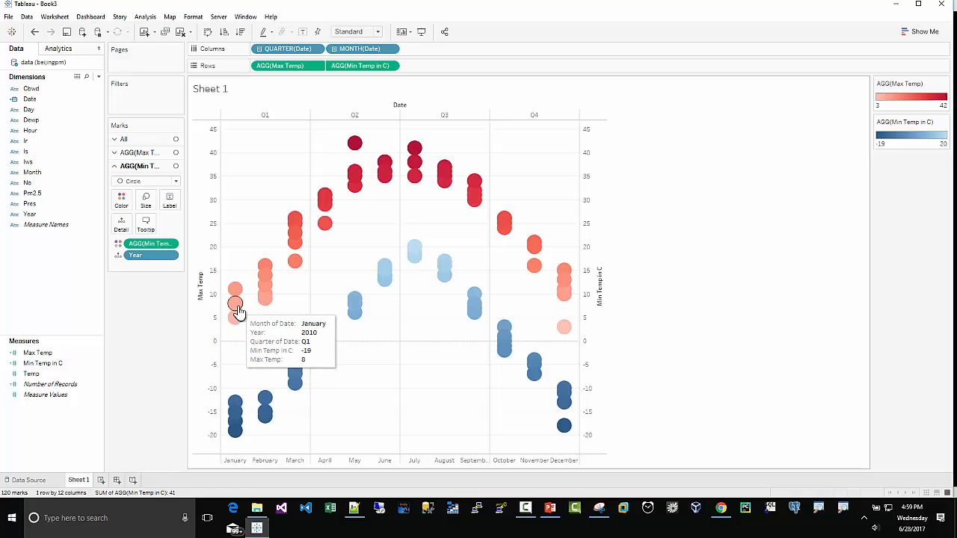
pyautogui.click(114, 153)
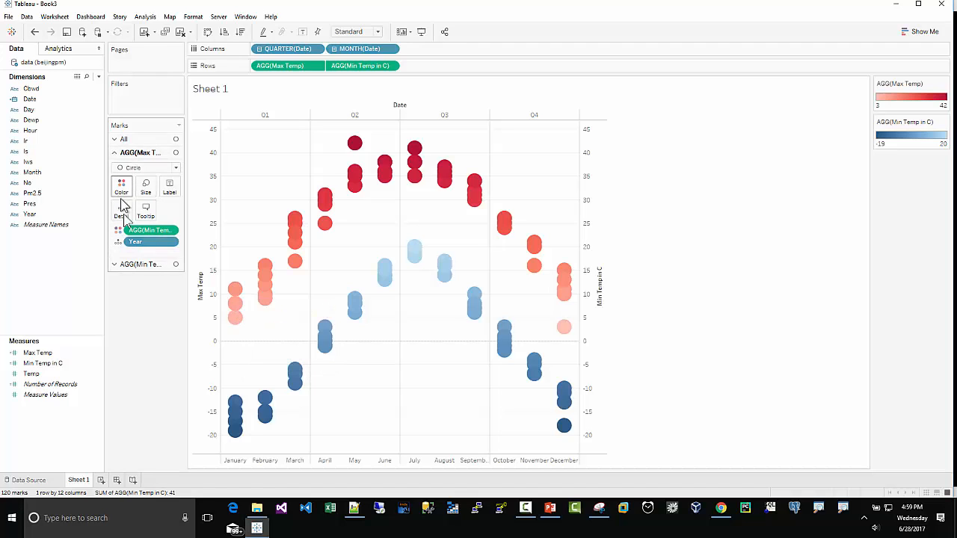
pyautogui.click(145, 210)
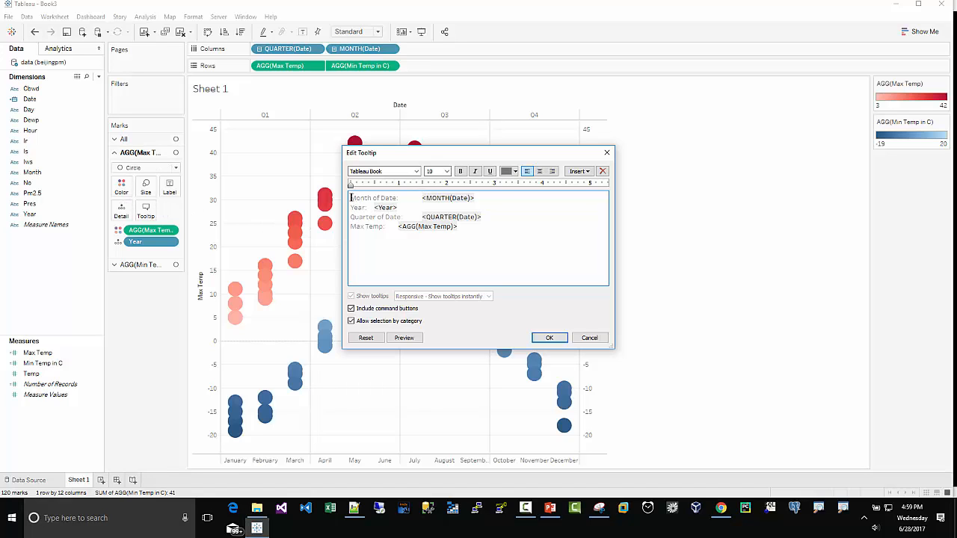
pyautogui.moveTo(350, 197); pyautogui.dragTo(485, 195)
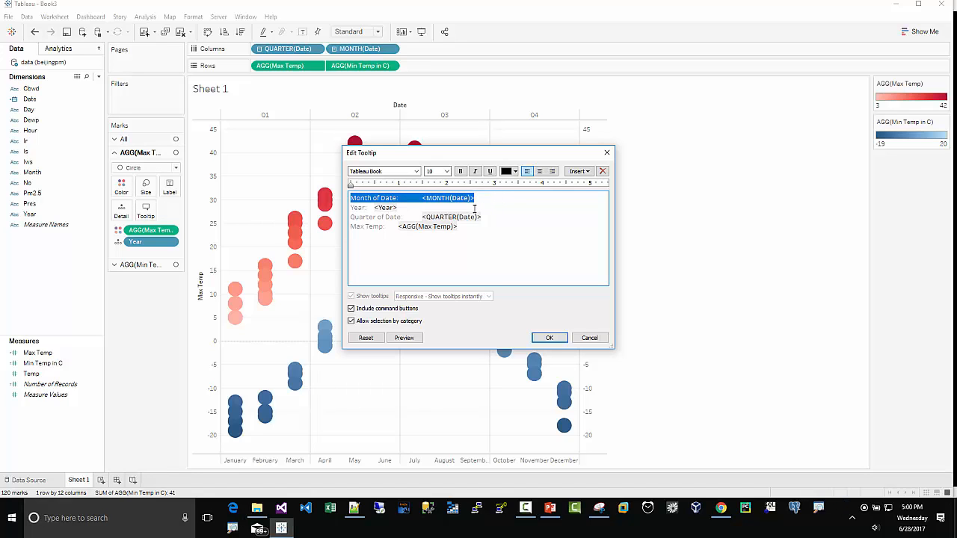
pyautogui.press('Delete')
pyautogui.press('Delete')
pyautogui.moveTo(492, 208); pyautogui.dragTo(350, 207)
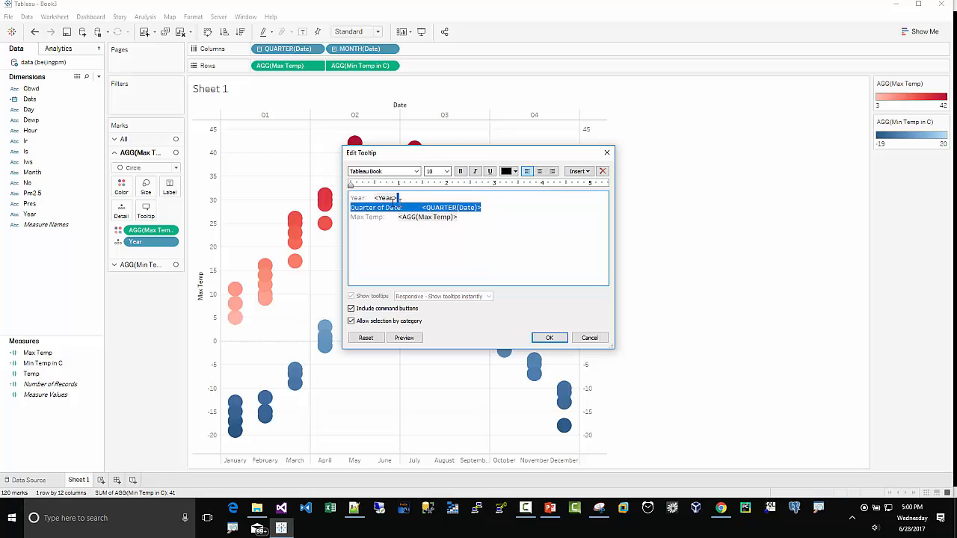
pyautogui.press('Delete')
pyautogui.press('Delete')
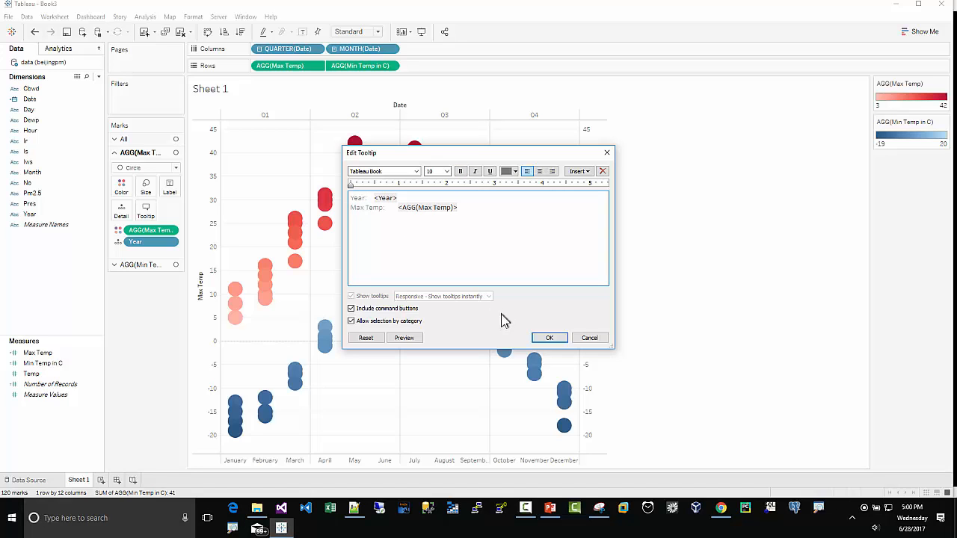
pyautogui.click(548, 337)
# Remove the Quarter of Date and Month of Date lines from the Min Temp in C marks' tooltip, keeping Year and Min Temp in C
pyautogui.click(116, 267)
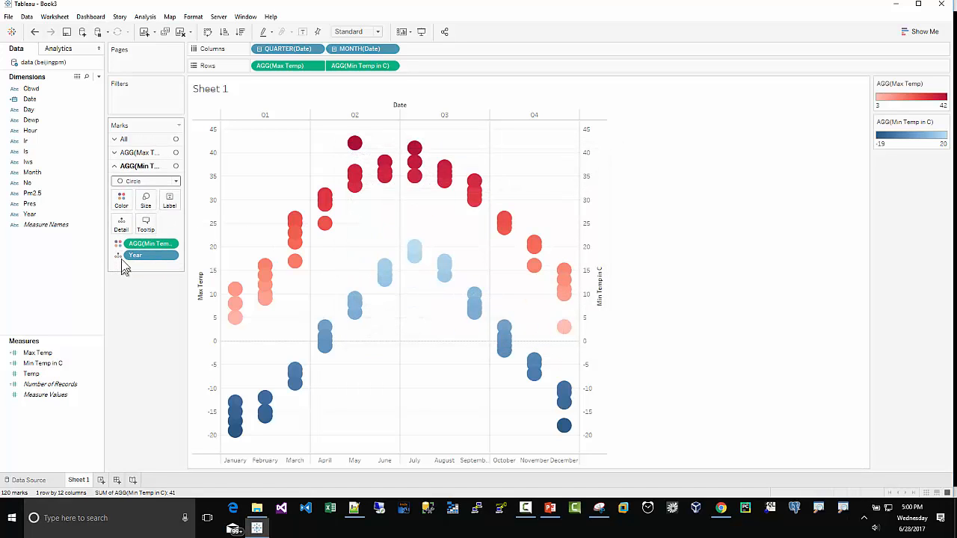
pyautogui.click(146, 218)
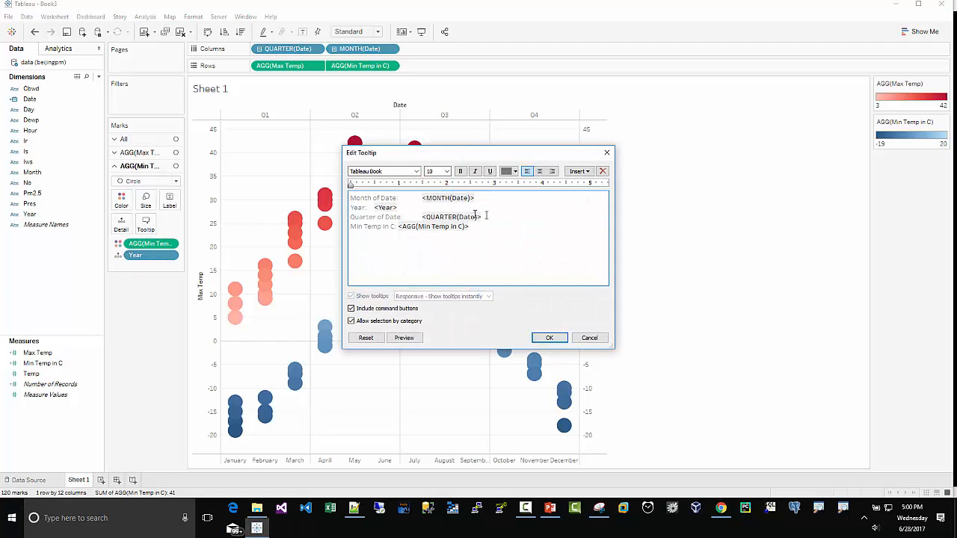
pyautogui.moveTo(496, 215); pyautogui.dragTo(364, 216)
pyautogui.press('Delete')
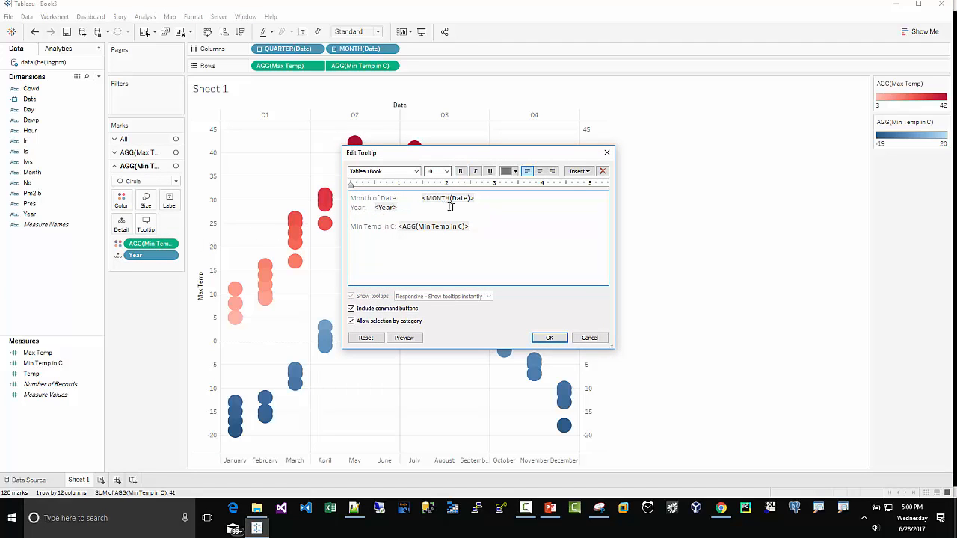
pyautogui.press('Delete')
pyautogui.moveTo(487, 197); pyautogui.dragTo(353, 196)
pyautogui.press('Delete')
pyautogui.press('Delete')
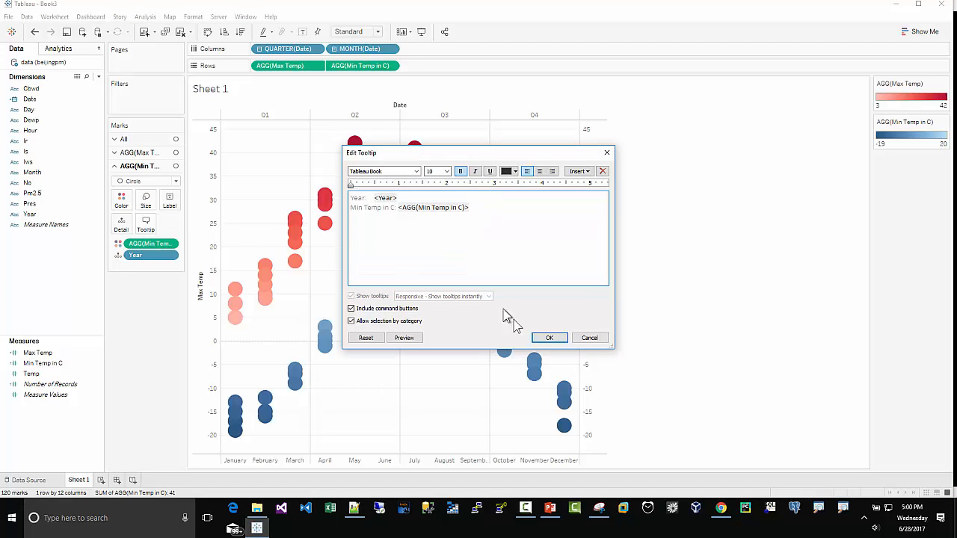
pyautogui.click(549, 338)
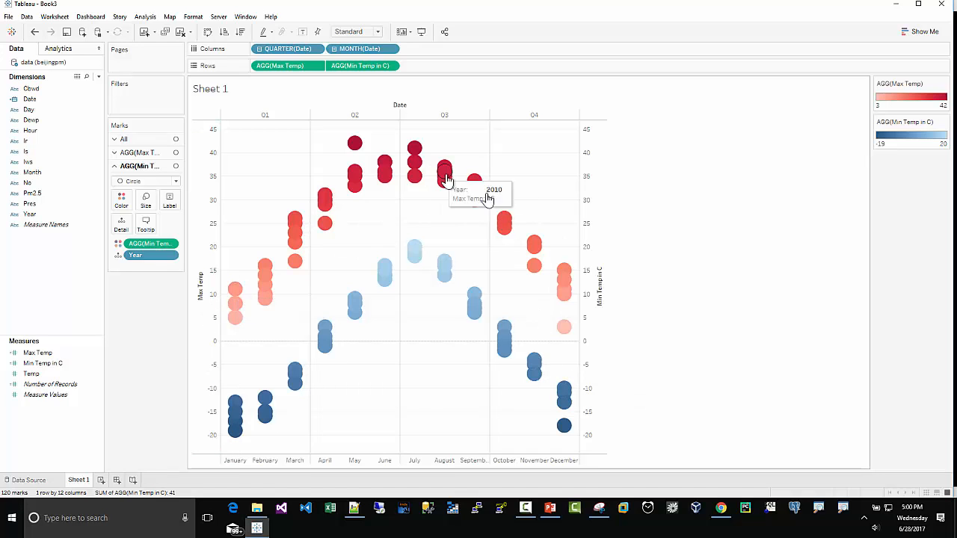
# Move the Max Temp and Min Temp in C color legends beneath the Marks card
pyautogui.moveTo(899, 84); pyautogui.dragTo(157, 290)
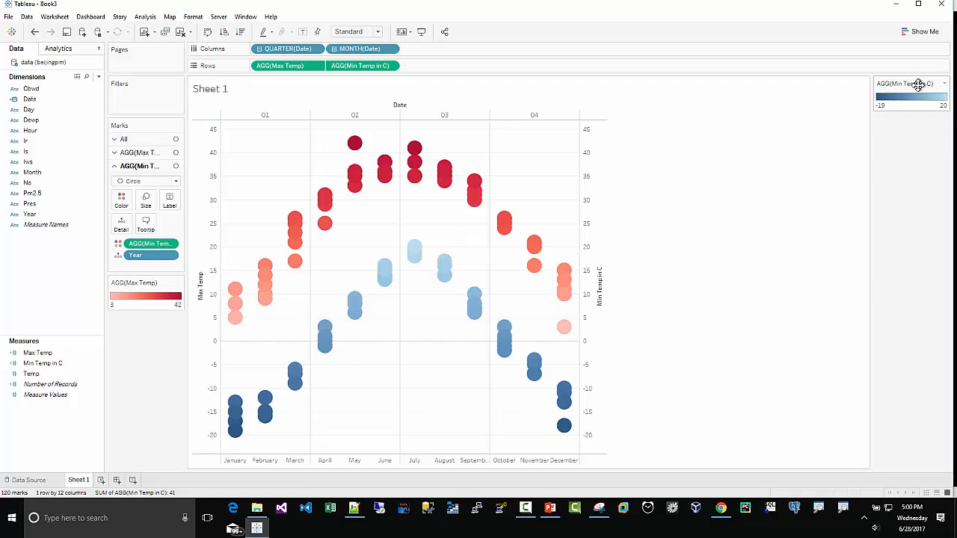
pyautogui.moveTo(919, 83); pyautogui.dragTo(167, 337)
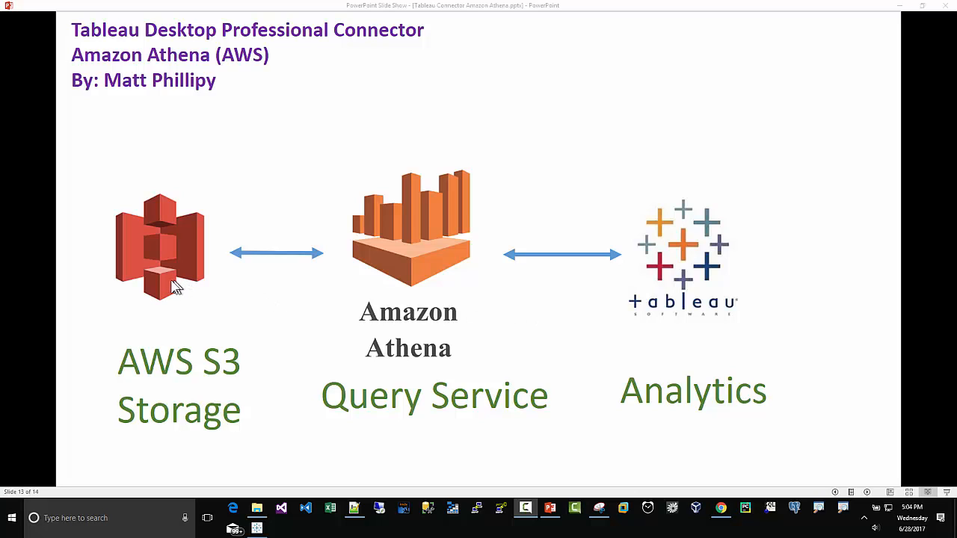
# Advance the slide show to its closing slide and view the presenter's YouTube channel in Chrome before returning to PowerPoint
pyautogui.click(344, 304)
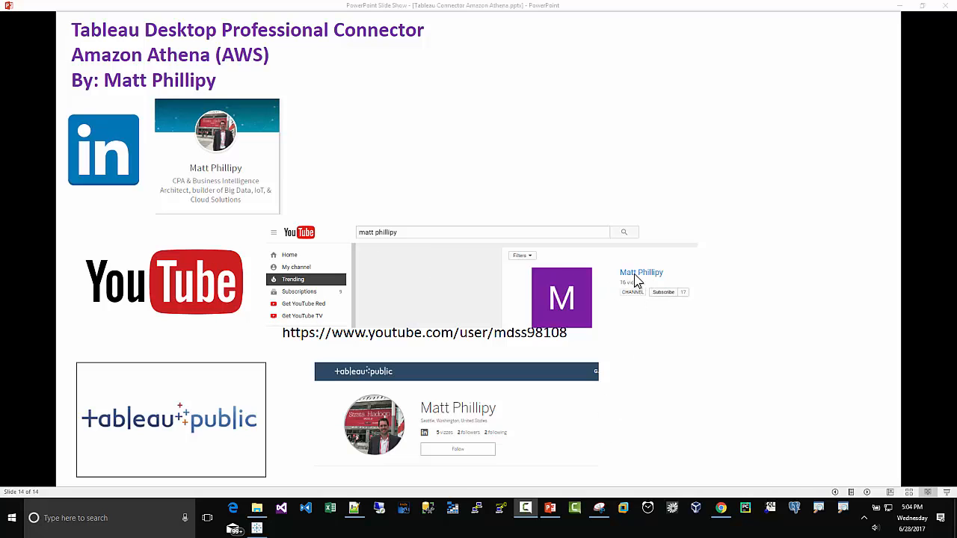
pyautogui.click(721, 507)
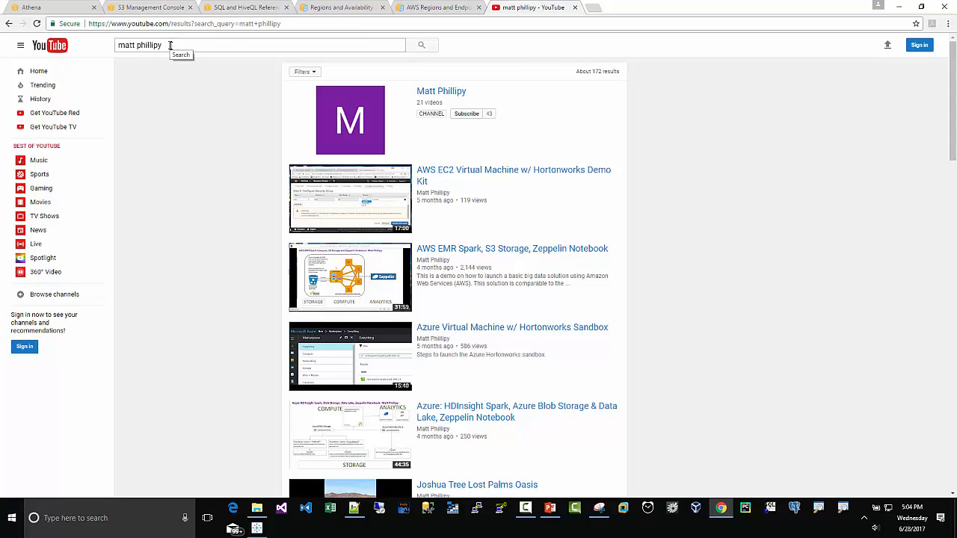
pyautogui.click(430, 93)
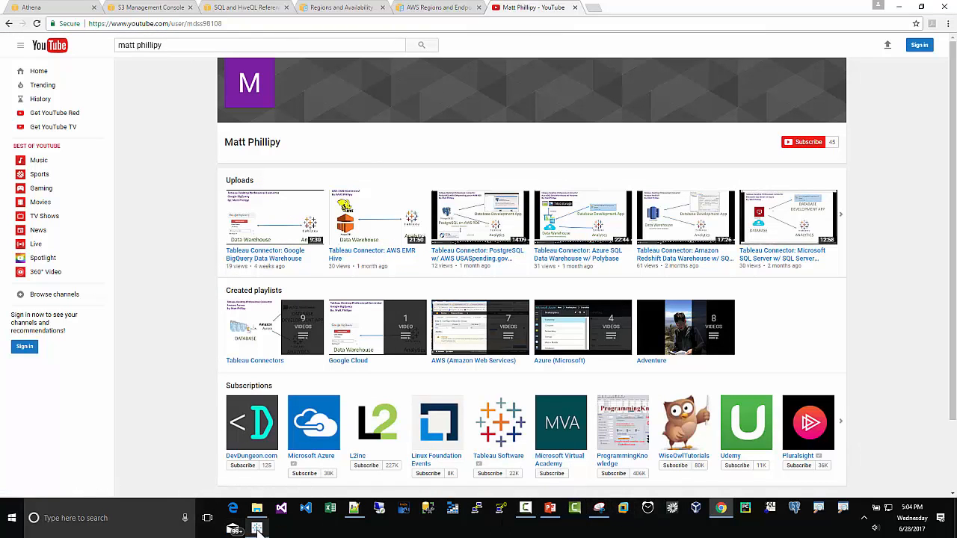
pyautogui.click(550, 508)
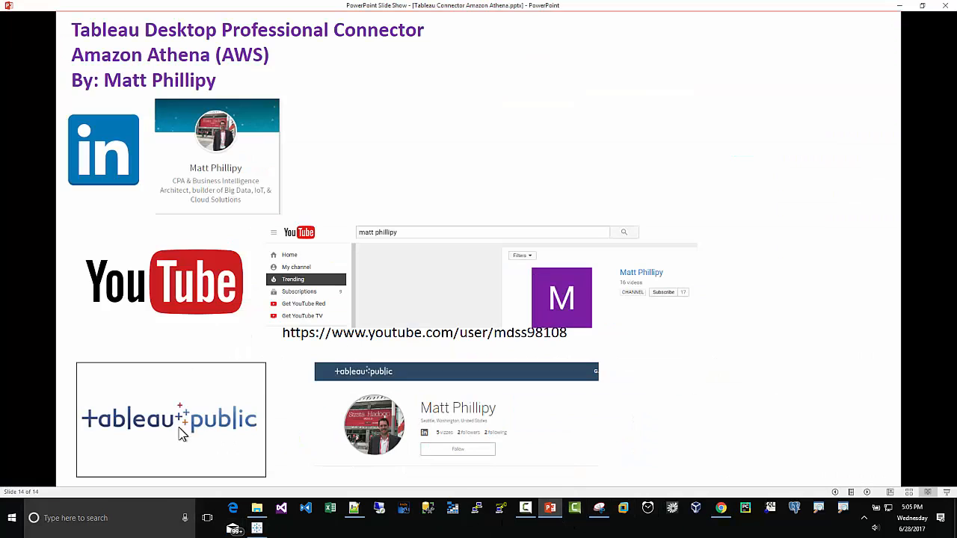